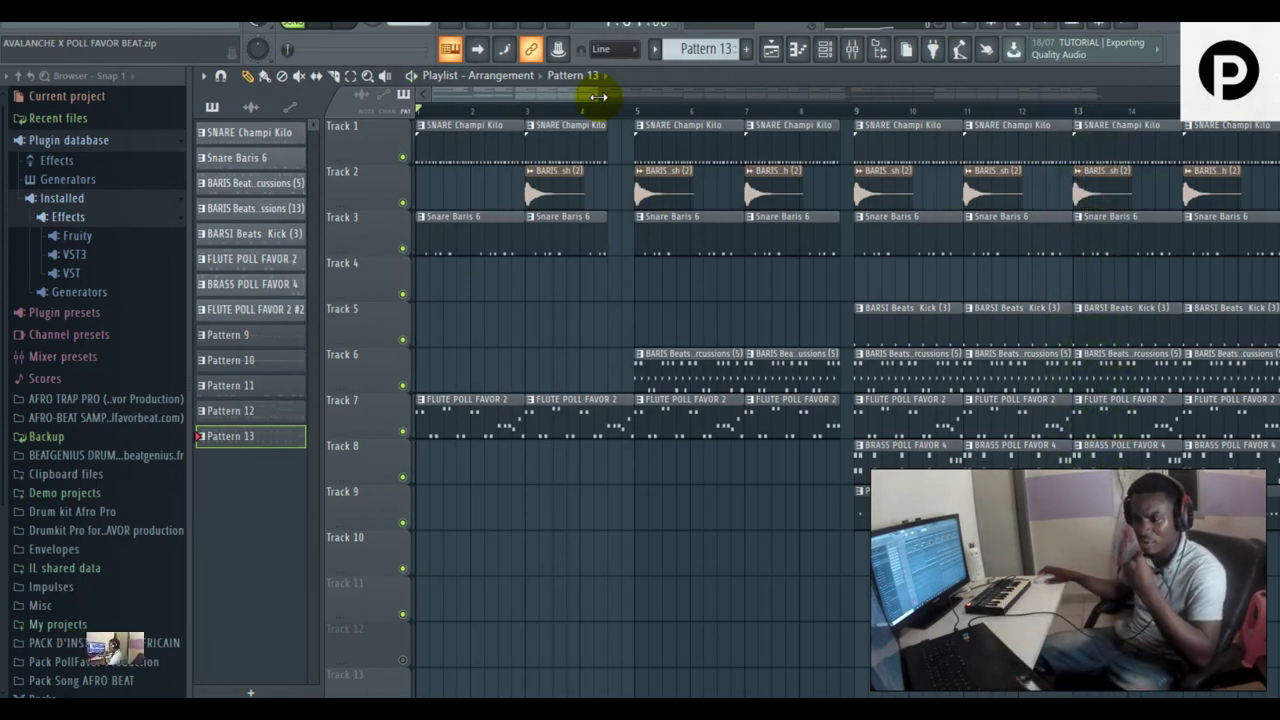
- Select the first two bars of the playlist as the playback loop range
{"action": "left_click_drag", "start_coordinate": [600, 97], "coordinate": [627, 97]}
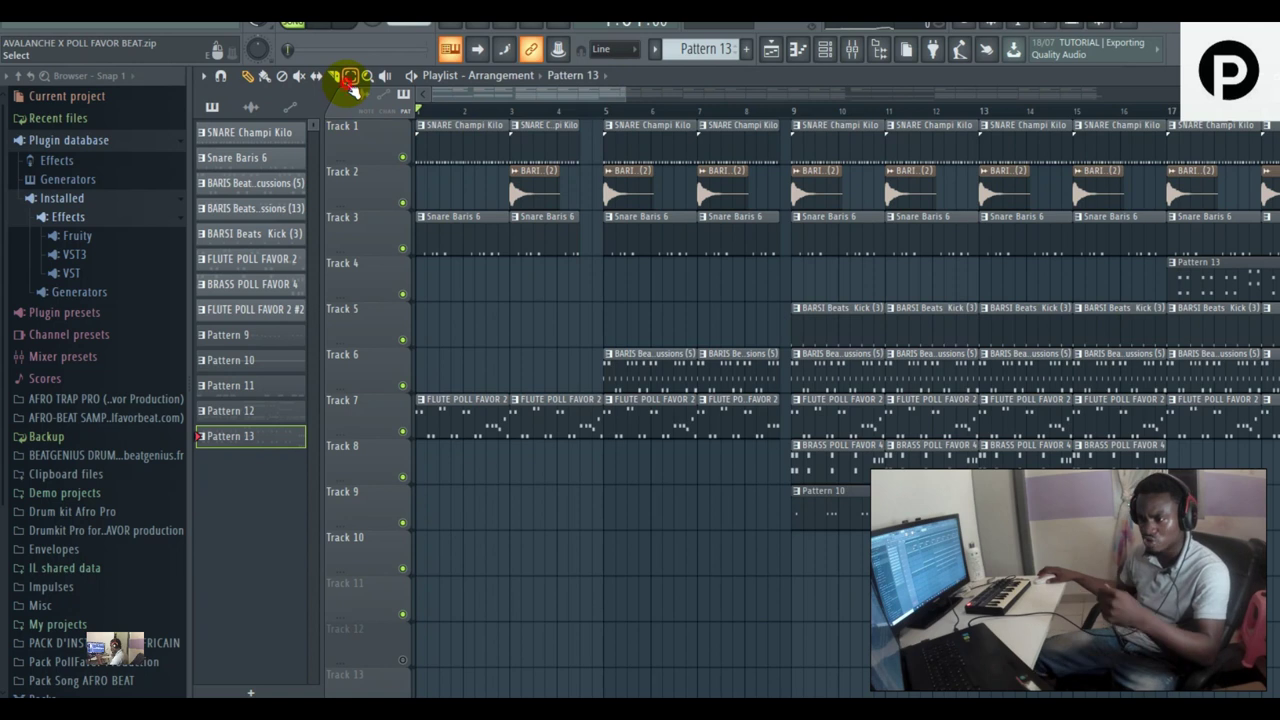
{"action": "left_click_drag", "start_coordinate": [608, 118], "coordinate": [418, 110]}
{"action": "left_click_drag", "start_coordinate": [508, 110], "coordinate": [420, 110]}
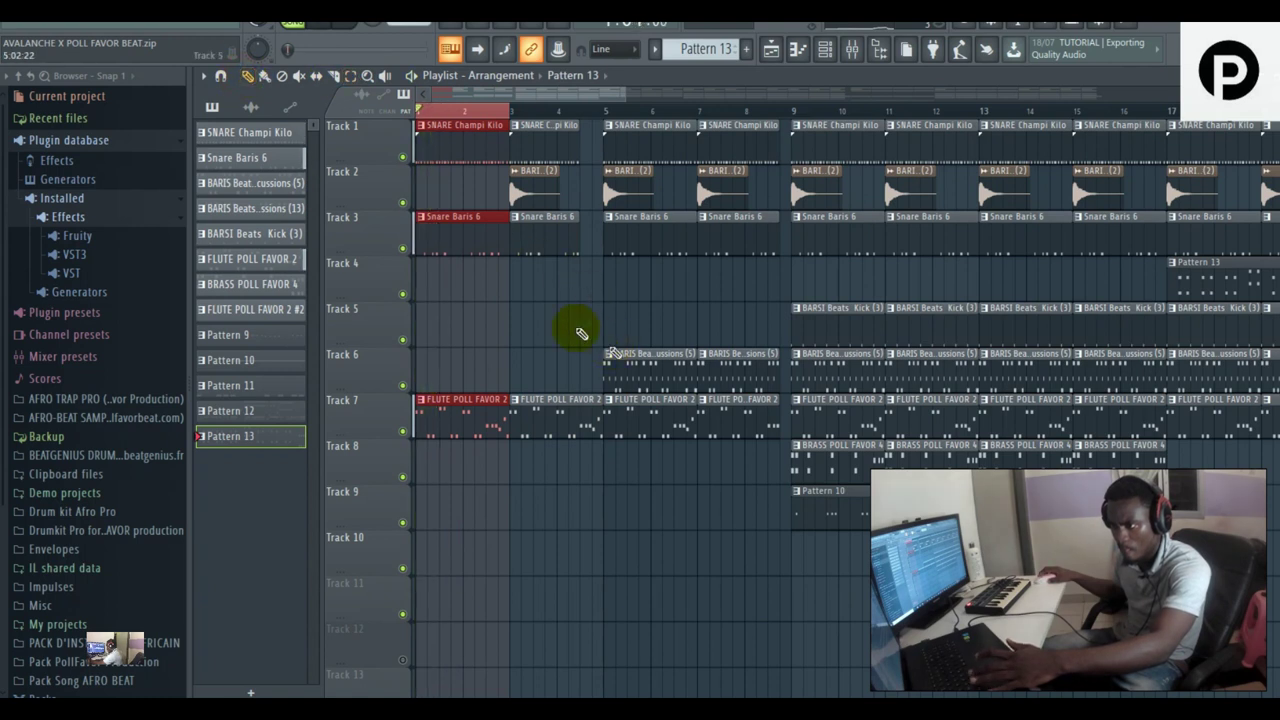
- Play the looped bars, mute Track 3, and switch Track 1 off and back on to compare
{"action": "left_click", "coordinate": [403, 157]}
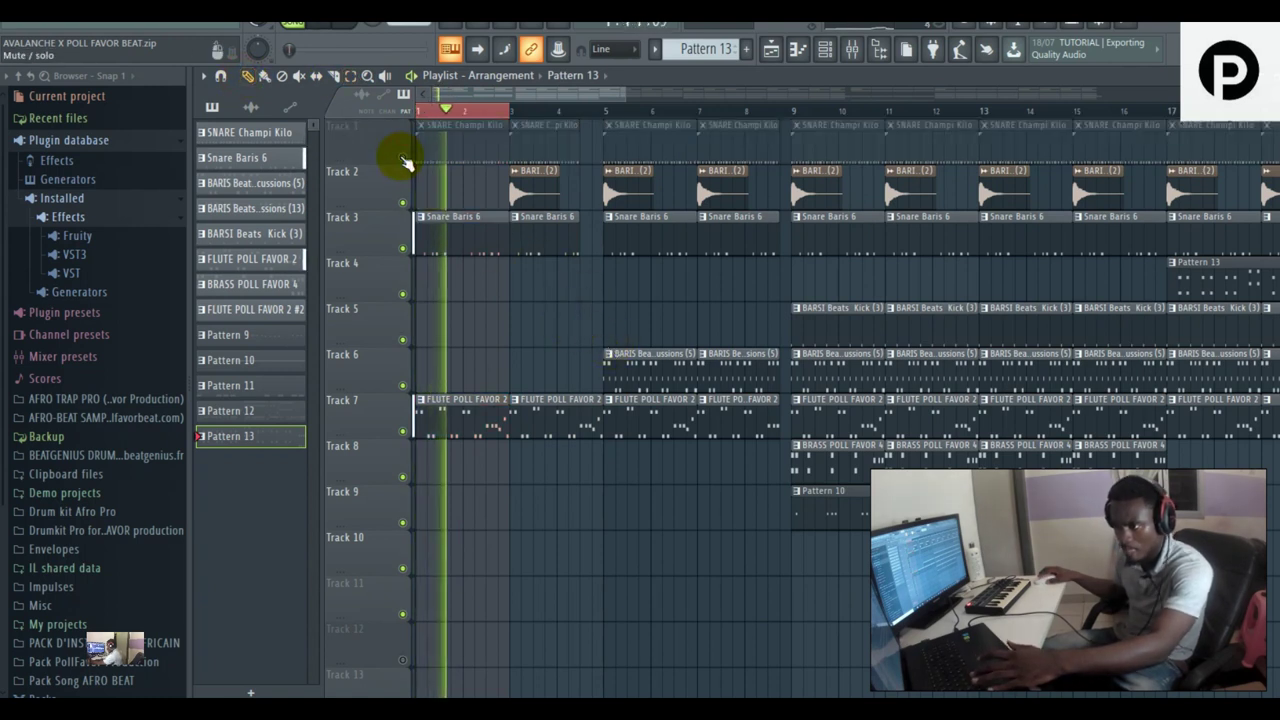
{"action": "left_click", "coordinate": [403, 248]}
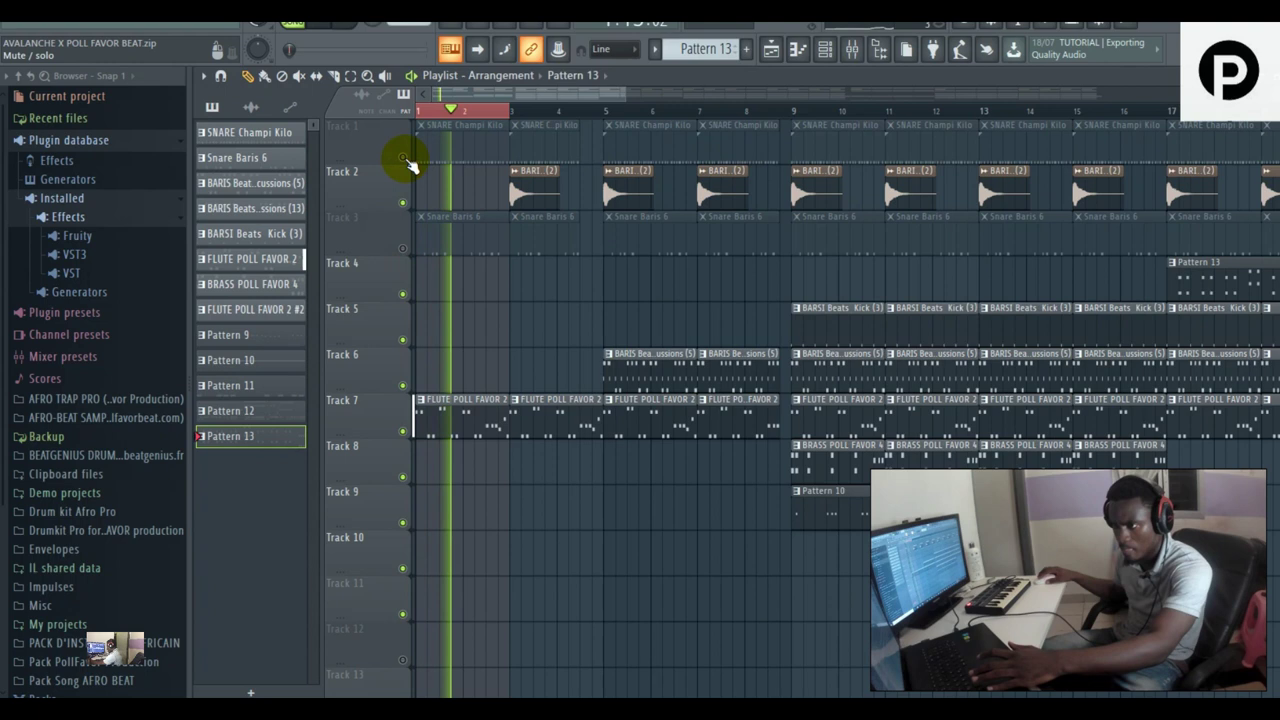
{"action": "left_click", "coordinate": [403, 157]}
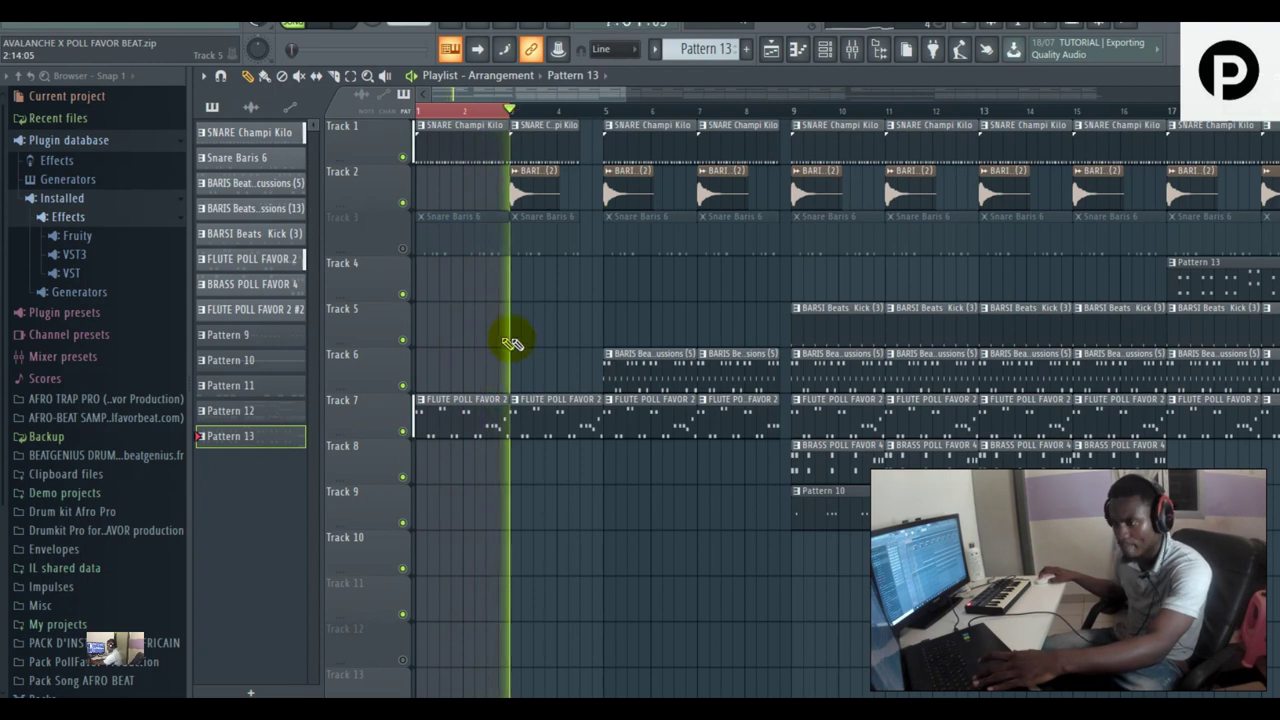
{"action": "key", "text": "space"}
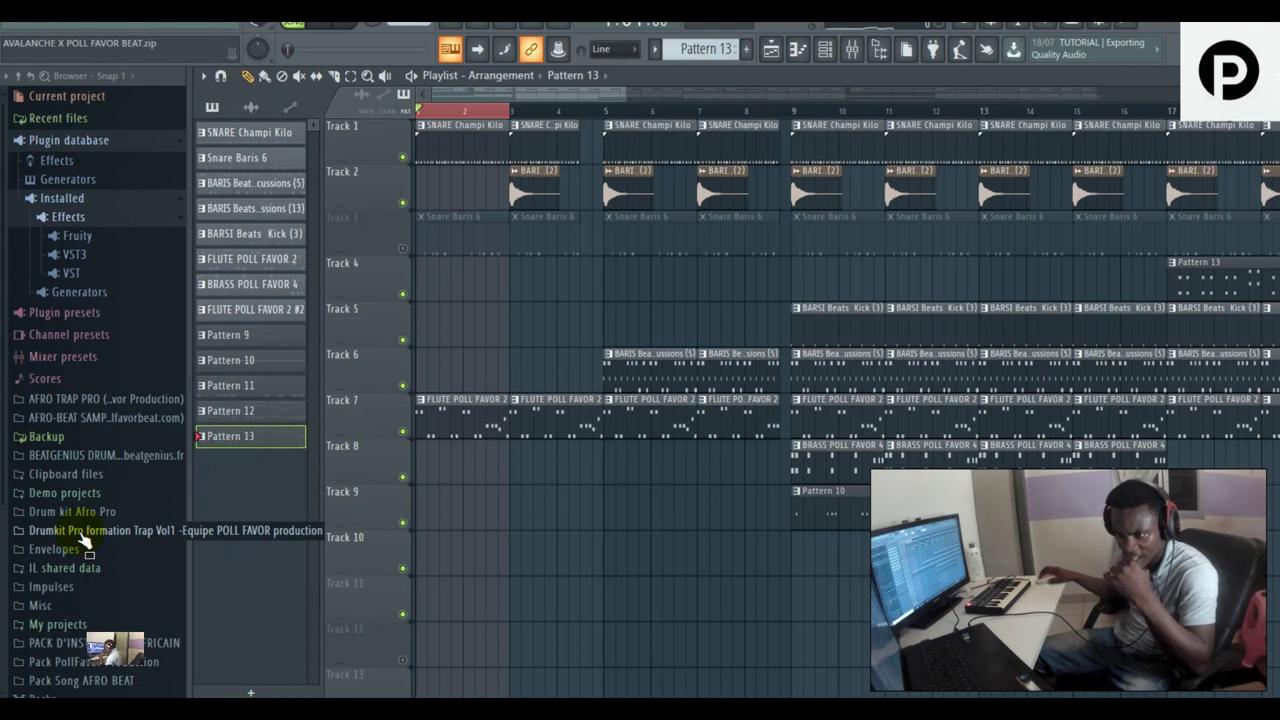
- Load the chp bass sample from the GUITARE BASS POLL FAVOR folder of PACK D'INSTRUMENT AFRICAIN into a new channel
{"action": "left_click", "coordinate": [70, 643]}
{"action": "scroll", "coordinate": [60, 343], "scroll_direction": "down", "scroll_amount": 4}
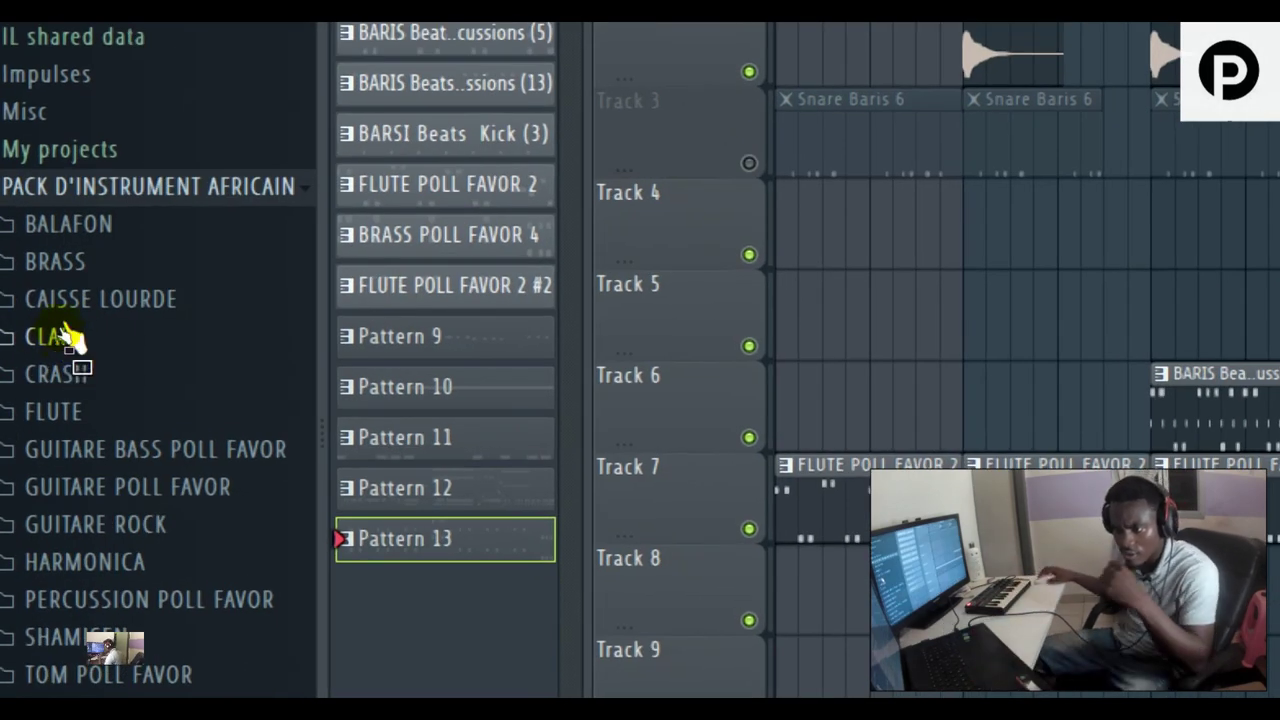
{"action": "scroll", "coordinate": [68, 338], "scroll_direction": "down", "scroll_amount": 2}
{"action": "left_click", "coordinate": [95, 370]}
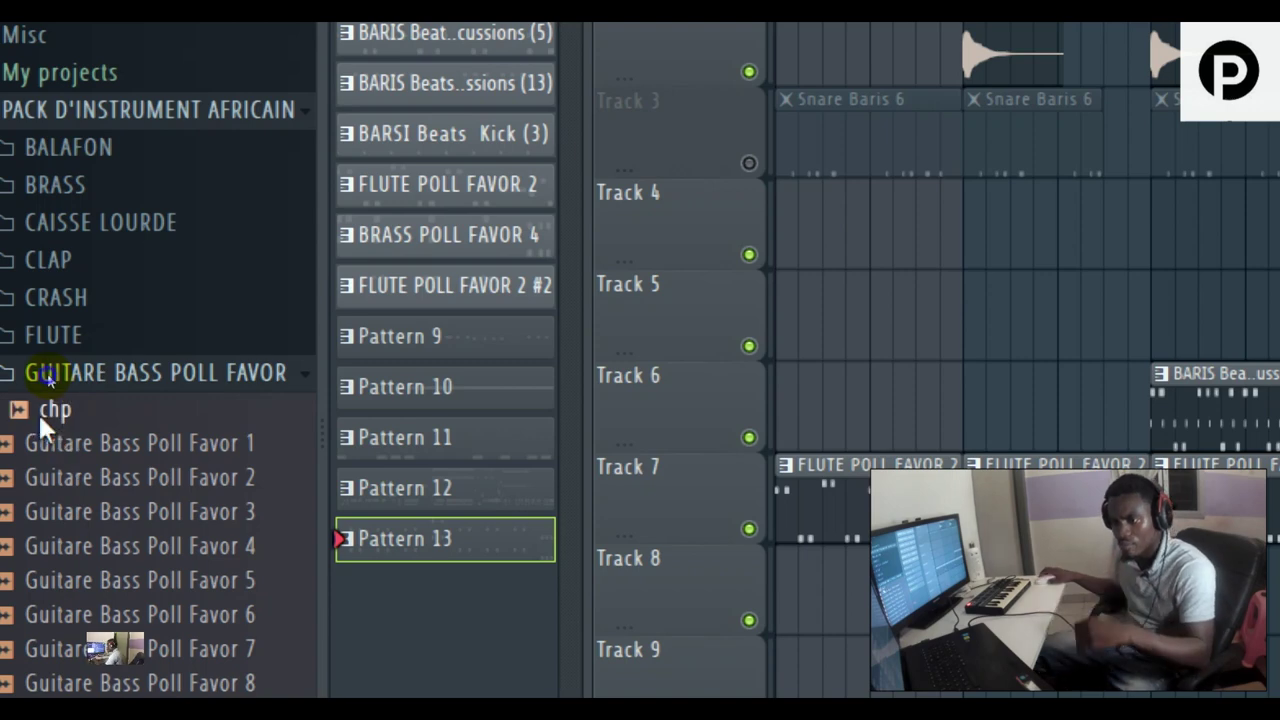
{"action": "right_click", "coordinate": [40, 410]}
{"action": "left_click", "coordinate": [121, 436]}
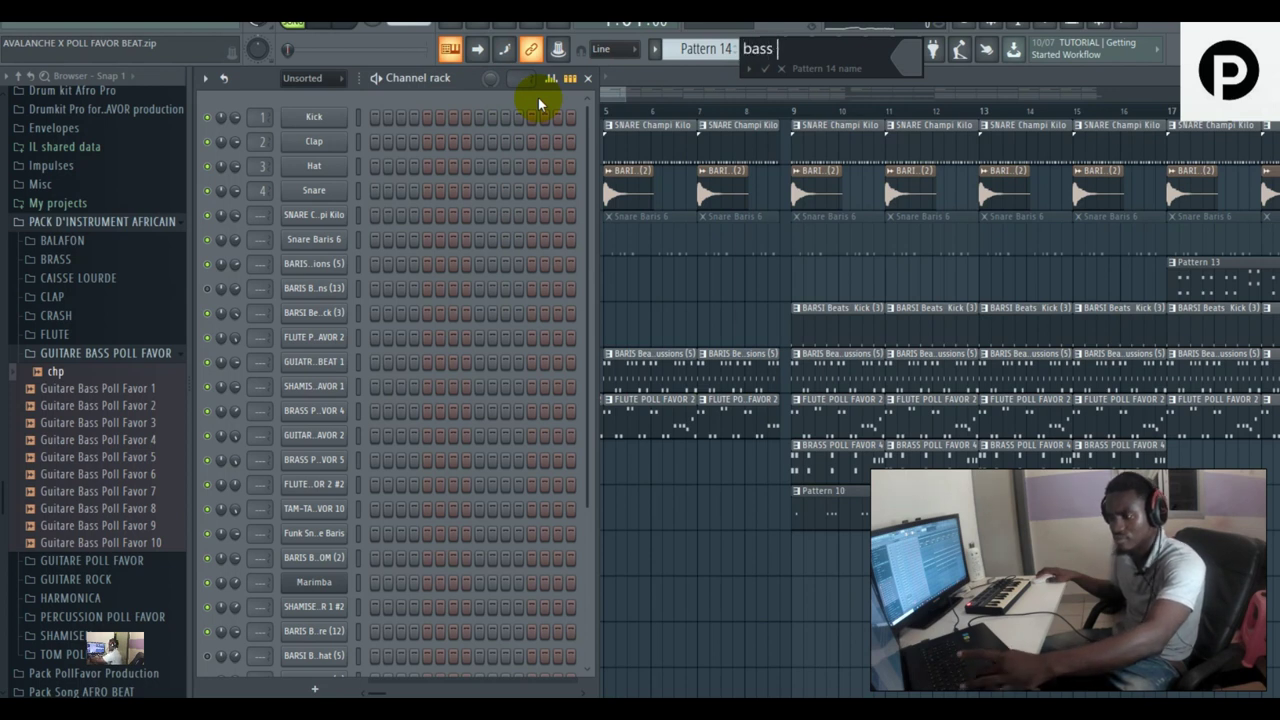
- Name the new pattern "bass debut" and place it on Track 10 at the start of the playlist
{"action": "type", "text": "bass debut"}
{"action": "key", "text": "Return"}
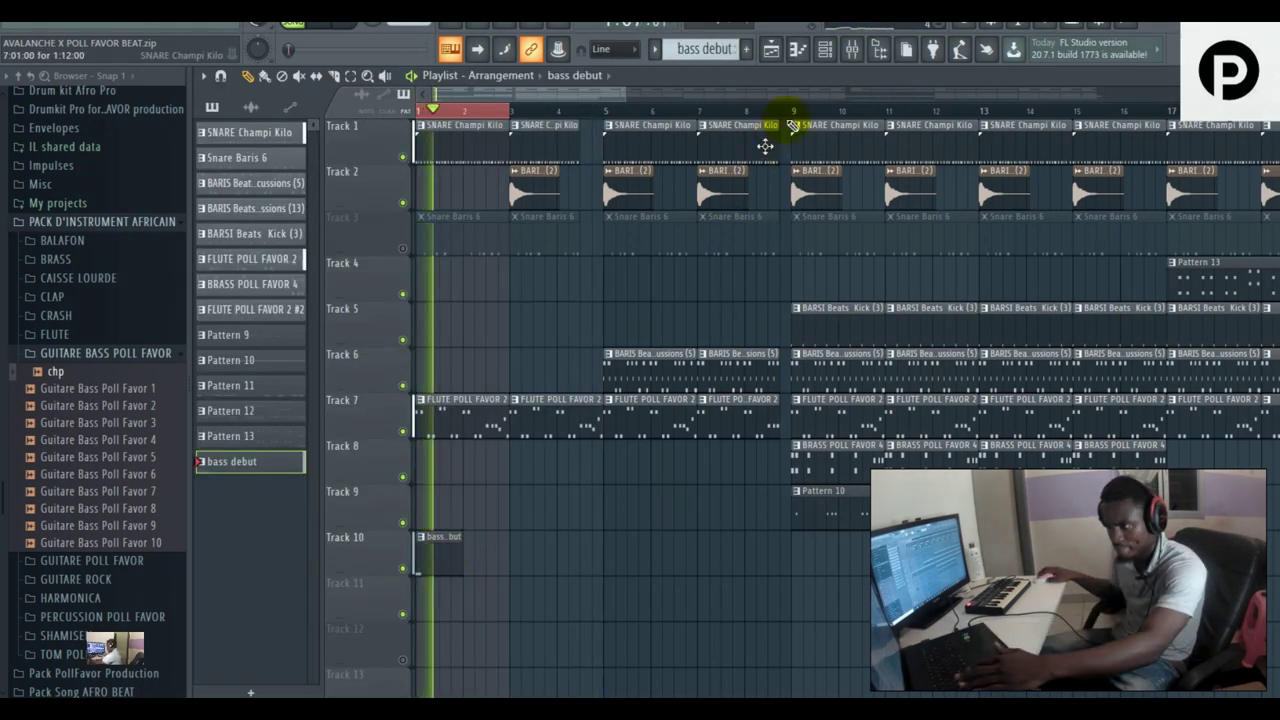
{"action": "key", "text": "space"}
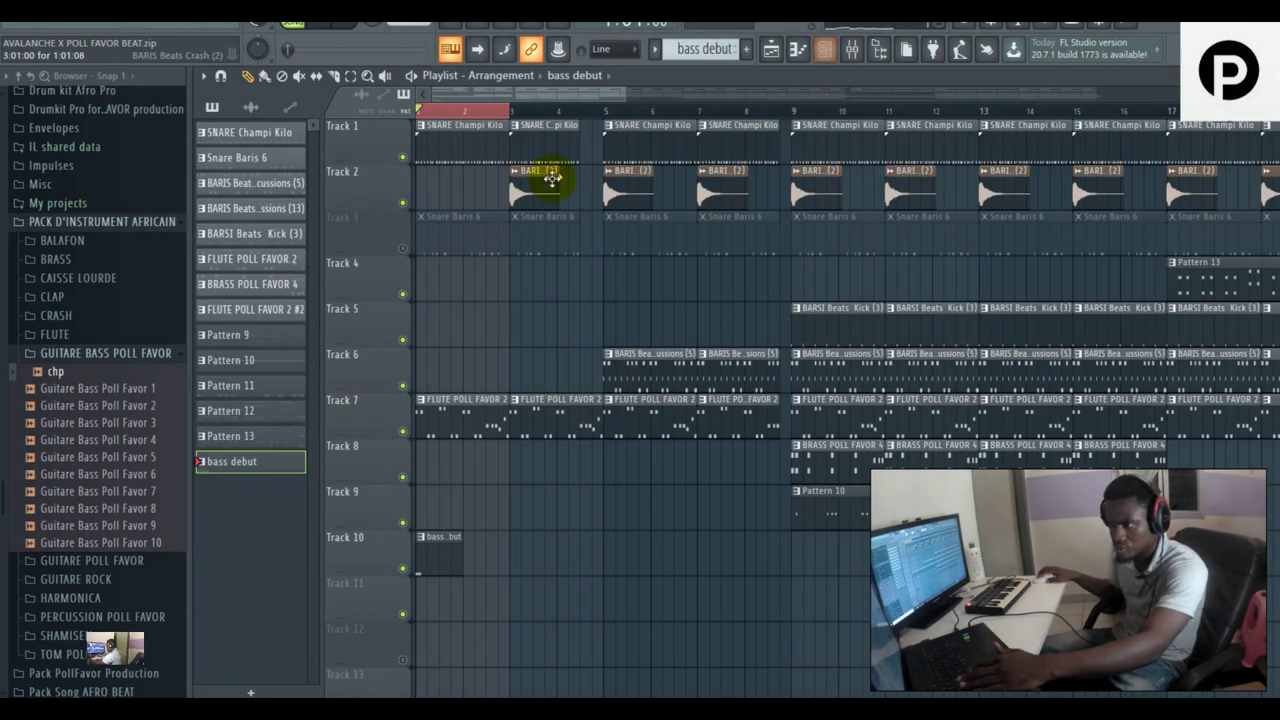
- Place the BARIS Beats Crash (2) clip on Track 2 at bar 1 and play the loop to check it
{"action": "left_click", "coordinate": [552, 178]}
{"action": "key", "text": "space"}
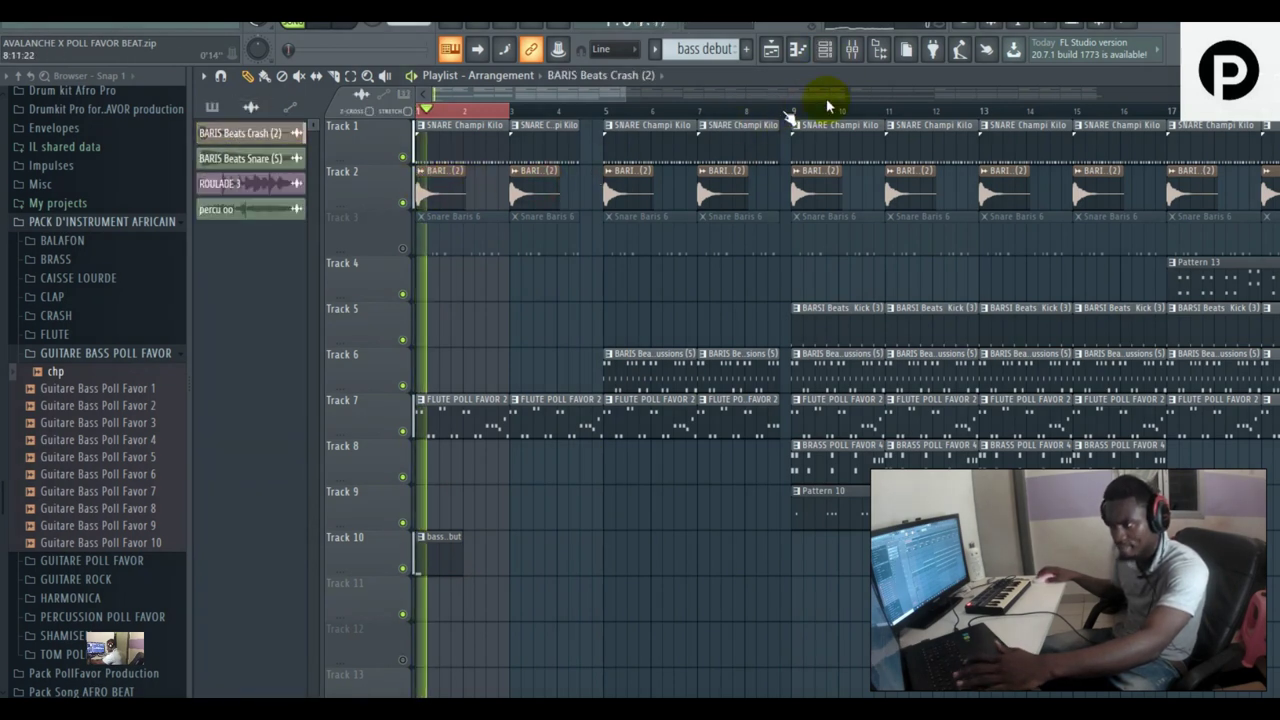
{"action": "left_click", "coordinate": [825, 49]}
{"action": "key", "text": "space"}
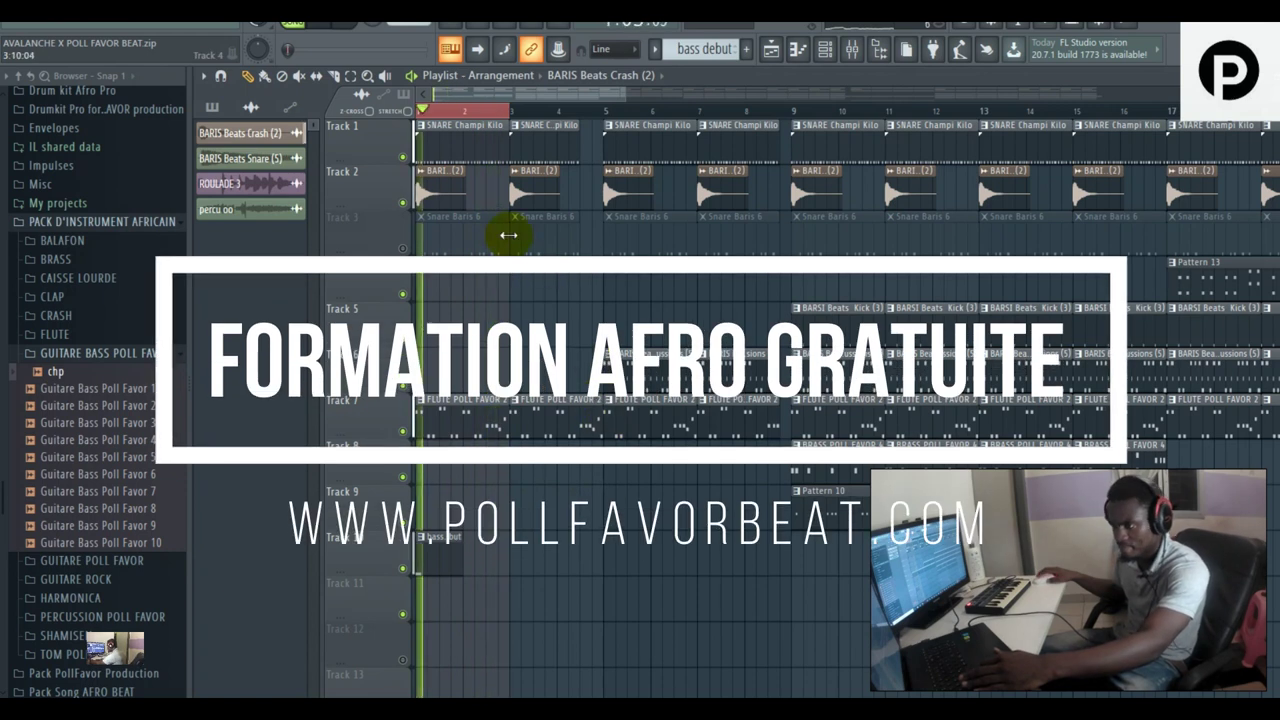
- Open the FLUTE POLL FAVOR 2 pattern's flute notes in the piano roll
{"action": "left_click", "coordinate": [457, 414]}
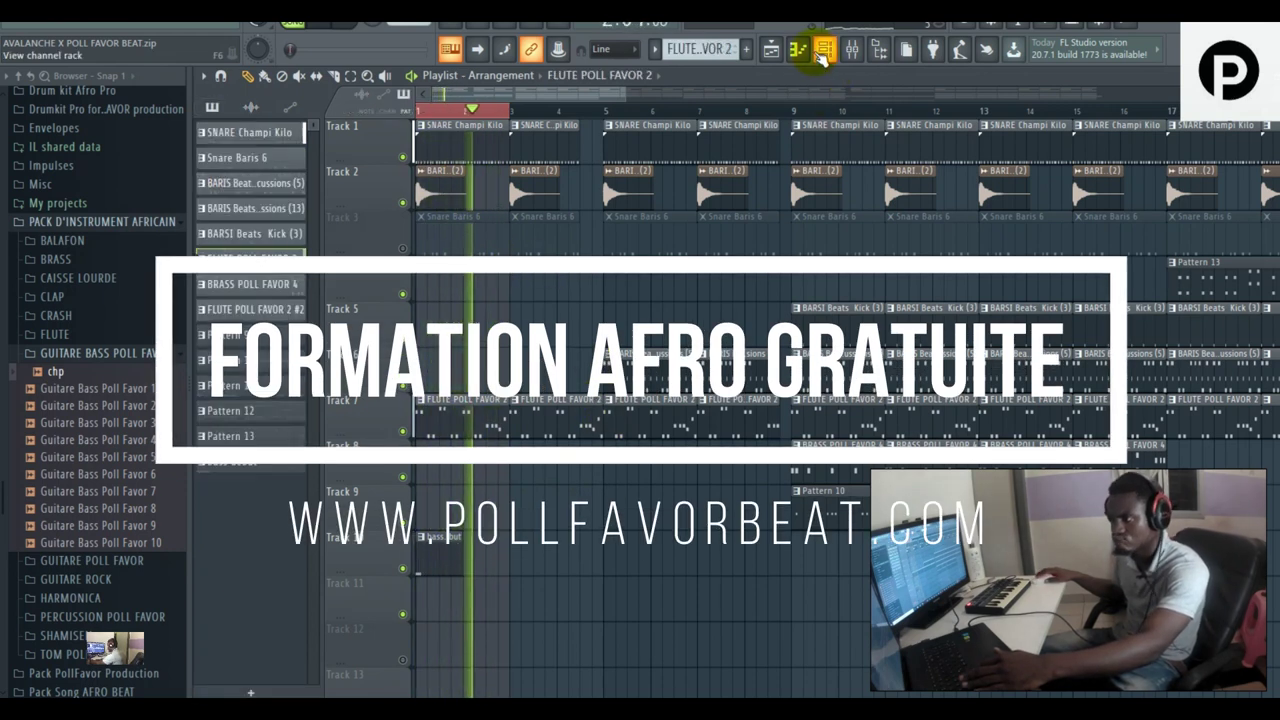
{"action": "left_click", "coordinate": [826, 55]}
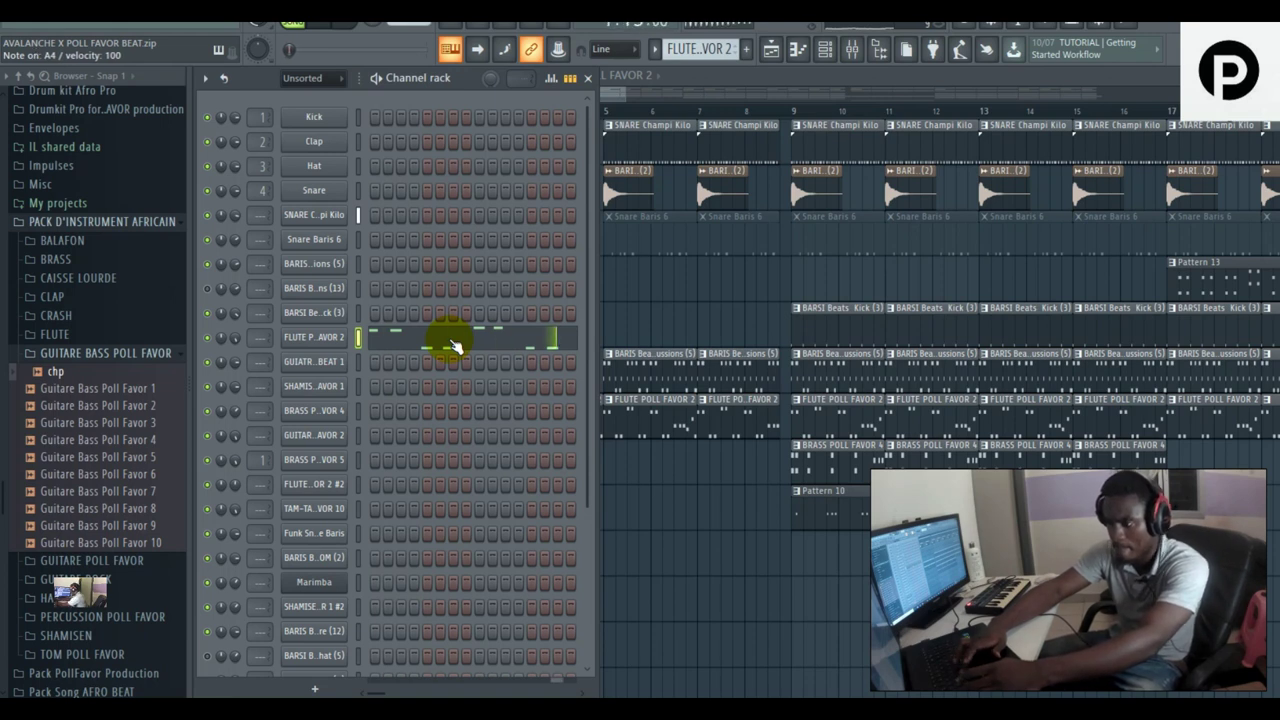
{"action": "left_click", "coordinate": [453, 346]}
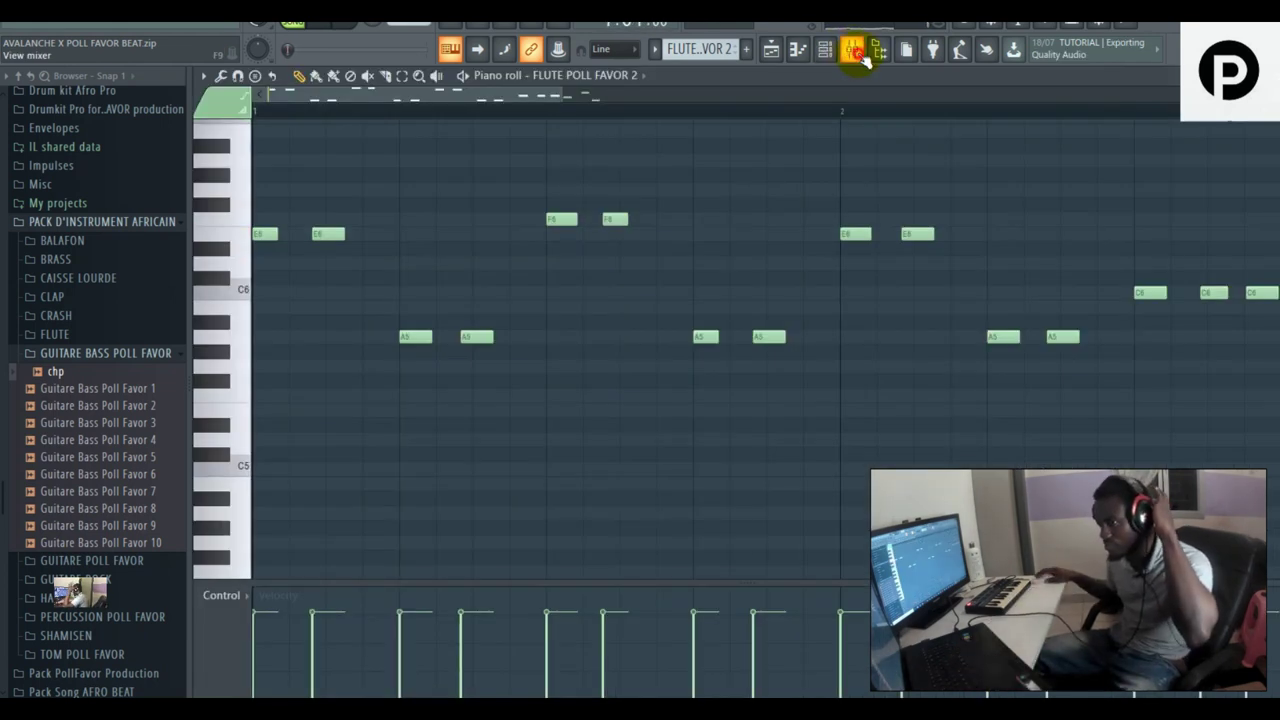
- Route the FLUTE POLL FAVOR 2 channel to mixer insert 1 and load Fruity parametric EQ 2 in effect slot 2
{"action": "left_click", "coordinate": [858, 55]}
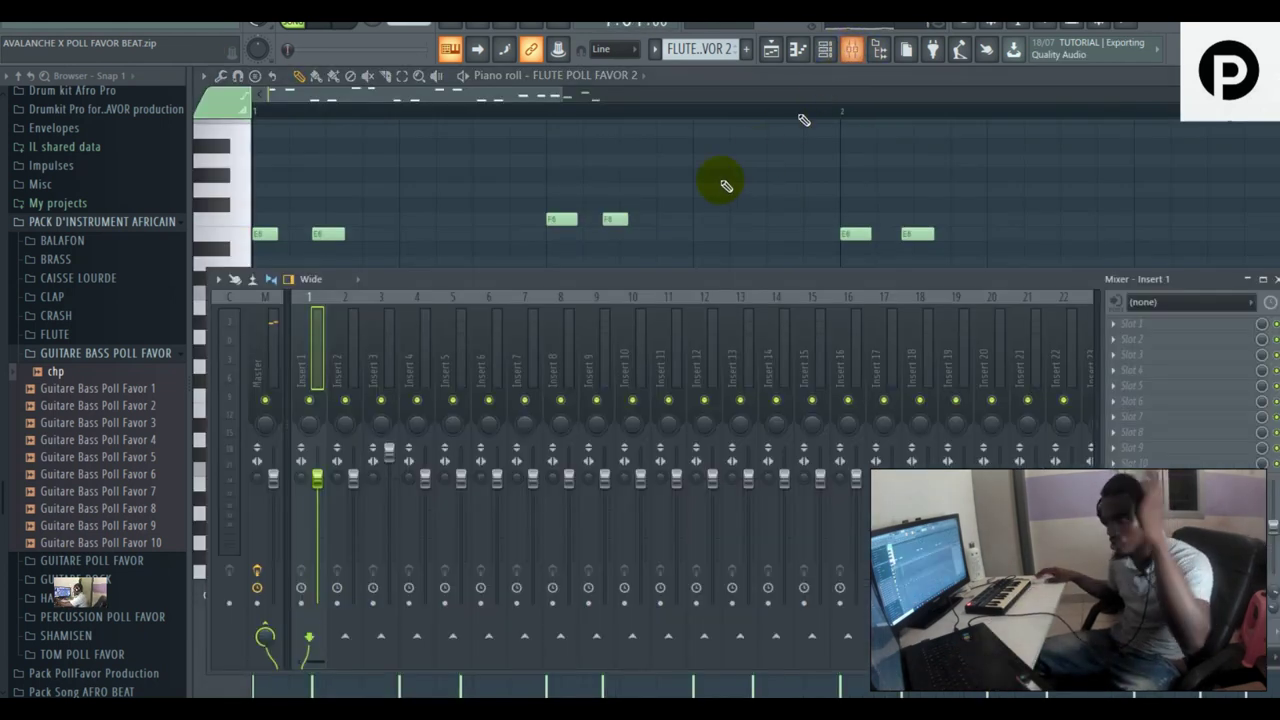
{"action": "right_click", "coordinate": [317, 361]}
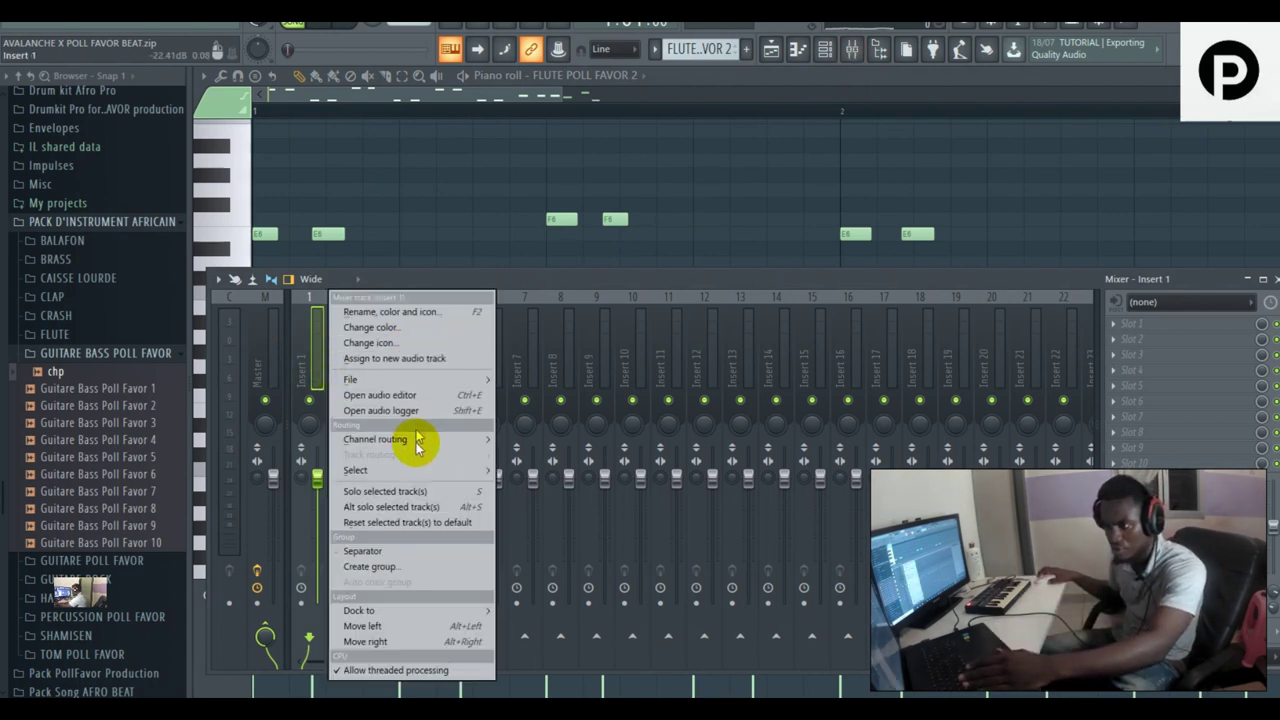
{"action": "left_click", "coordinate": [1115, 324]}
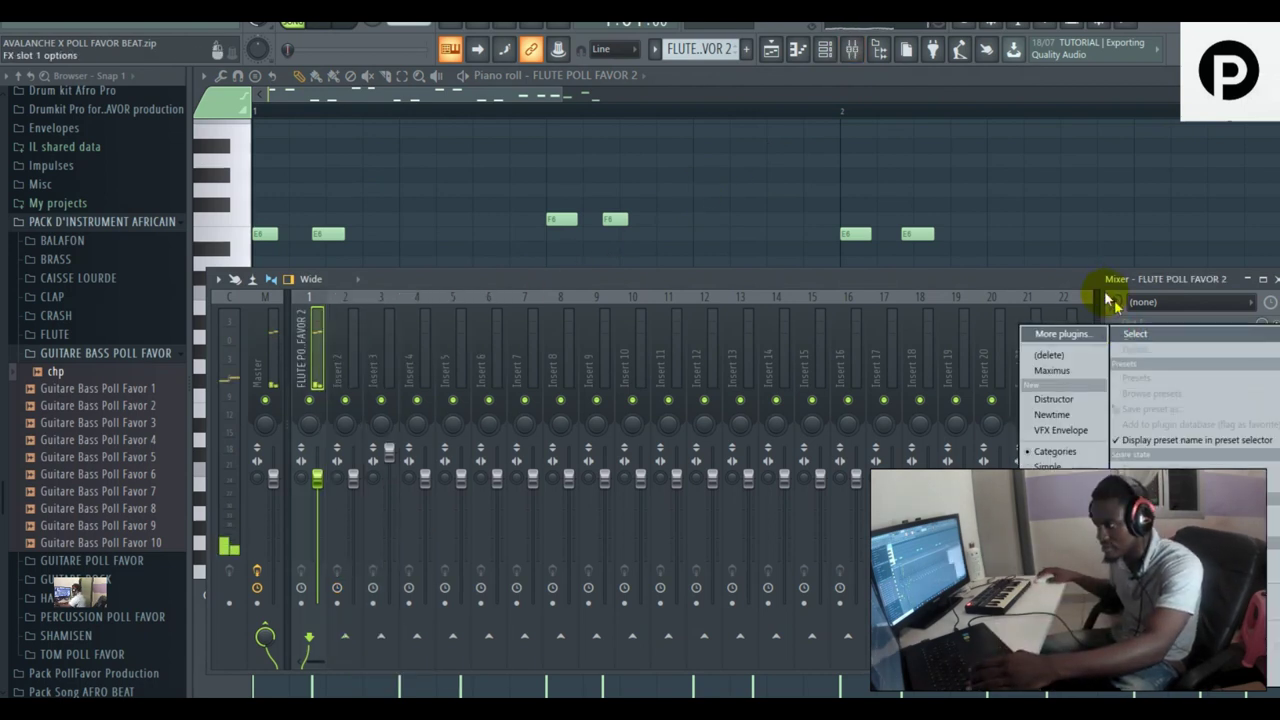
{"action": "left_click", "coordinate": [1078, 273]}
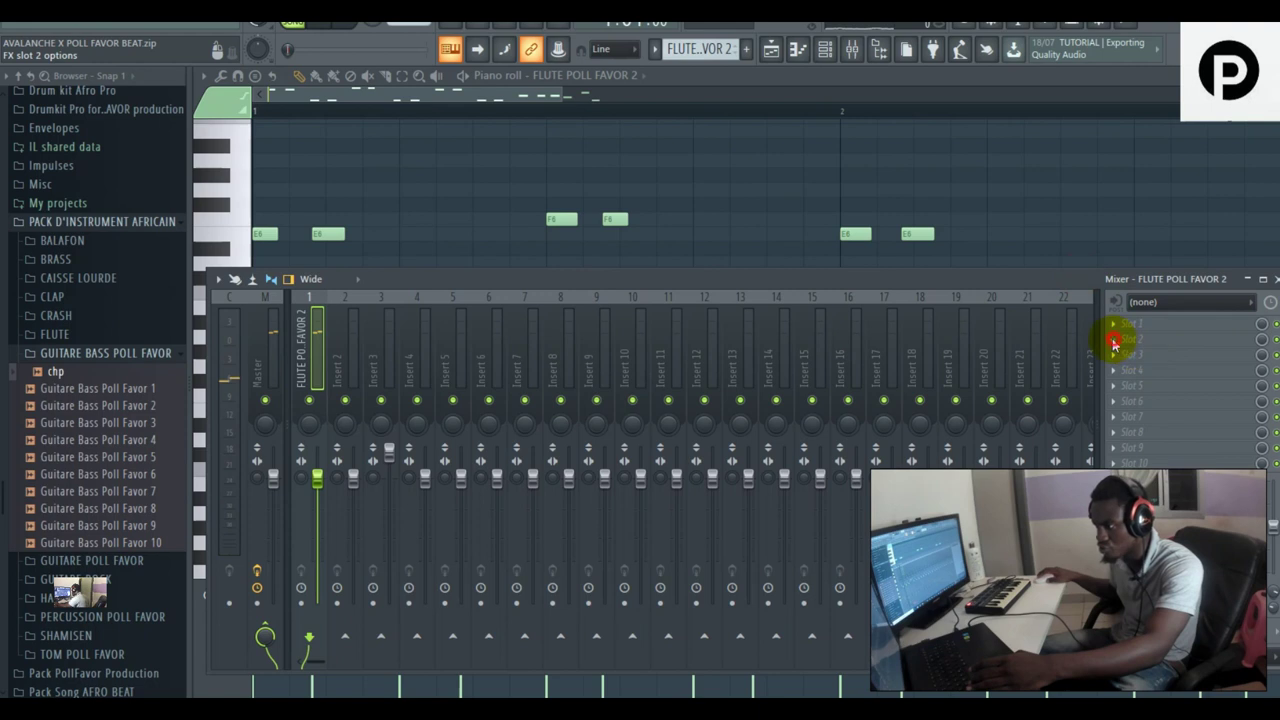
{"action": "left_click", "coordinate": [1118, 345]}
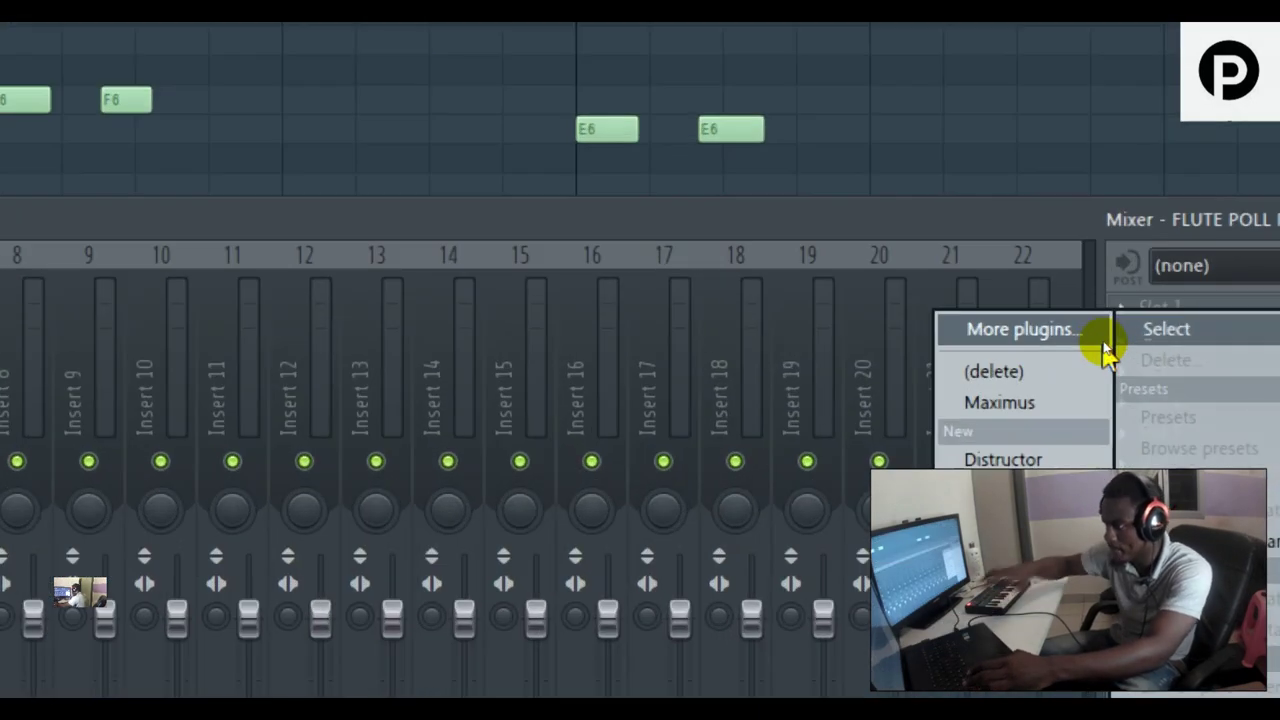
{"action": "left_click", "coordinate": [1100, 340]}
{"action": "double_click", "coordinate": [10, 519]}
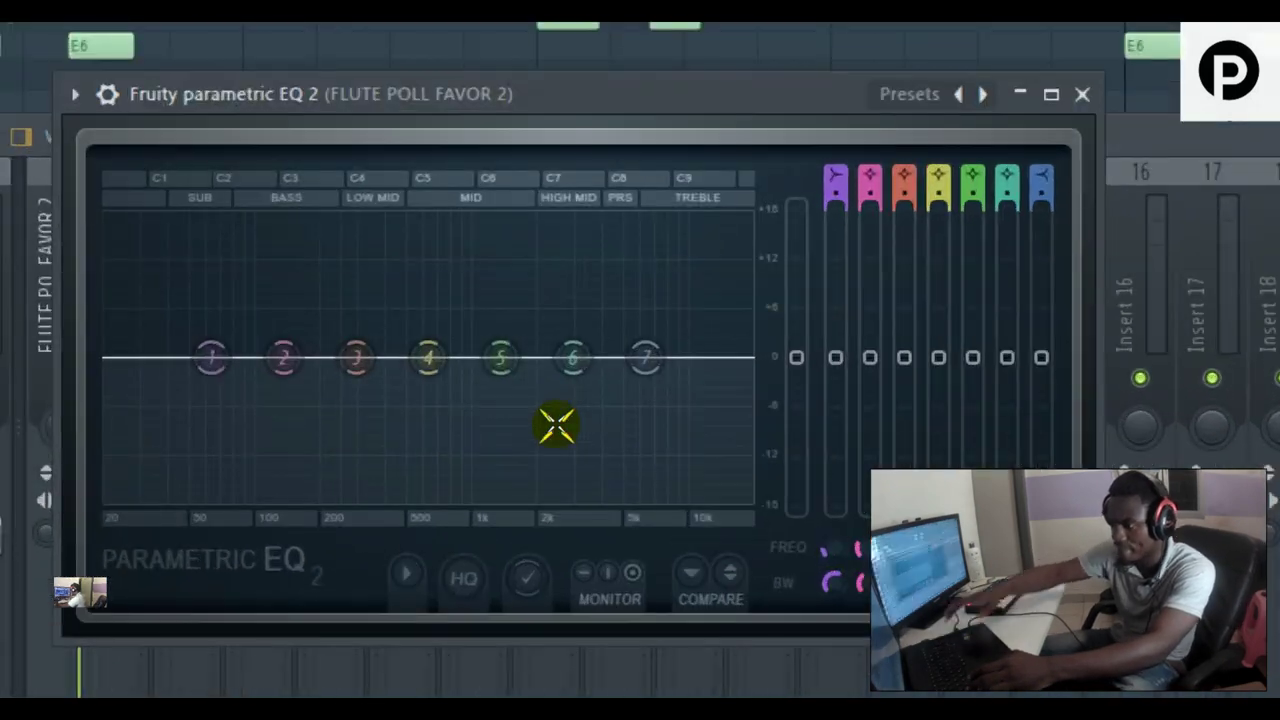
- Try the Mastering Paramétrique 2 preset on the flute EQ, raising its low-cut band to about 1 kHz during playback
{"action": "key", "text": "space"}
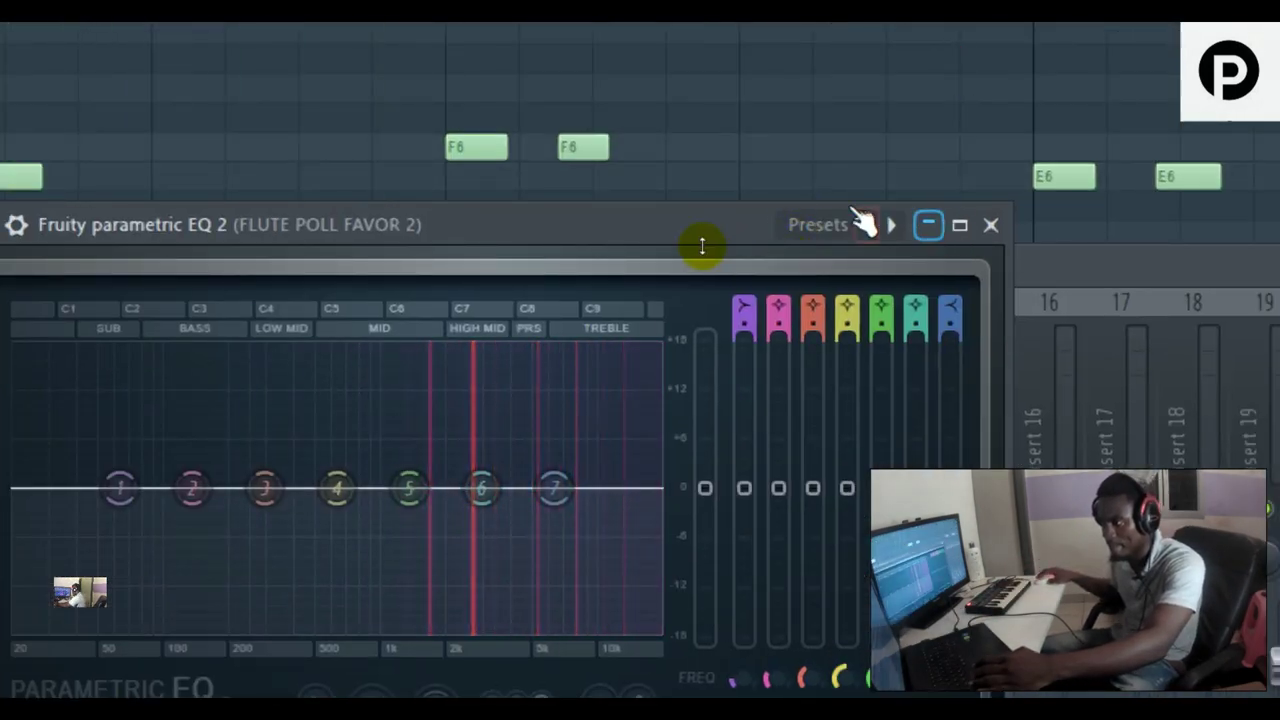
{"action": "left_click_drag", "start_coordinate": [677, 229], "coordinate": [790, 148]}
{"action": "left_click", "coordinate": [977, 143]}
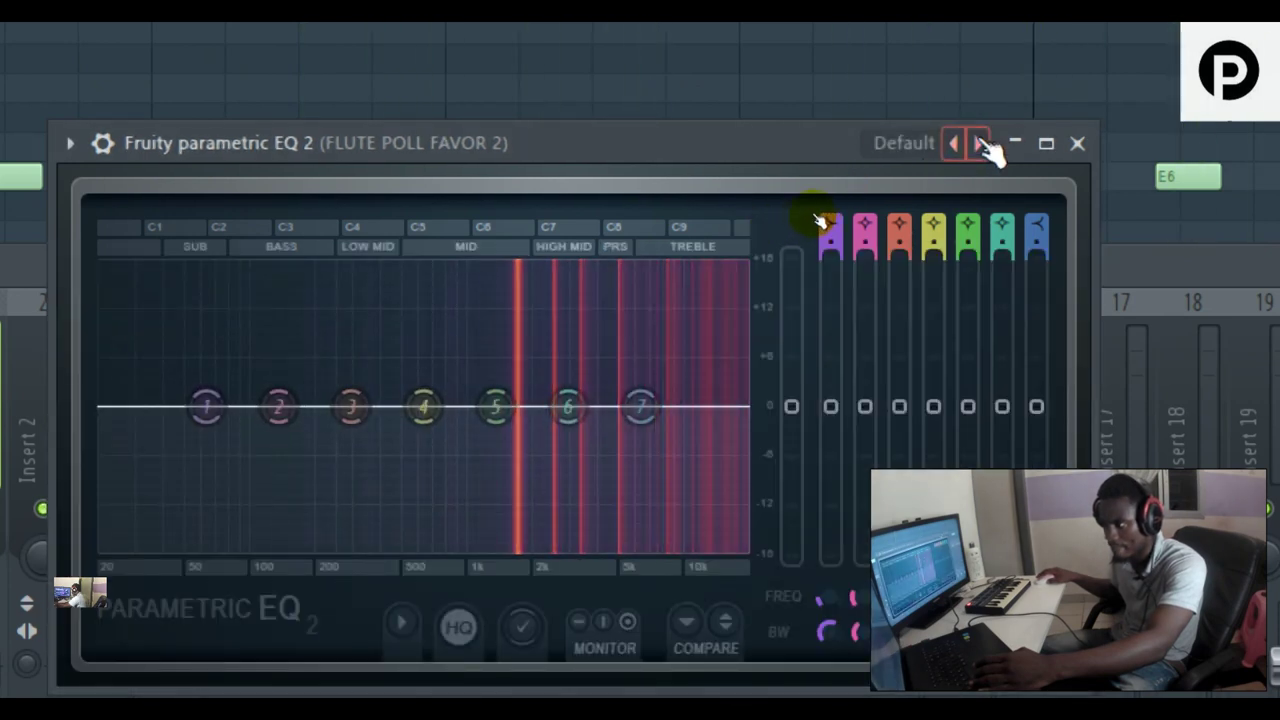
{"action": "left_click", "coordinate": [977, 143]}
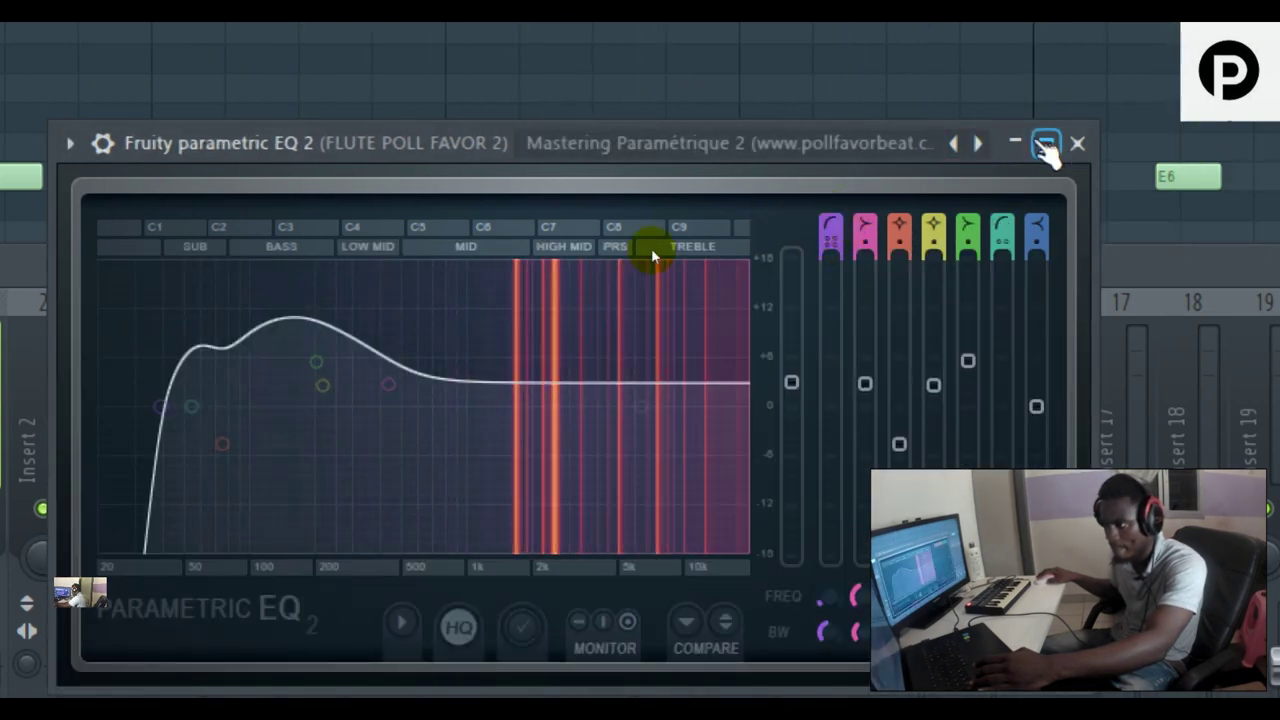
{"action": "left_click_drag", "start_coordinate": [200, 400], "coordinate": [476, 405]}
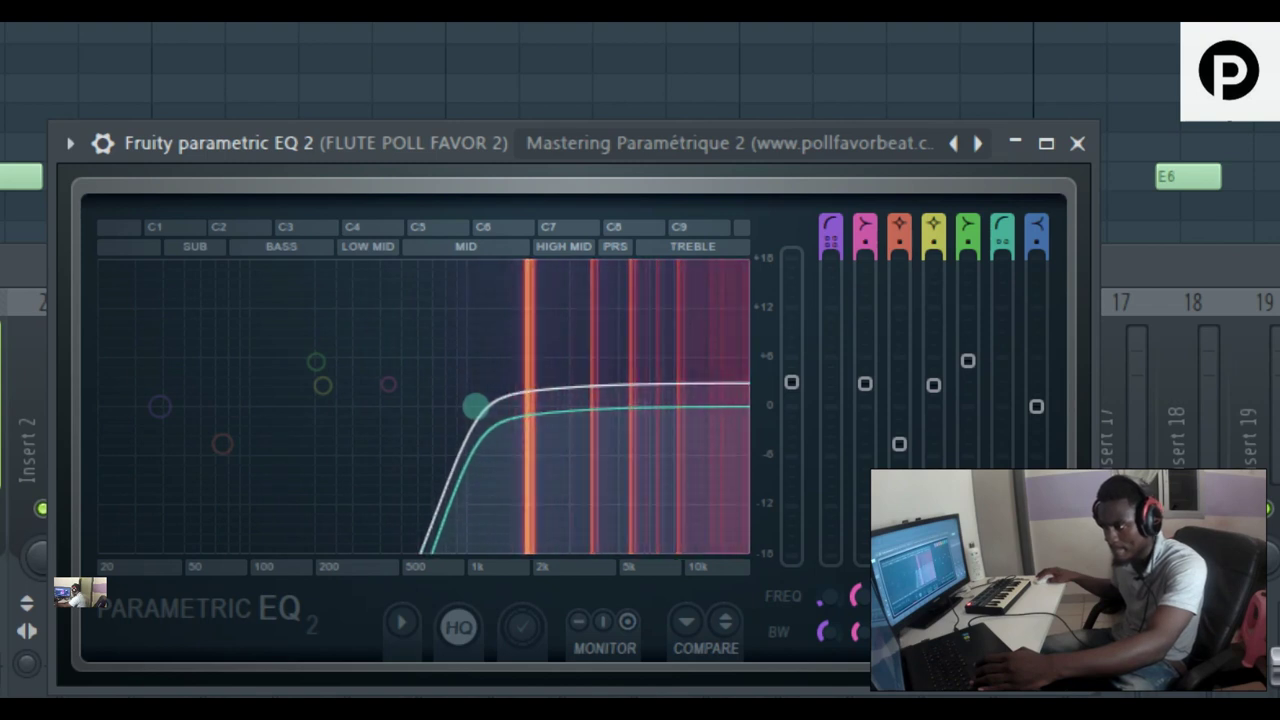
- Apply the 20Hz + 18kHz cut preset, set the low cut to about 800 Hz and the high cut to about 11.5 kHz, and close the EQ
{"action": "left_click", "coordinate": [978, 143]}
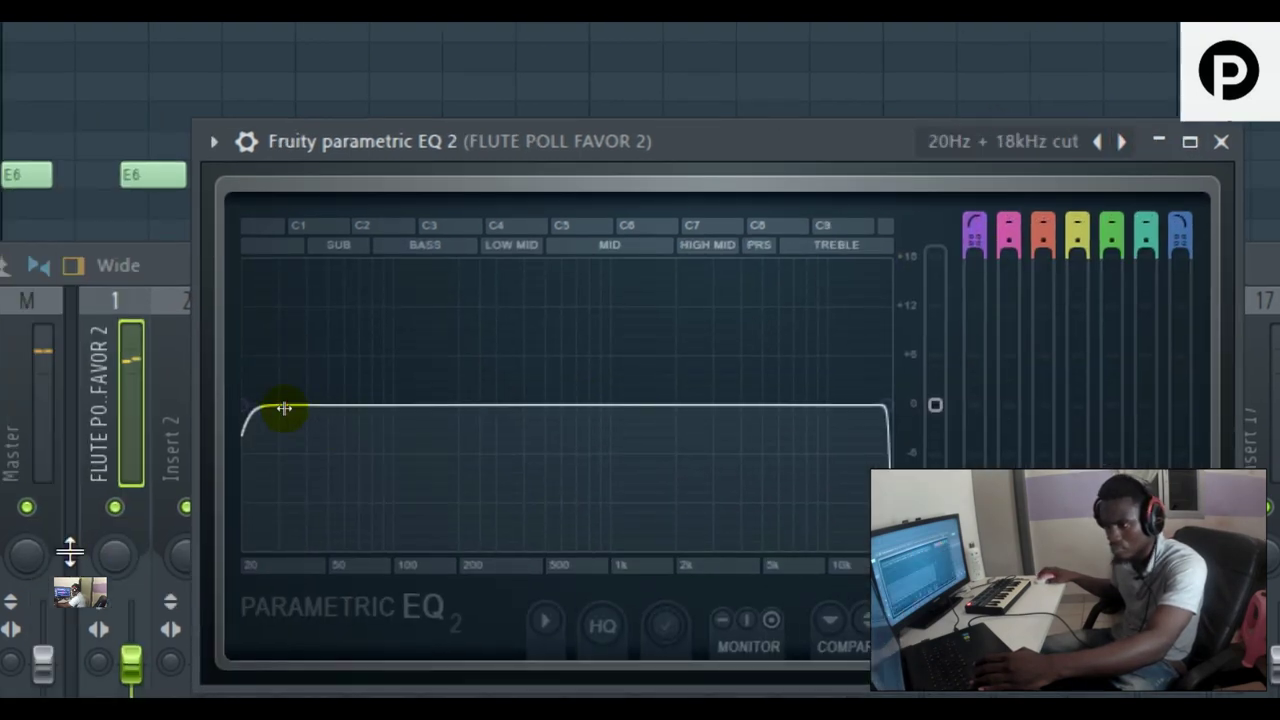
{"action": "left_click_drag", "start_coordinate": [258, 416], "coordinate": [591, 405]}
{"action": "left_click_drag", "start_coordinate": [868, 404], "coordinate": [825, 404]}
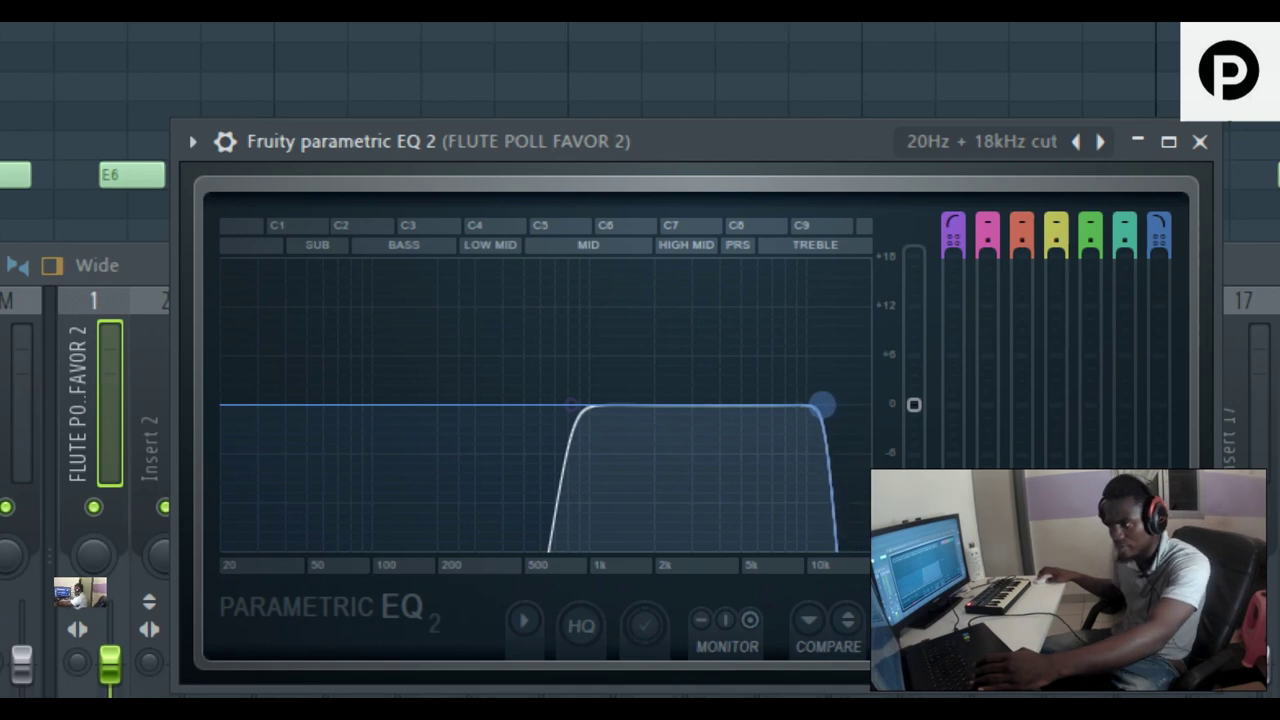
{"action": "key", "text": "space"}
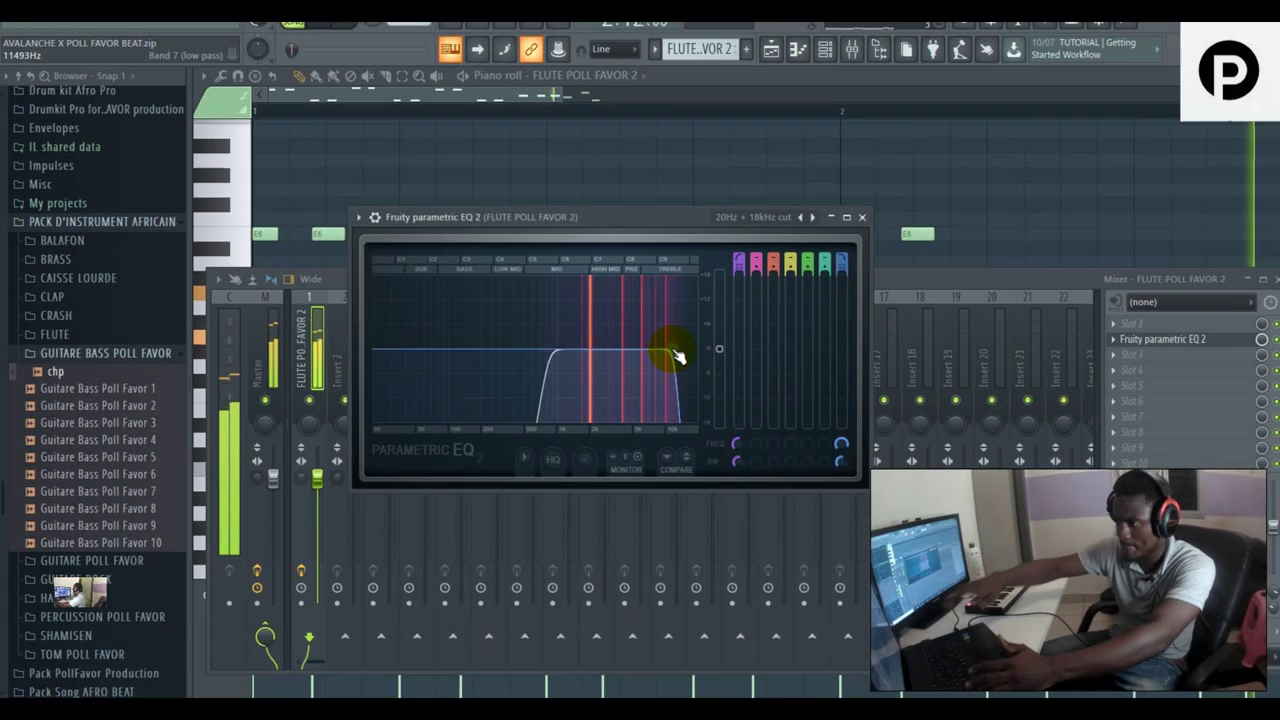
{"action": "left_click", "coordinate": [863, 219]}
{"action": "left_click", "coordinate": [862, 219]}
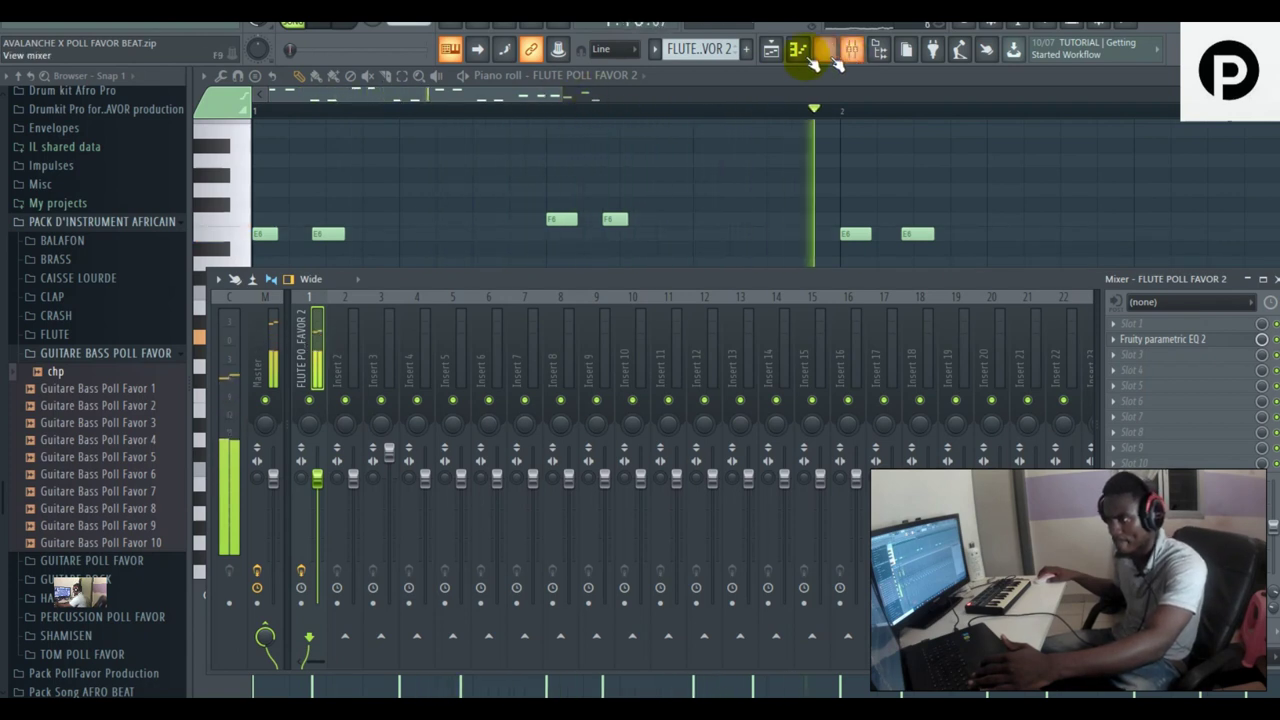
- Add a Purity instrument with the Karimba sound from Bell & Perc and open its piano roll in a new BALAFON 1 pattern
{"action": "left_click", "coordinate": [773, 53]}
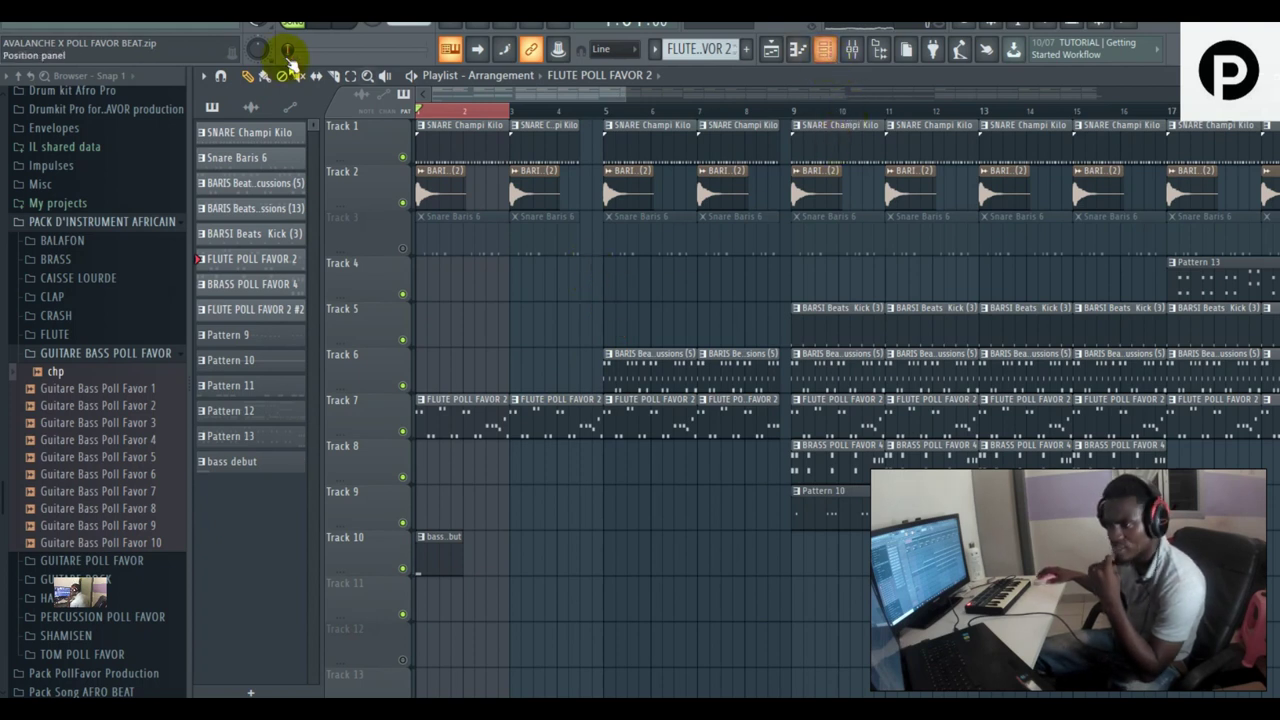
{"action": "left_click", "coordinate": [95, 26]}
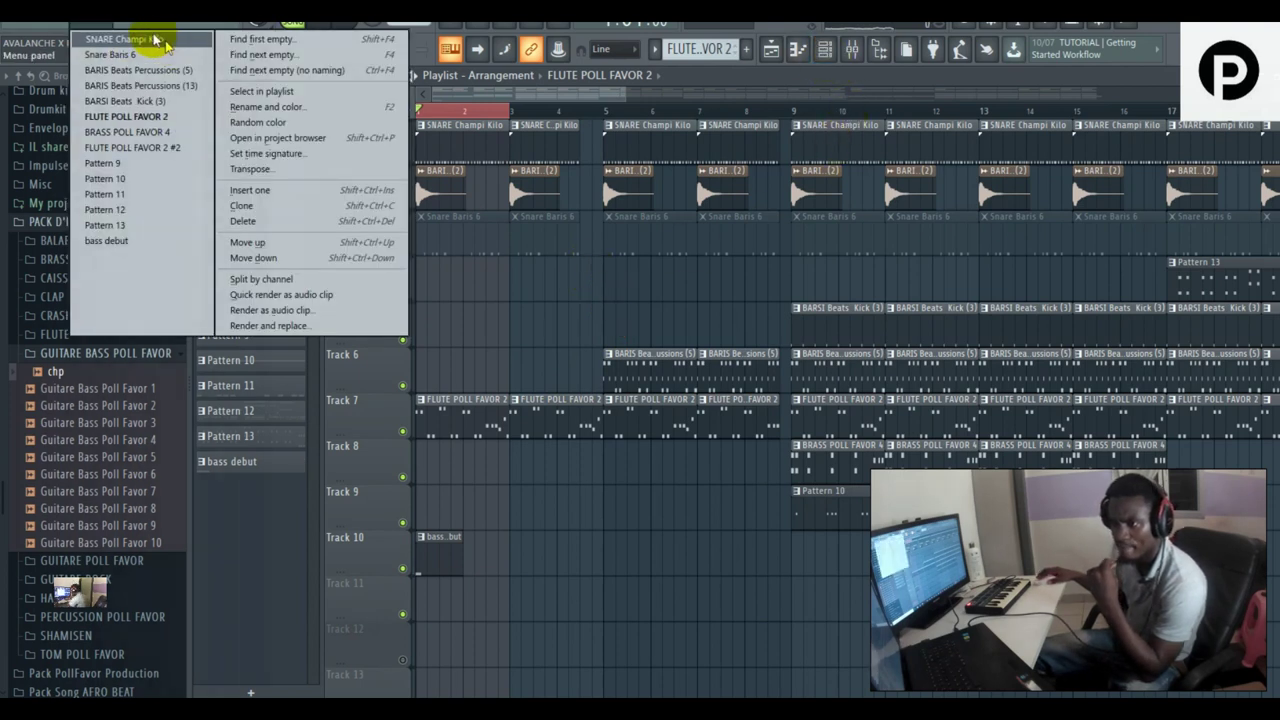
{"action": "left_click", "coordinate": [505, 615]}
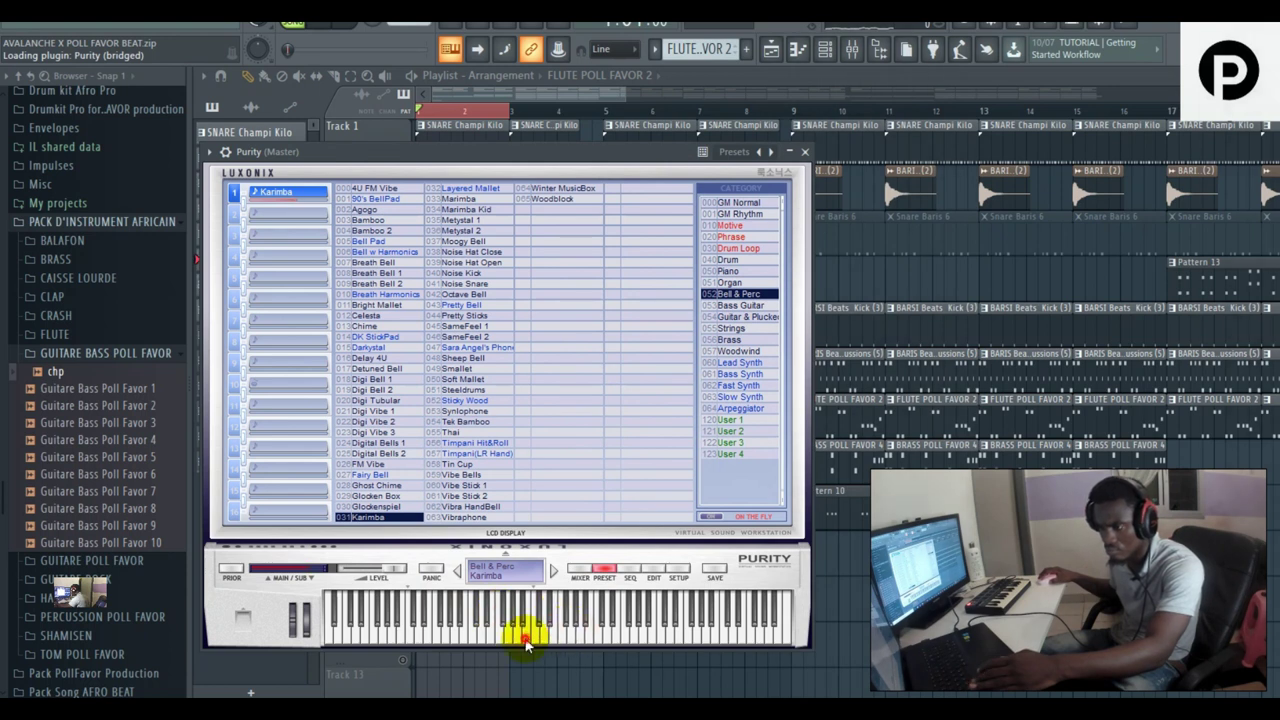
{"action": "left_click", "coordinate": [805, 152]}
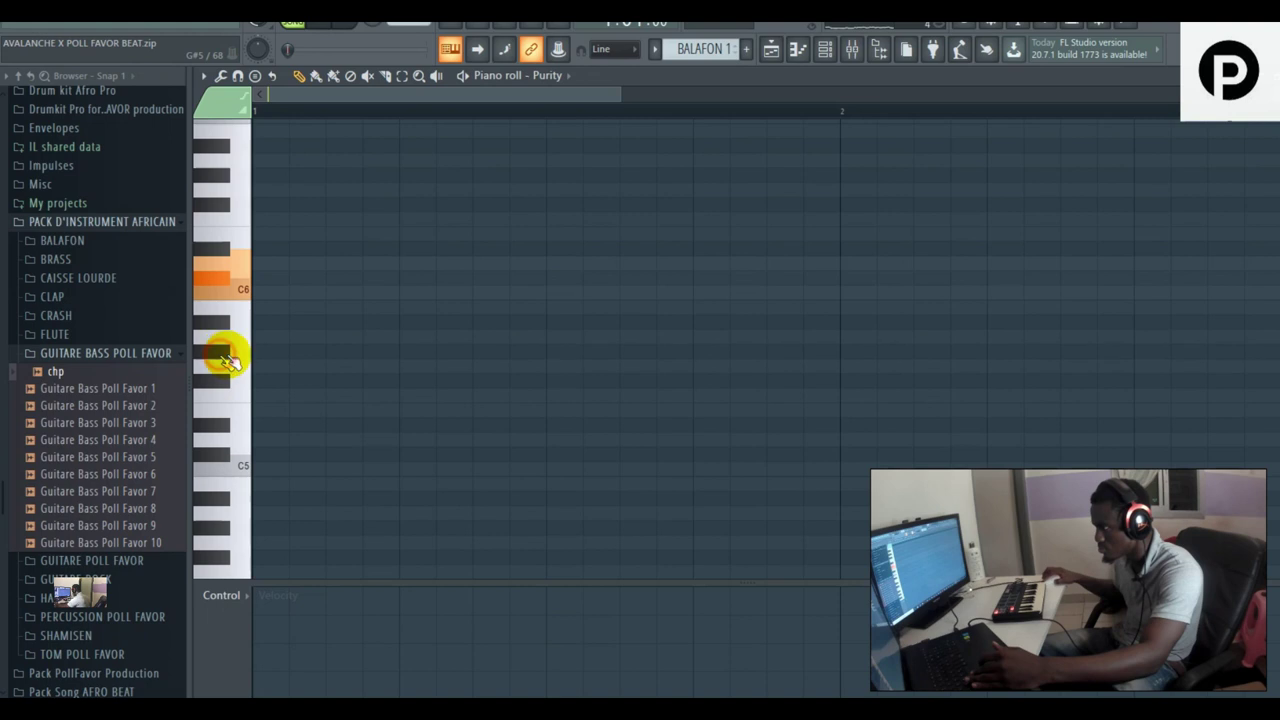
- Place a G#5 note in bar 1 of the BALAFON 1 pattern and repeat it at the matching position in bar 2
{"action": "key", "text": "space"}
{"action": "key", "text": "space"}
{"action": "key", "text": "space"}
{"action": "key", "text": "space"}
{"action": "key", "text": "space"}
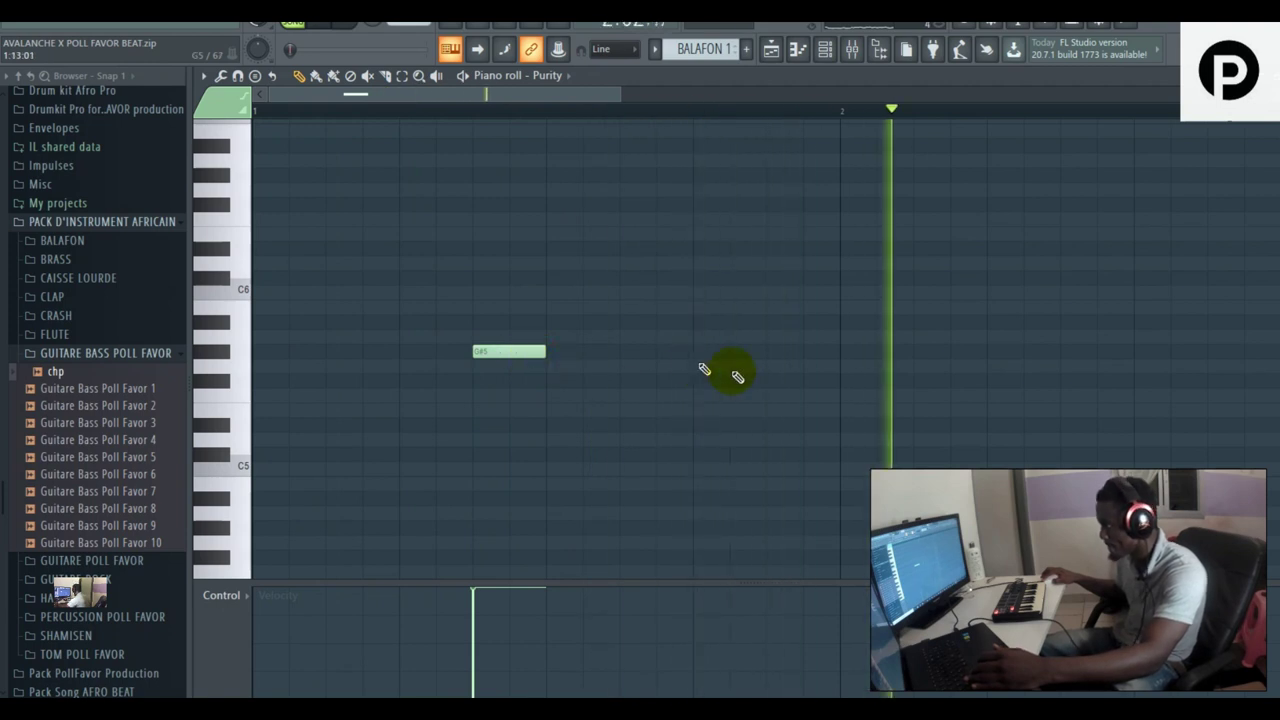
{"action": "key", "text": "space"}
{"action": "left_click_drag", "start_coordinate": [1025, 355], "coordinate": [1051, 360]}
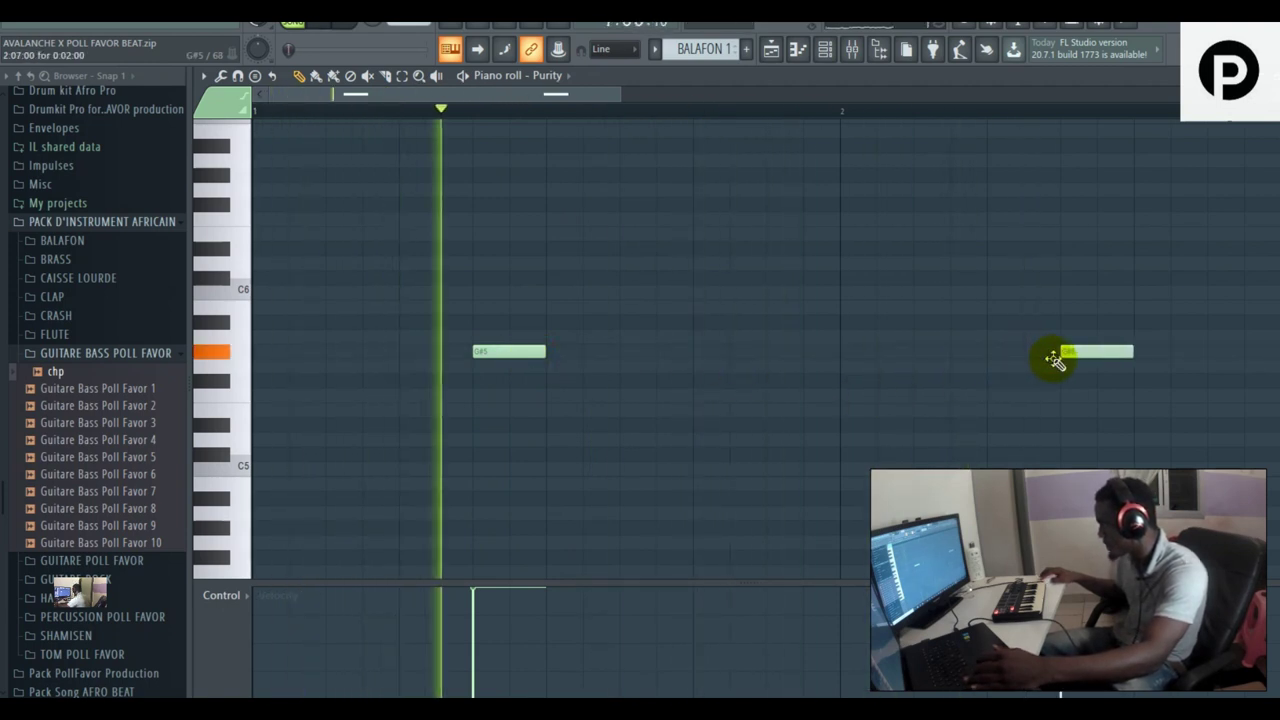
- In the Snare Baris 6 pattern, add a C5 note at the end of bar 1 and shorten it to 0:00:12
{"action": "left_click", "coordinate": [203, 76]}
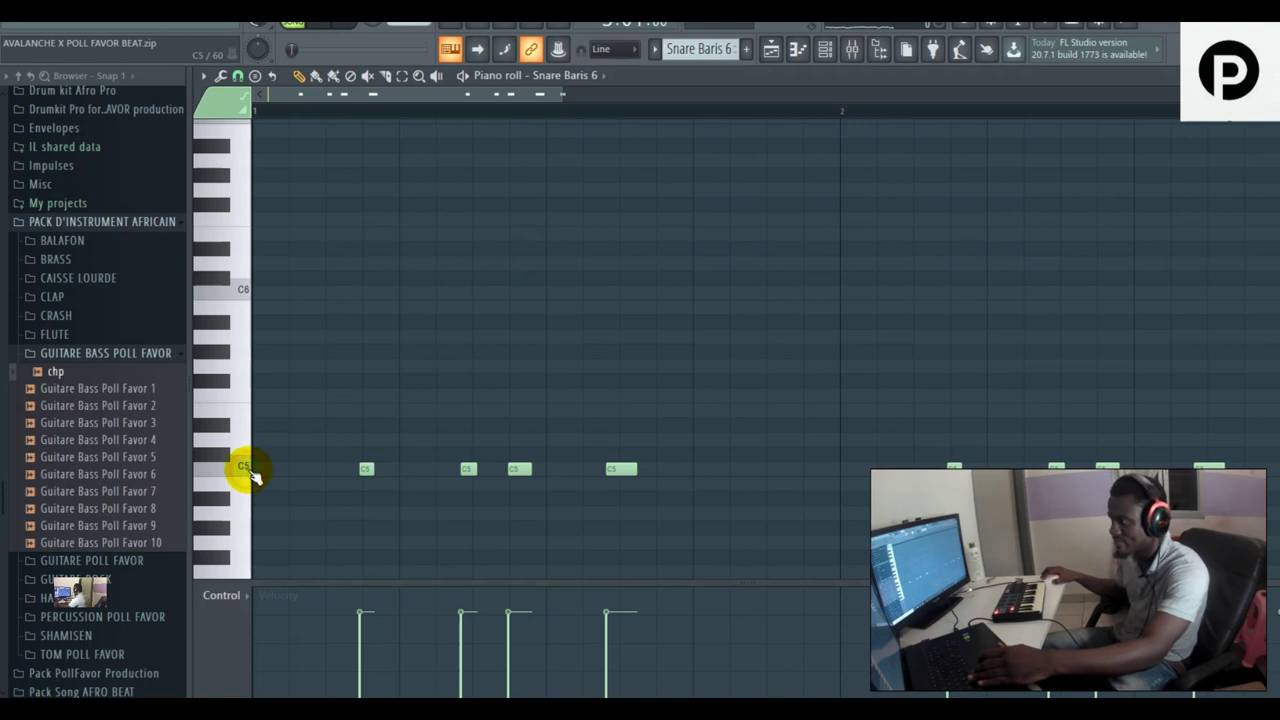
{"action": "key", "text": "space"}
{"action": "key", "text": "space"}
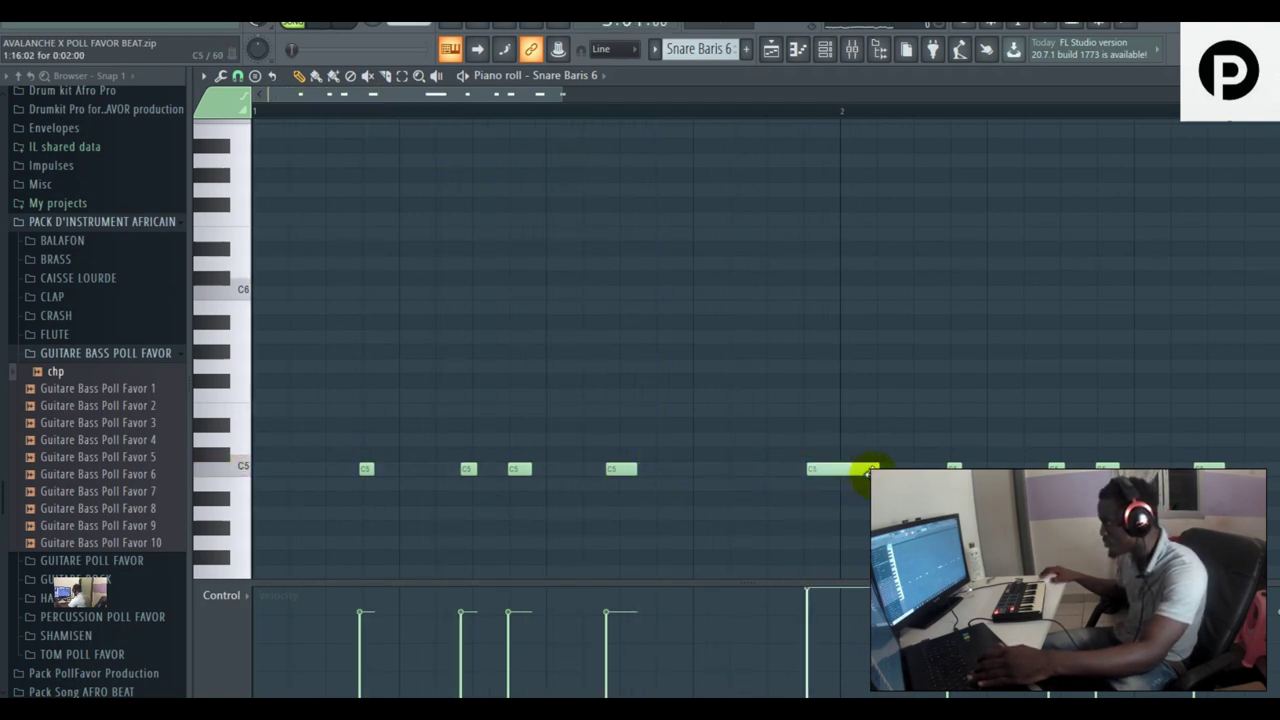
{"action": "key", "text": "space"}
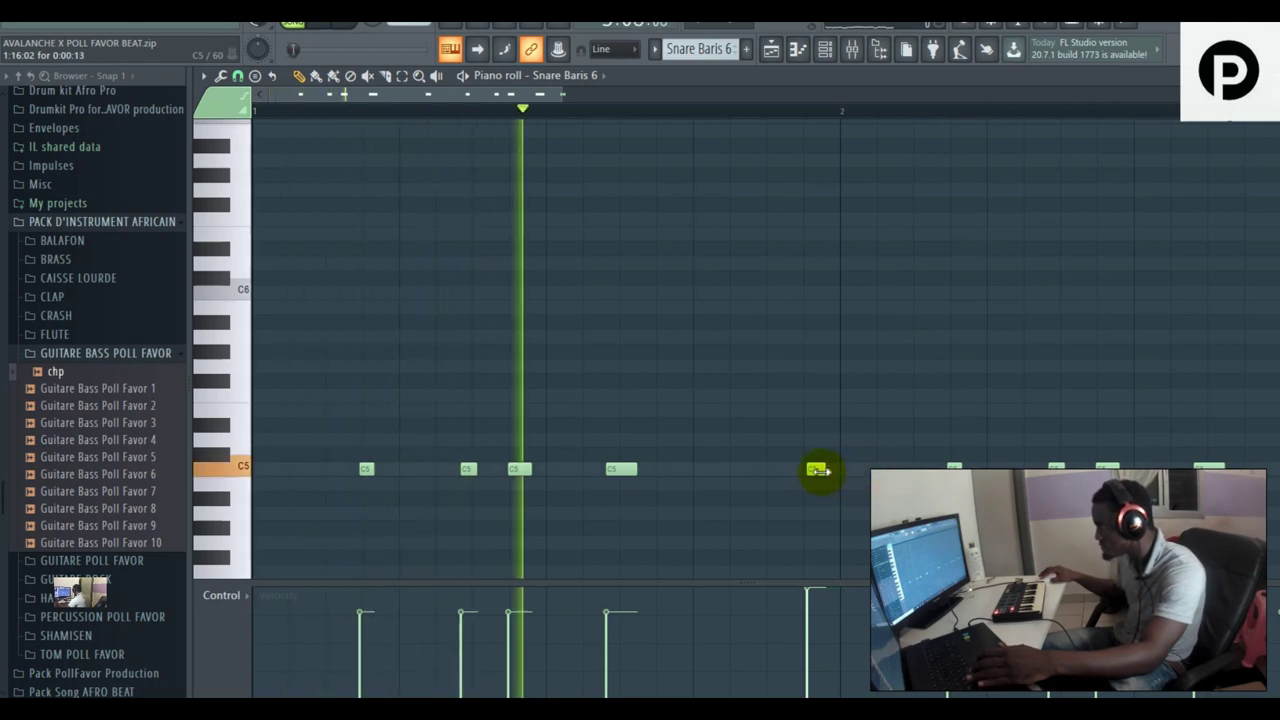
{"action": "key", "text": "space"}
{"action": "key", "text": "space"}
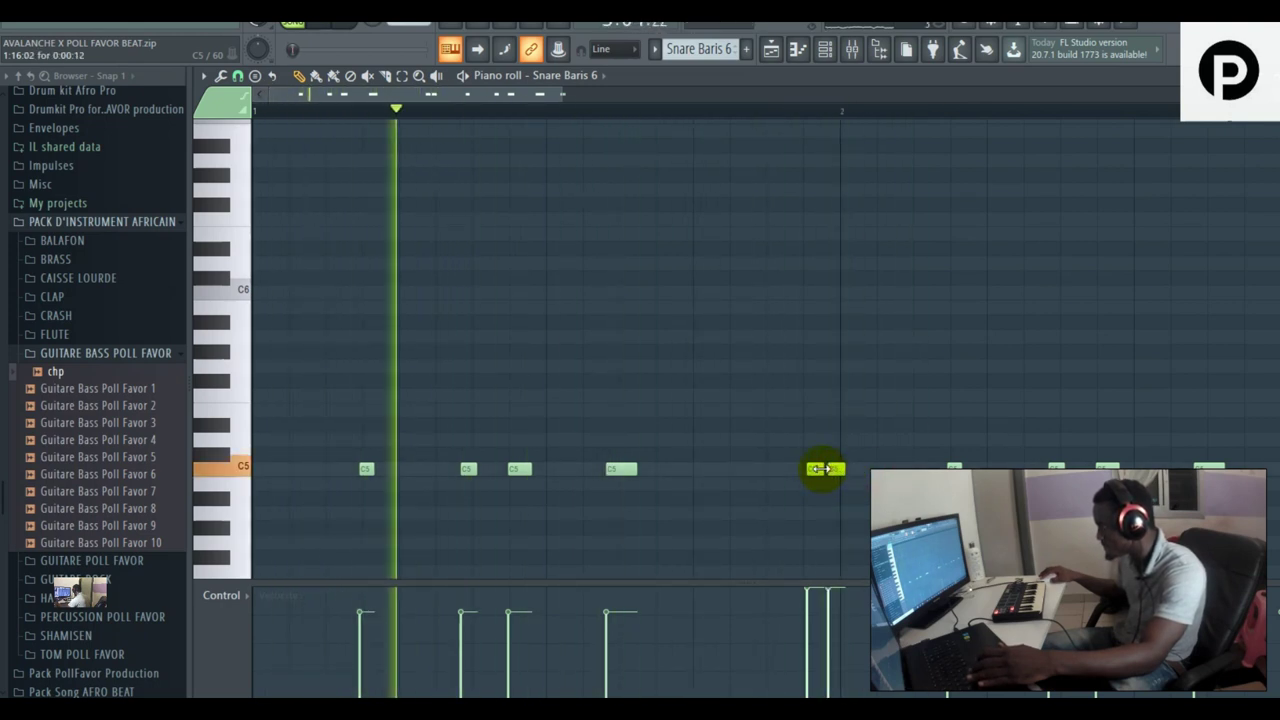
- Position a second short C5 note at the start of bar 2 and set both added snare notes to about 85% velocity
{"action": "left_click_drag", "start_coordinate": [834, 472], "coordinate": [832, 476]}
{"action": "key", "text": "space"}
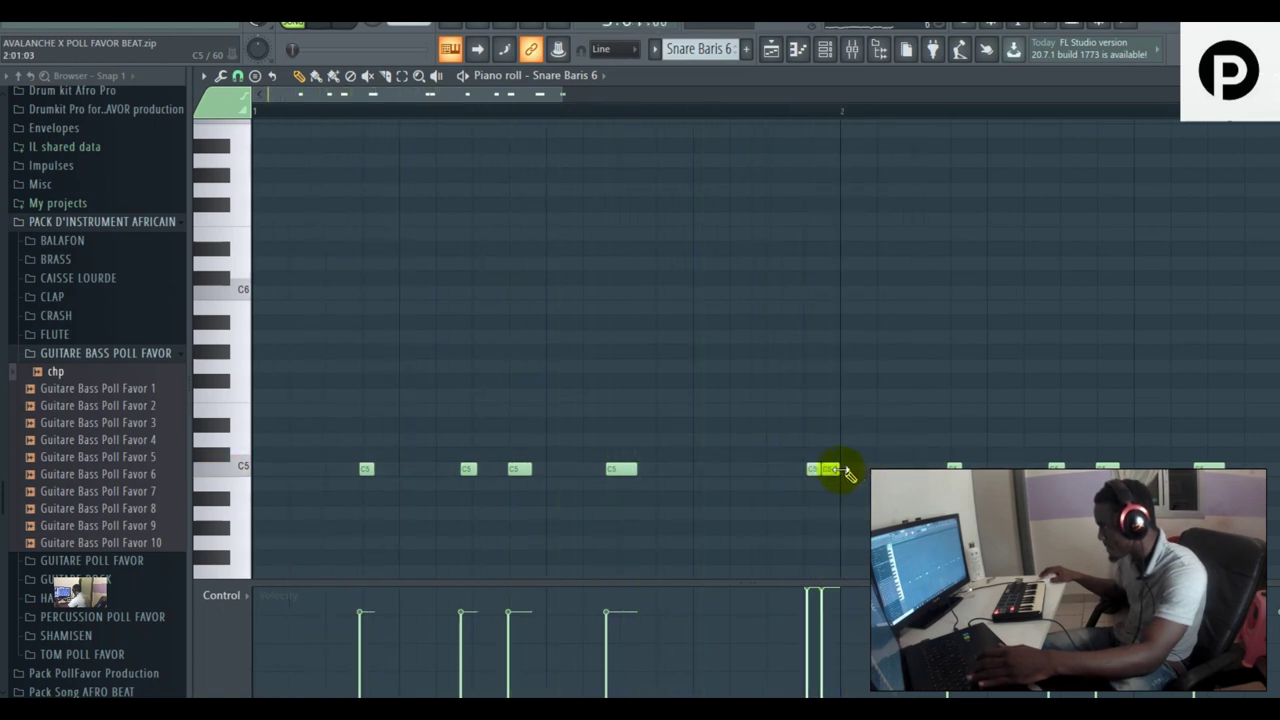
{"action": "key", "text": "space"}
{"action": "key", "text": "space"}
{"action": "key", "text": "space"}
{"action": "left_click_drag", "start_coordinate": [807, 626], "coordinate": [838, 625]}
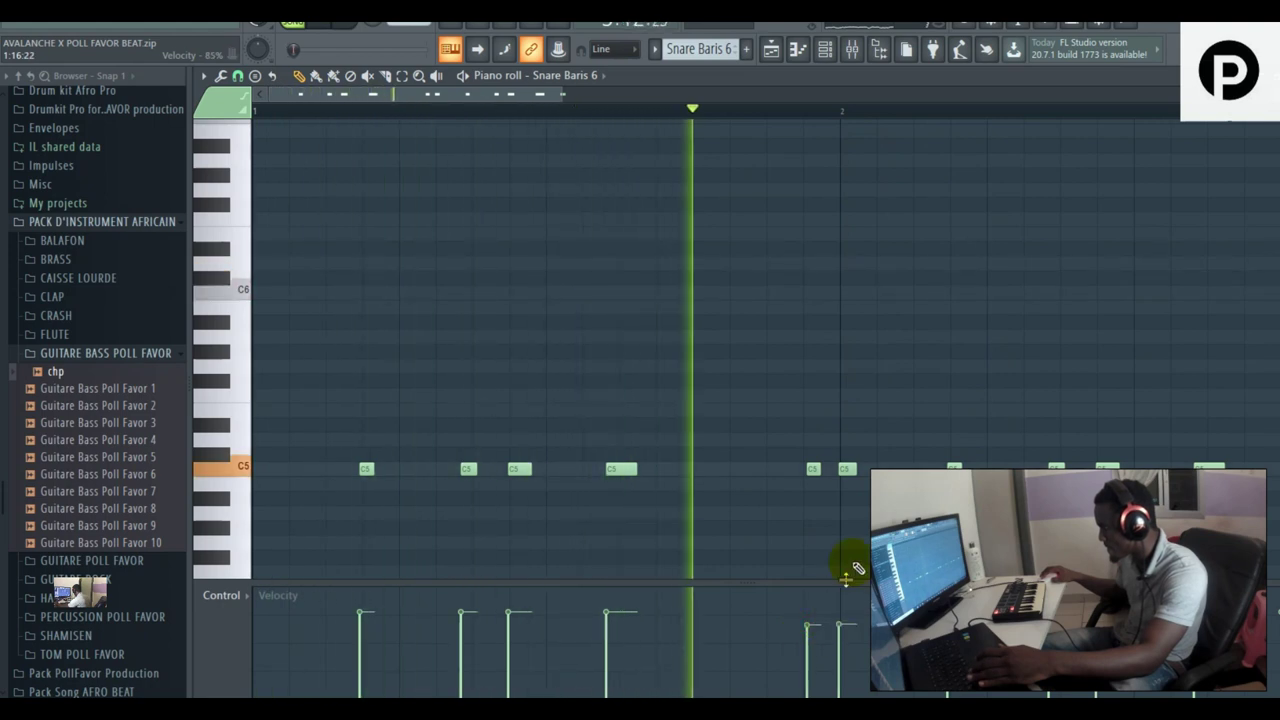
{"action": "key", "text": "space"}
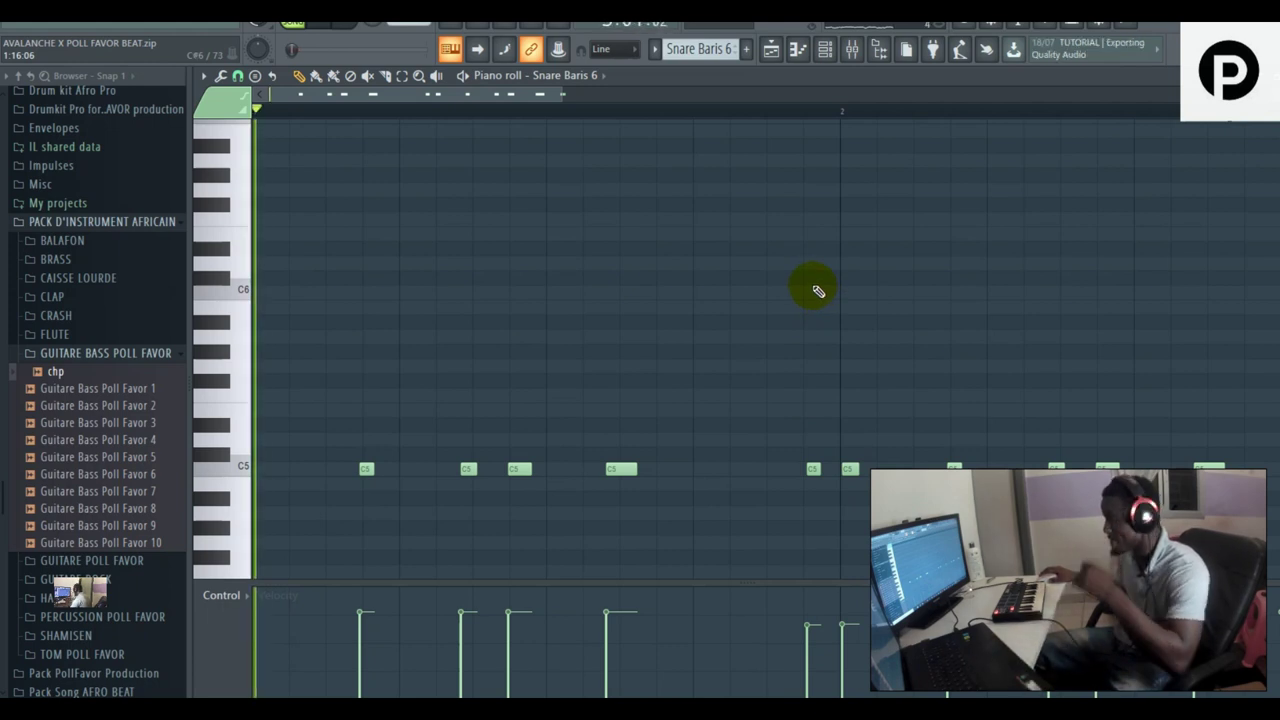
{"action": "key", "text": "space"}
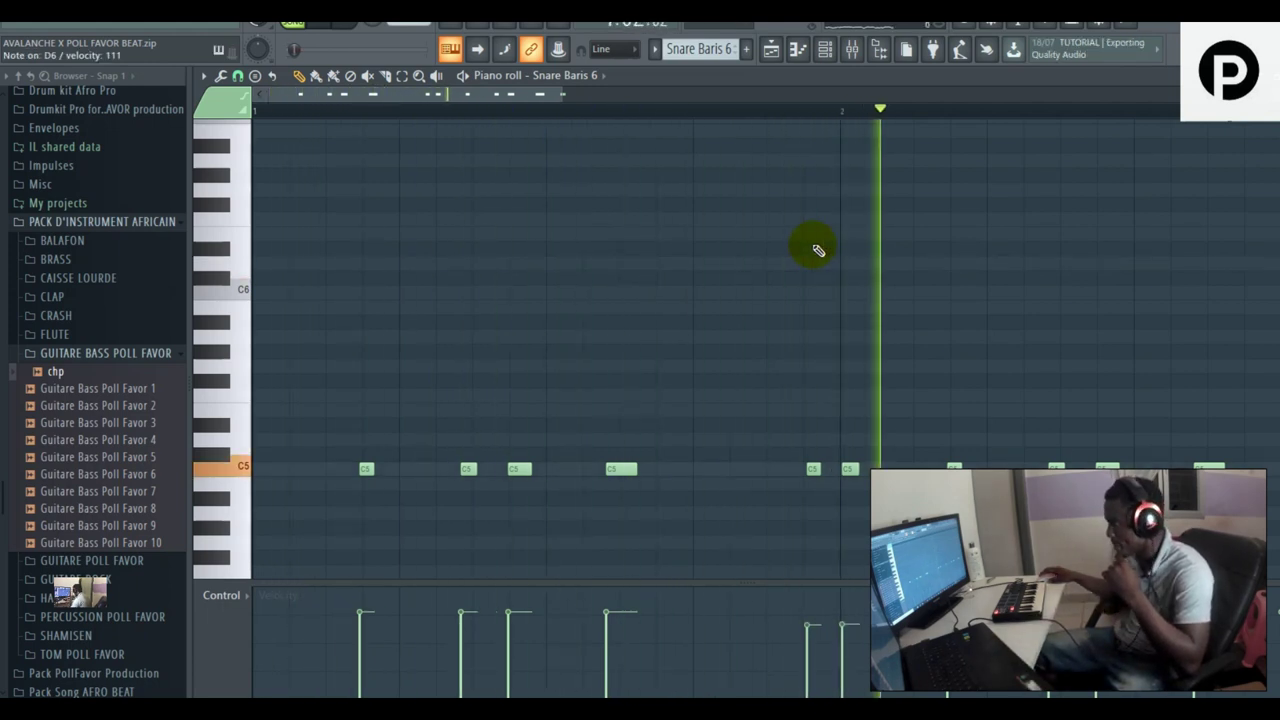
{"action": "key", "text": "space"}
- In the GUITARE BASS INTRO pattern, move the Purity #2 bass note to G#3 in bar 1 and repeat it in bar 3
{"action": "left_click", "coordinate": [826, 50]}
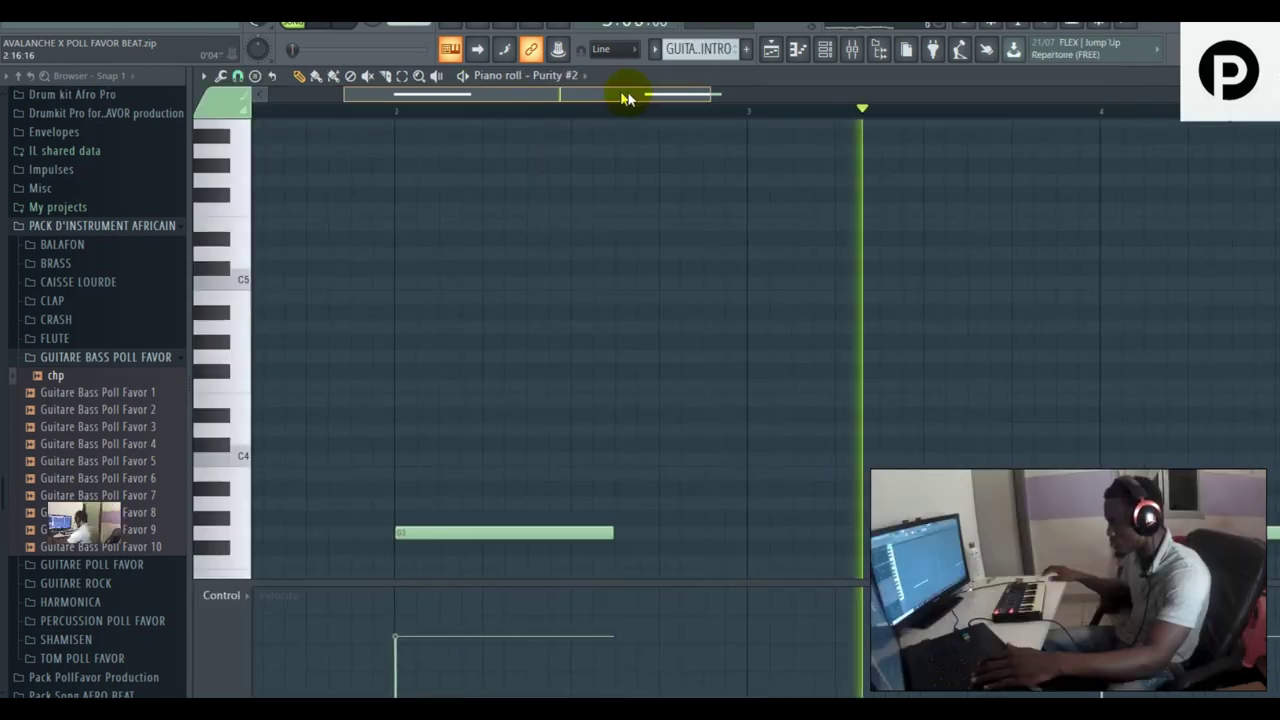
{"action": "left_click_drag", "start_coordinate": [625, 97], "coordinate": [692, 97]}
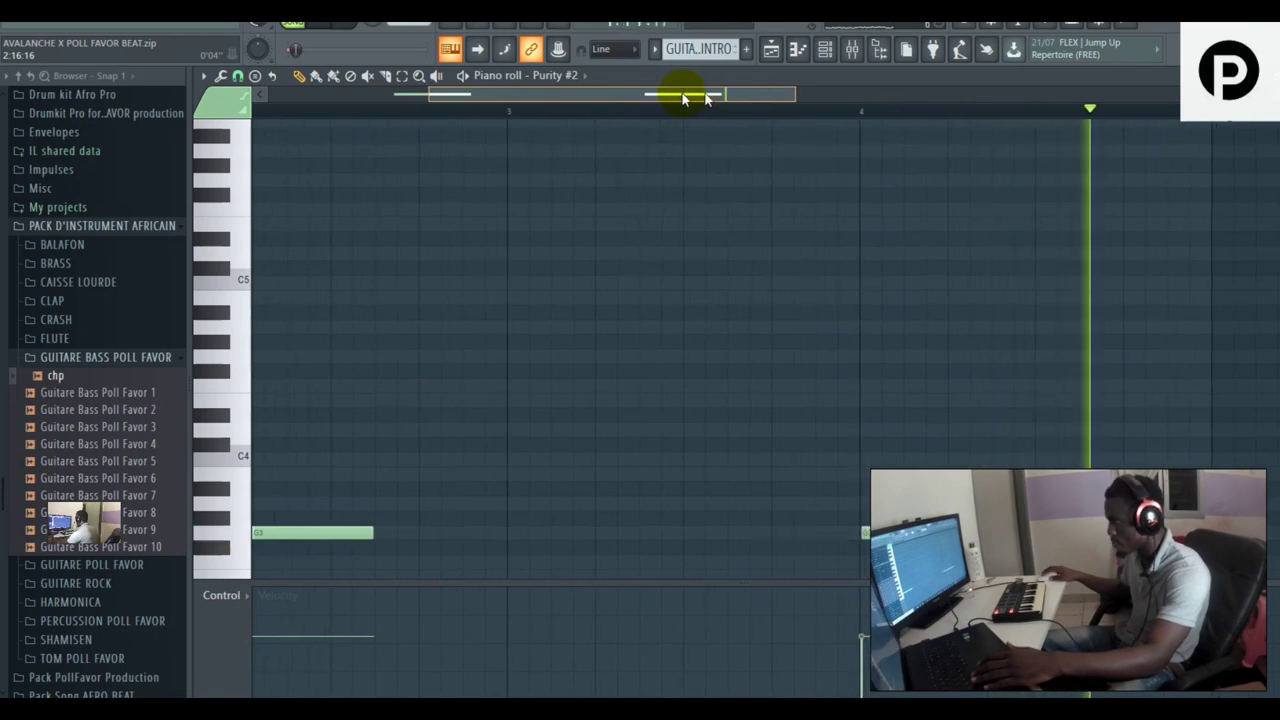
{"action": "left_click_drag", "start_coordinate": [686, 94], "coordinate": [509, 137]}
{"action": "left_click_drag", "start_coordinate": [646, 532], "coordinate": [424, 450]}
{"action": "key", "text": "space"}
{"action": "key", "text": "space"}
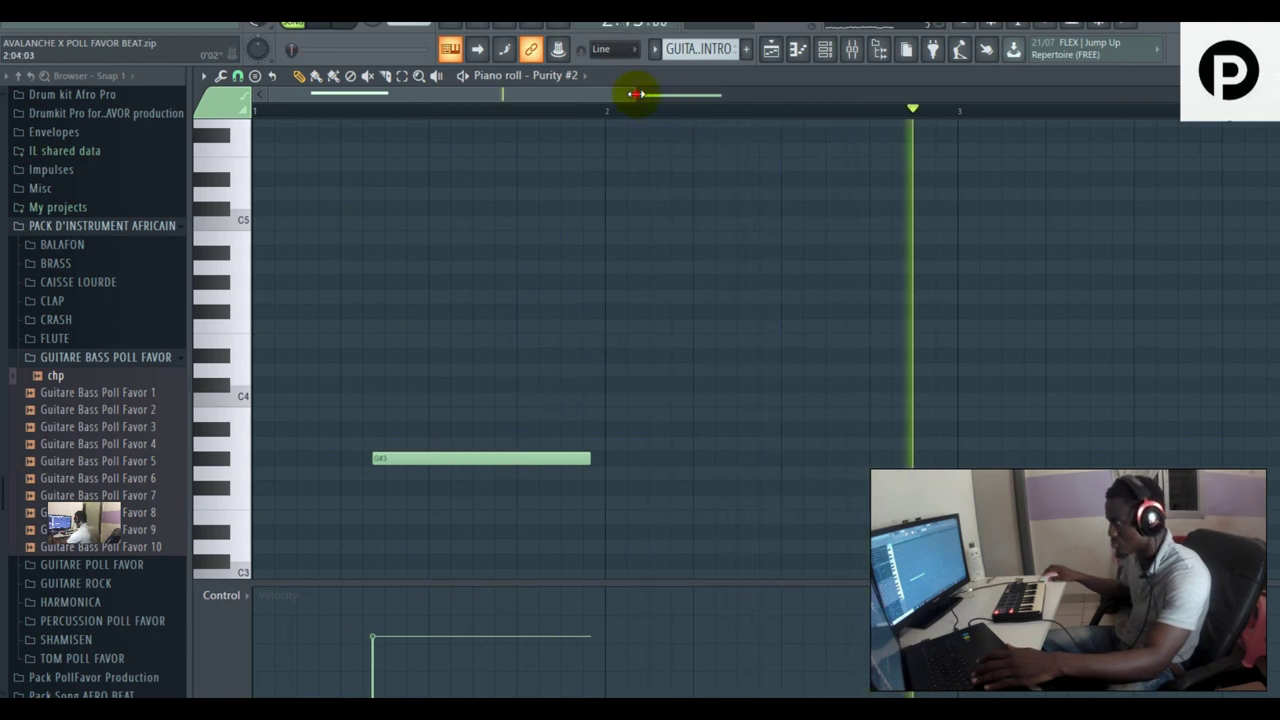
{"action": "left_click_drag", "start_coordinate": [634, 93], "coordinate": [766, 93]}
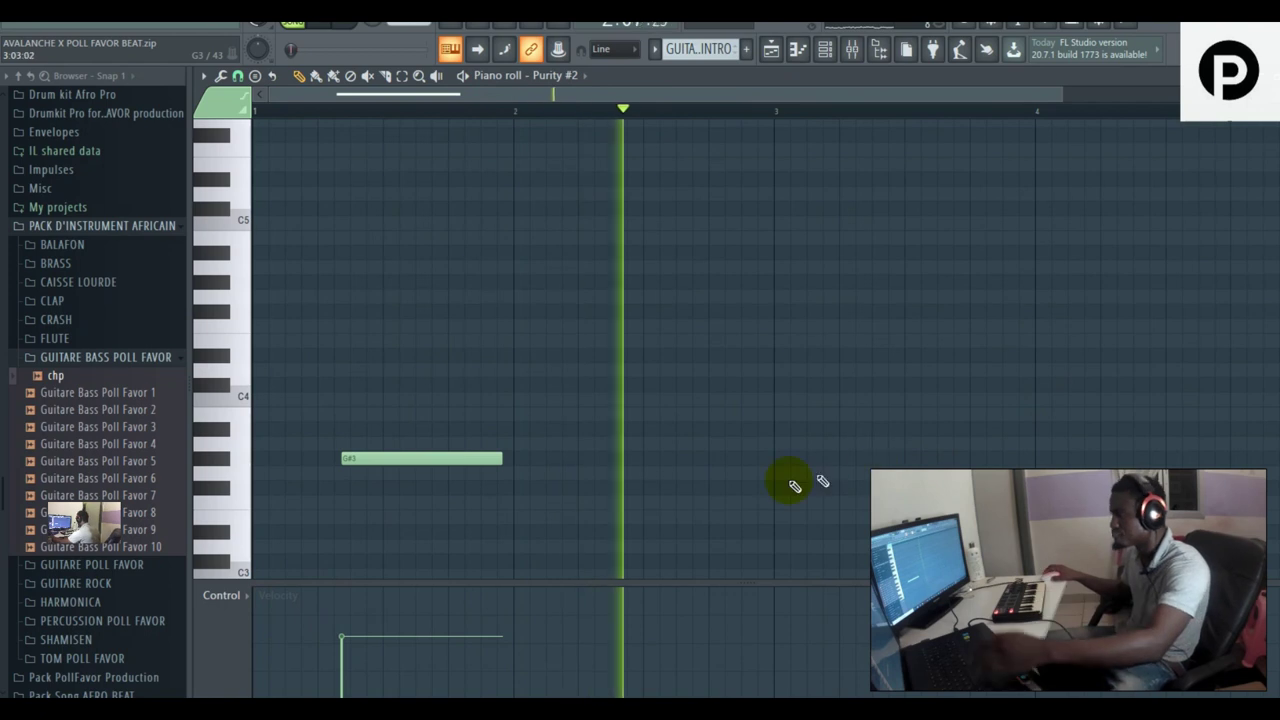
{"action": "left_click", "coordinate": [865, 457]}
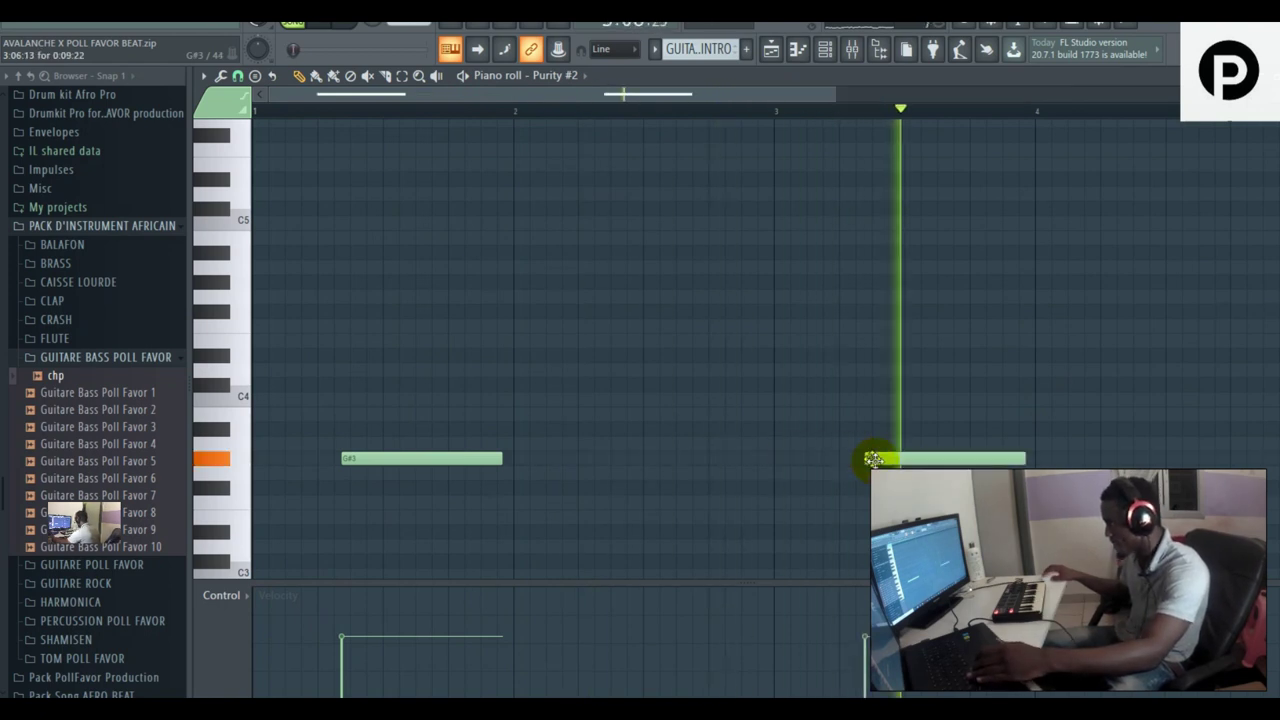
- Set the playlist's playback range to bars 5 through 8 and deselect the clips inside it
{"action": "left_click", "coordinate": [777, 47]}
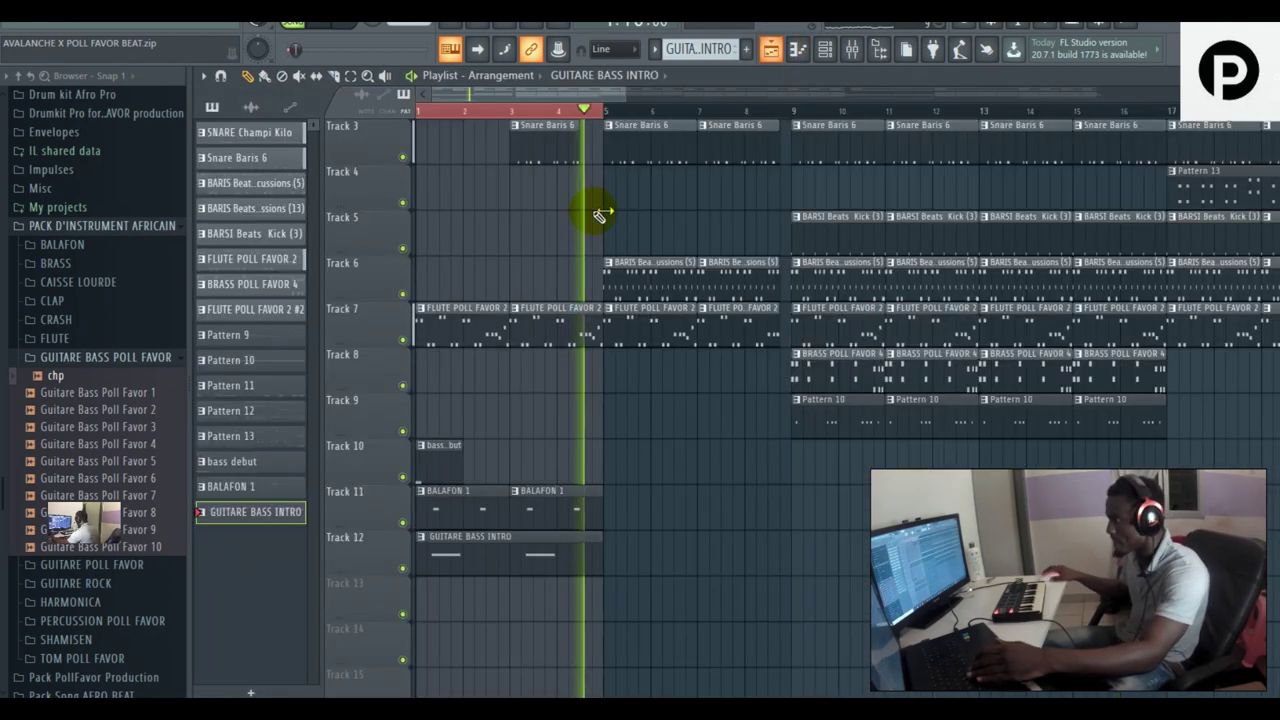
{"action": "scroll", "coordinate": [580, 300], "scroll_direction": "up", "scroll_amount": 2}
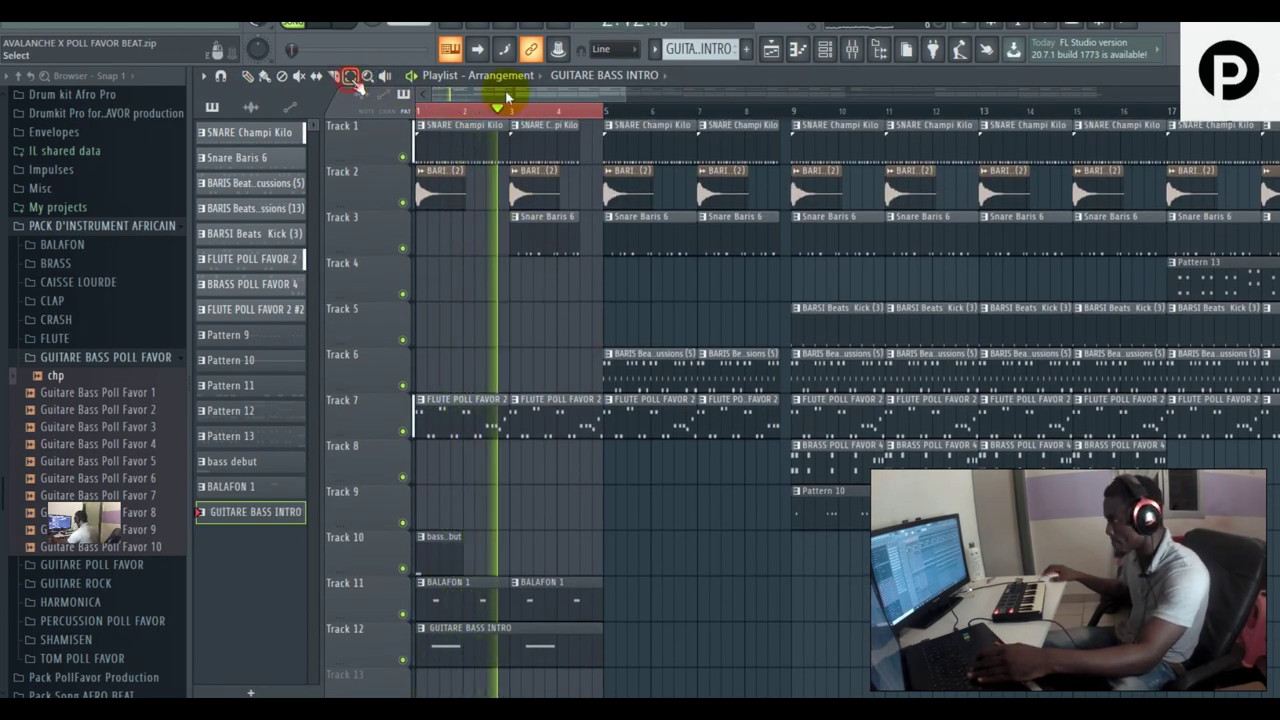
{"action": "left_click_drag", "start_coordinate": [791, 117], "coordinate": [600, 112]}
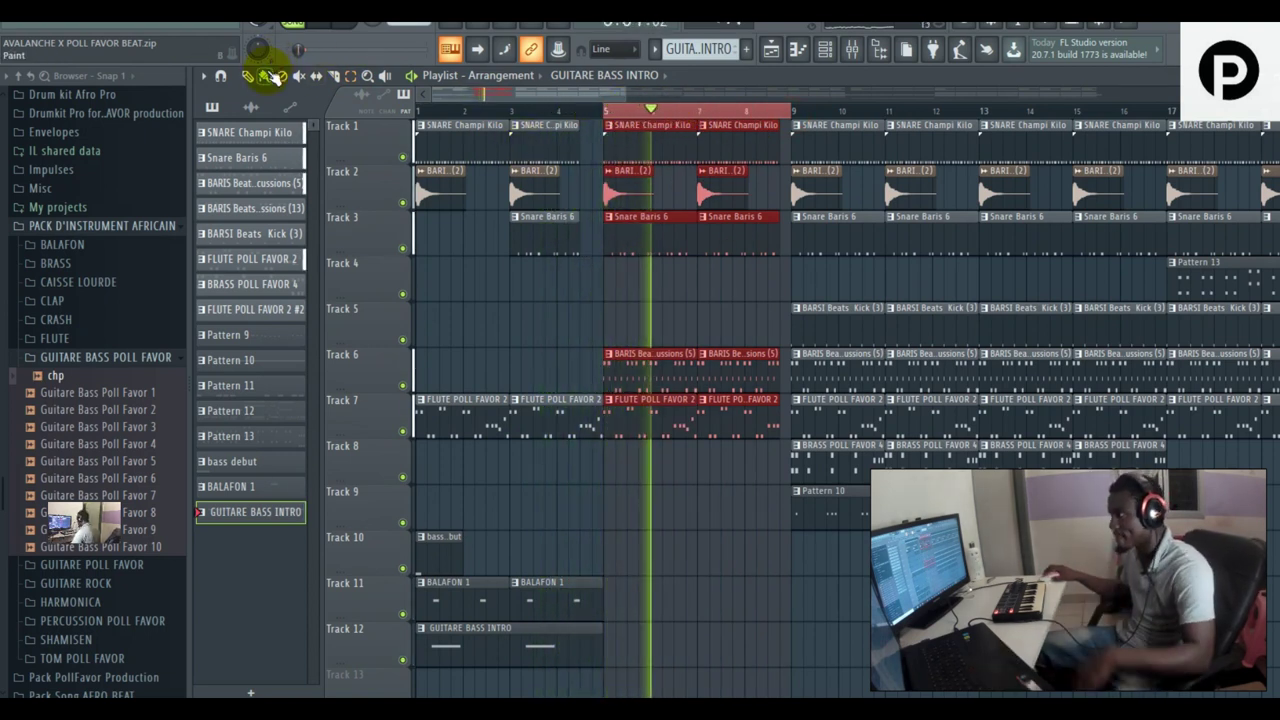
{"action": "left_click", "coordinate": [246, 77]}
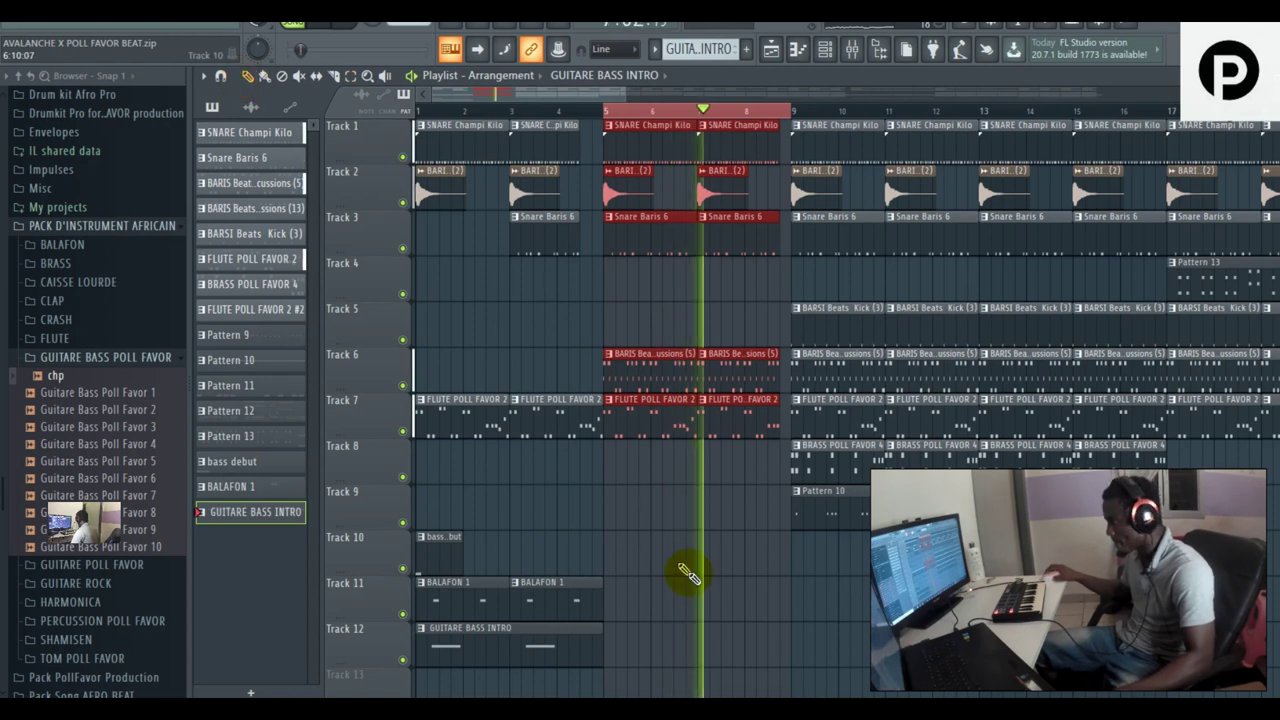
{"action": "left_click", "coordinate": [799, 606]}
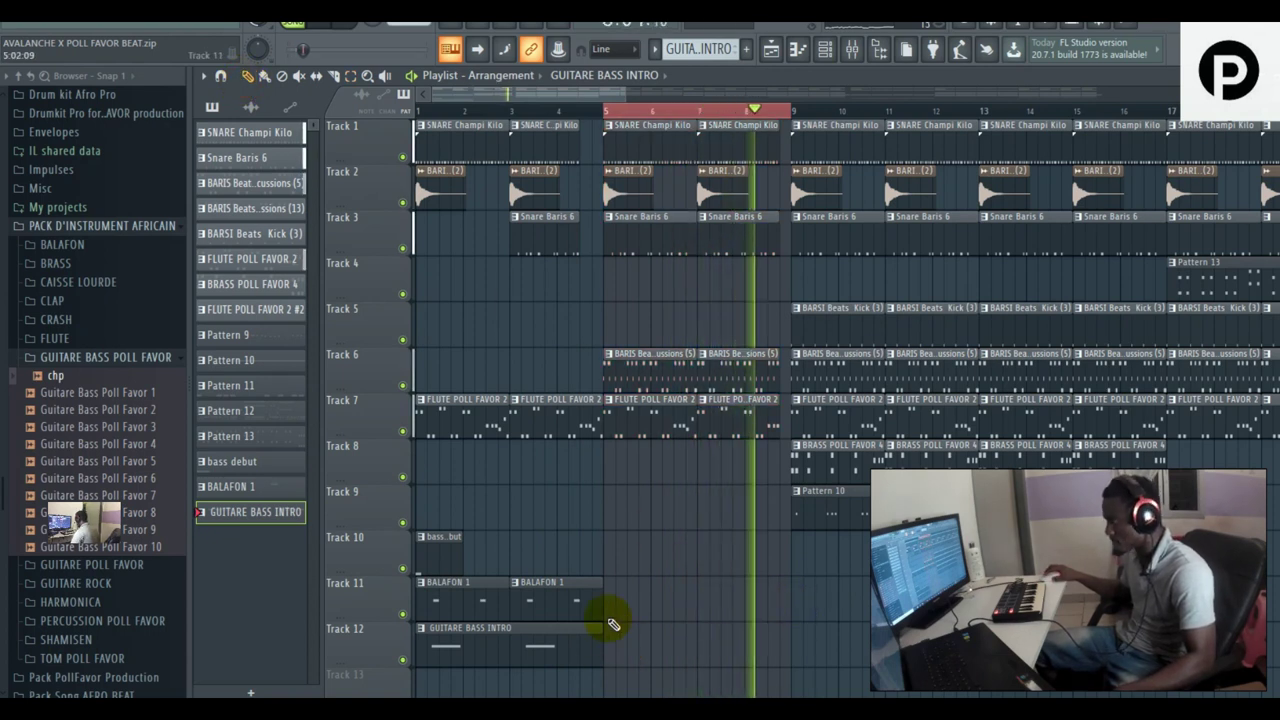
- Place another BALAFON 1 clip on Track 11 starting at bar 5
{"action": "left_click", "coordinate": [672, 410]}
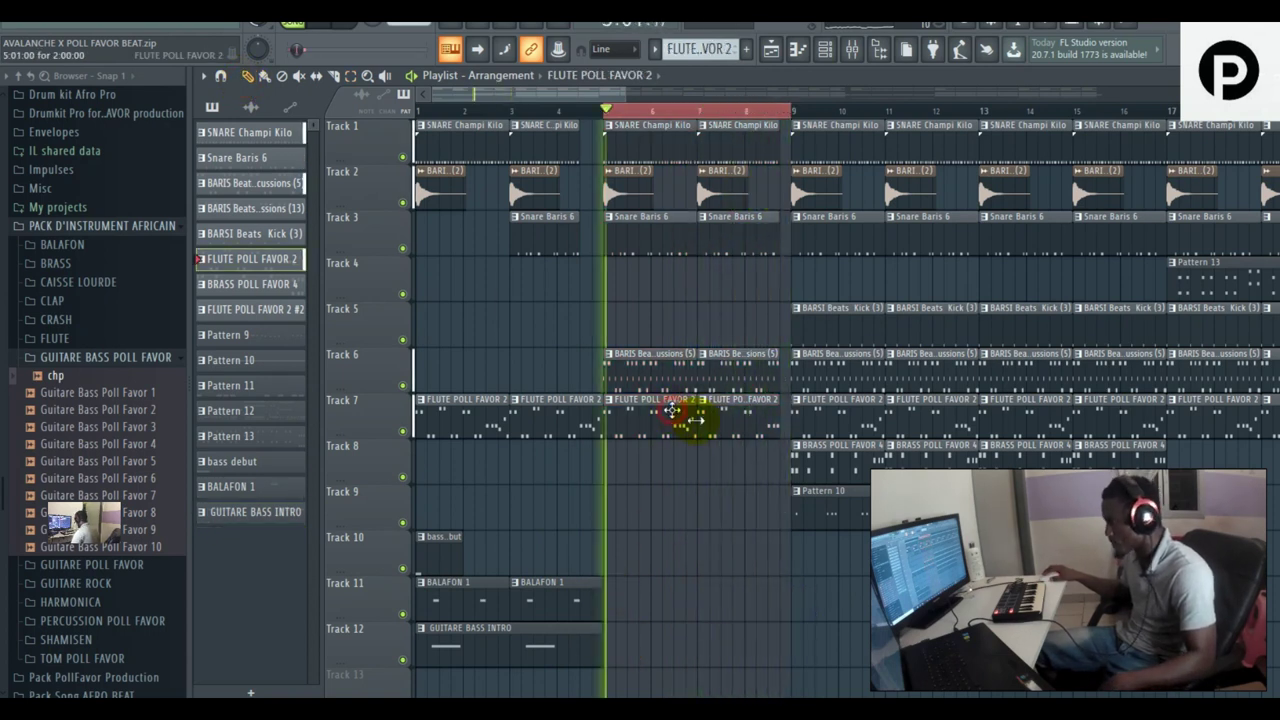
{"action": "left_click", "coordinate": [824, 49]}
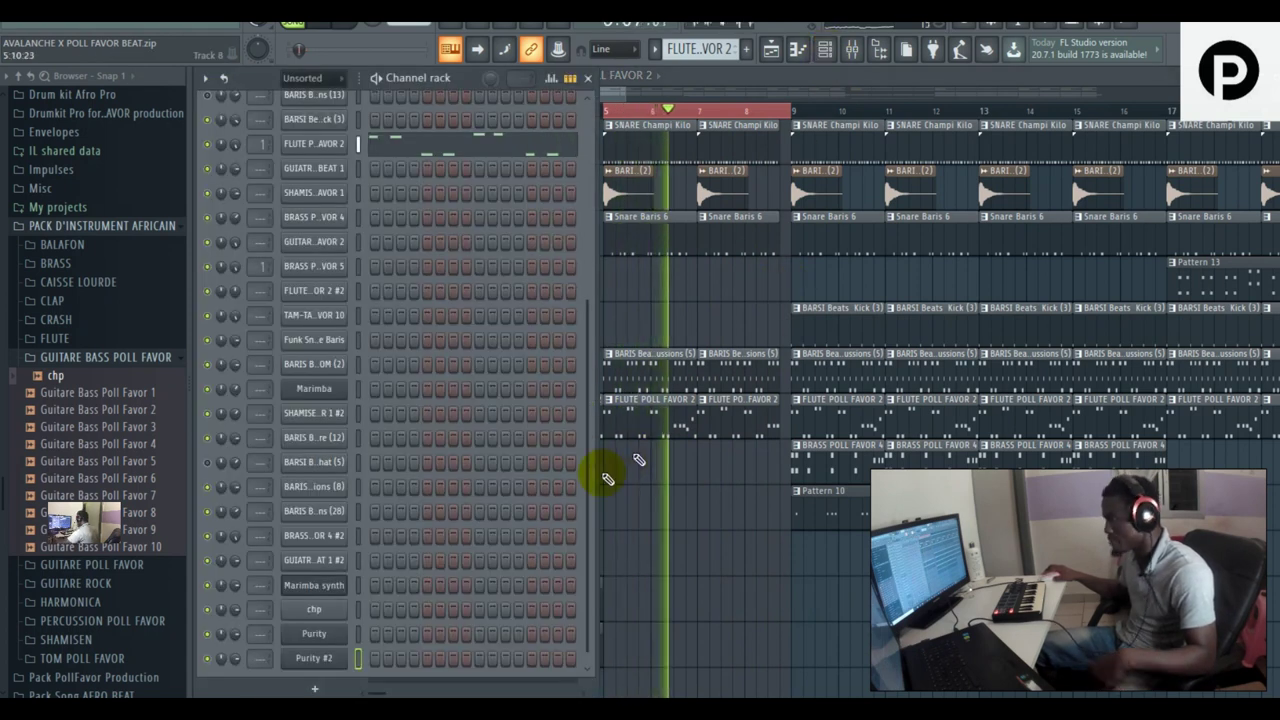
{"action": "right_click", "coordinate": [650, 612]}
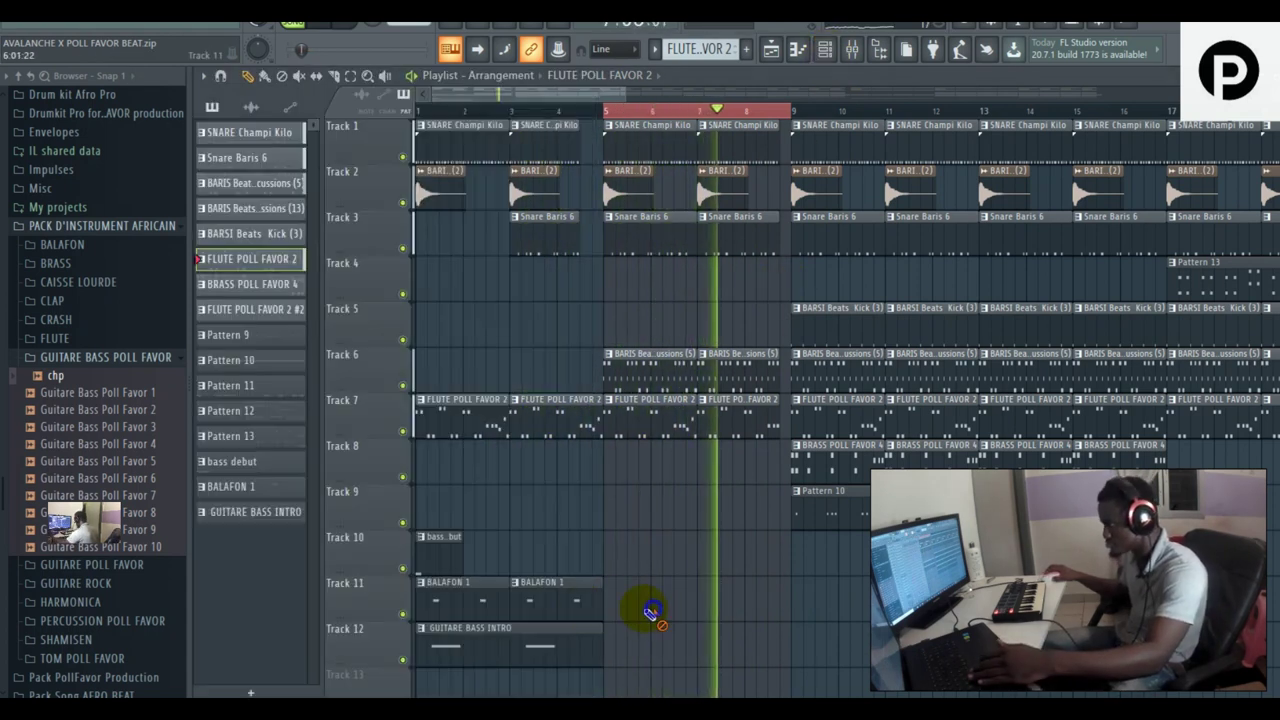
{"action": "left_click", "coordinate": [574, 606]}
{"action": "left_click", "coordinate": [617, 606]}
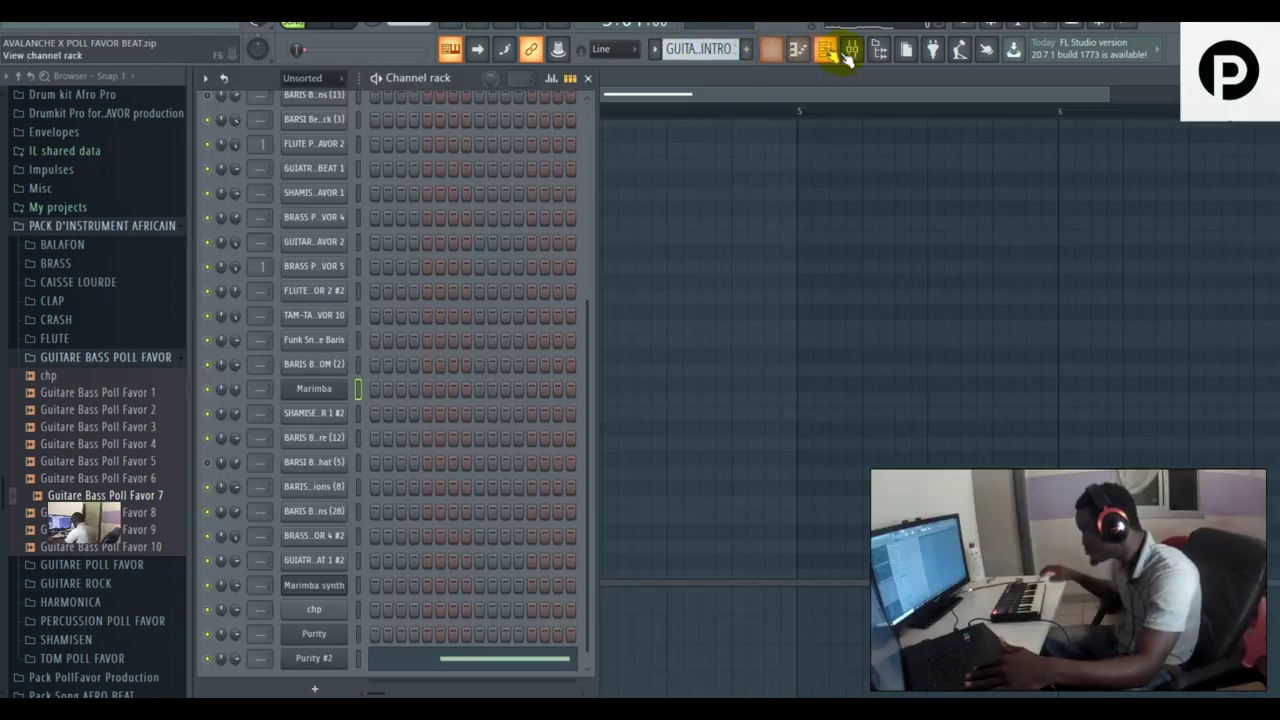
- Route the Marimba channel to mixer insert 2 and load Fruity Parametric EQ 2 in effect slot 2
{"action": "left_click", "coordinate": [850, 52]}
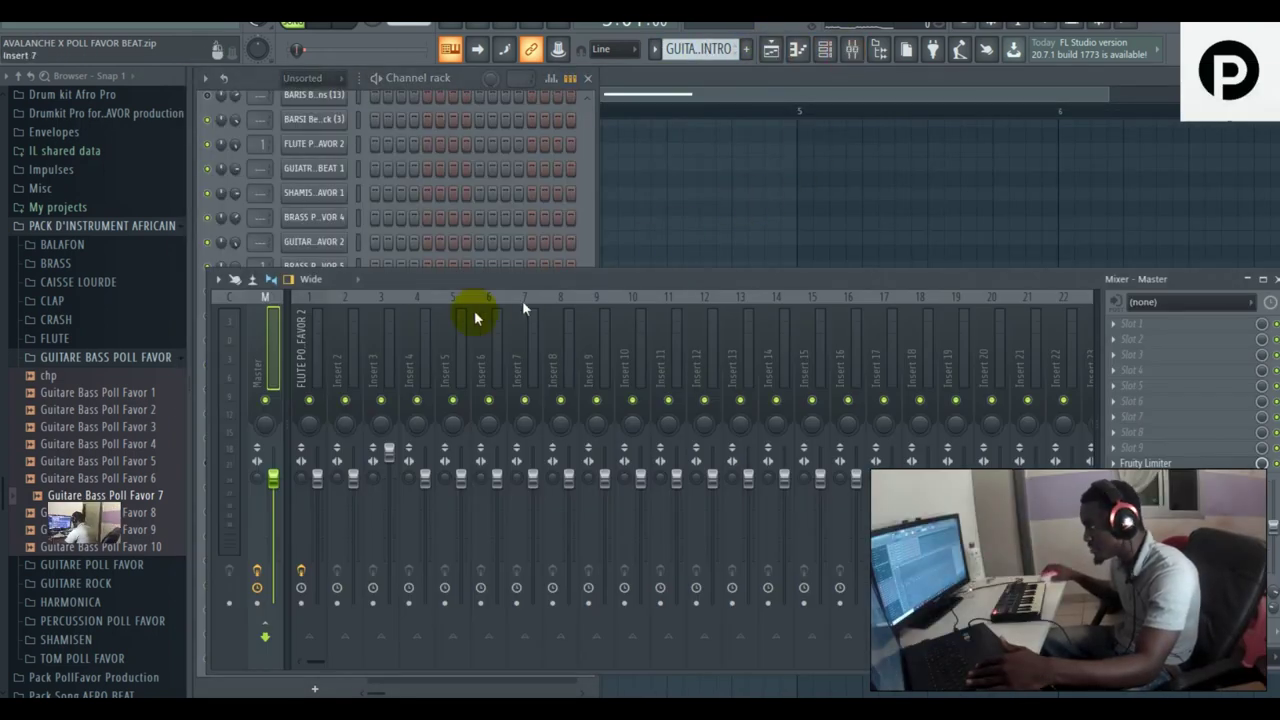
{"action": "right_click", "coordinate": [352, 340]}
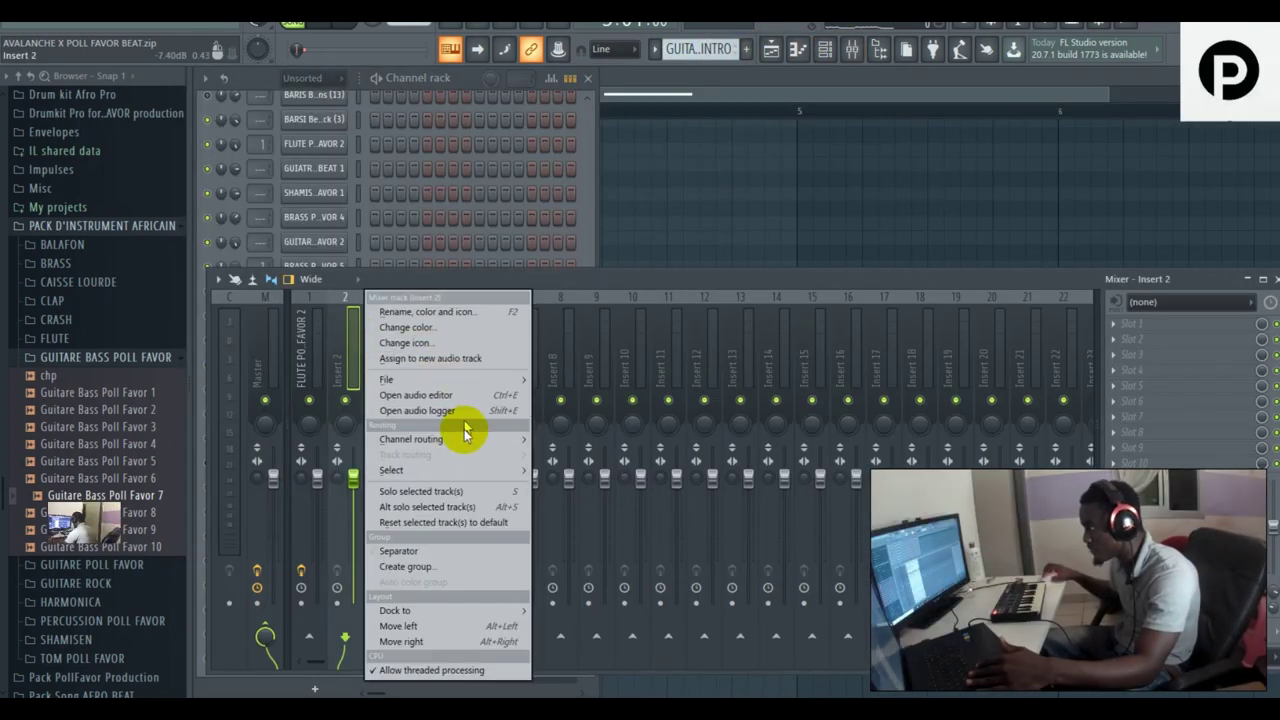
{"action": "mouse_move", "coordinate": [470, 438]}
{"action": "left_click", "coordinate": [576, 440]}
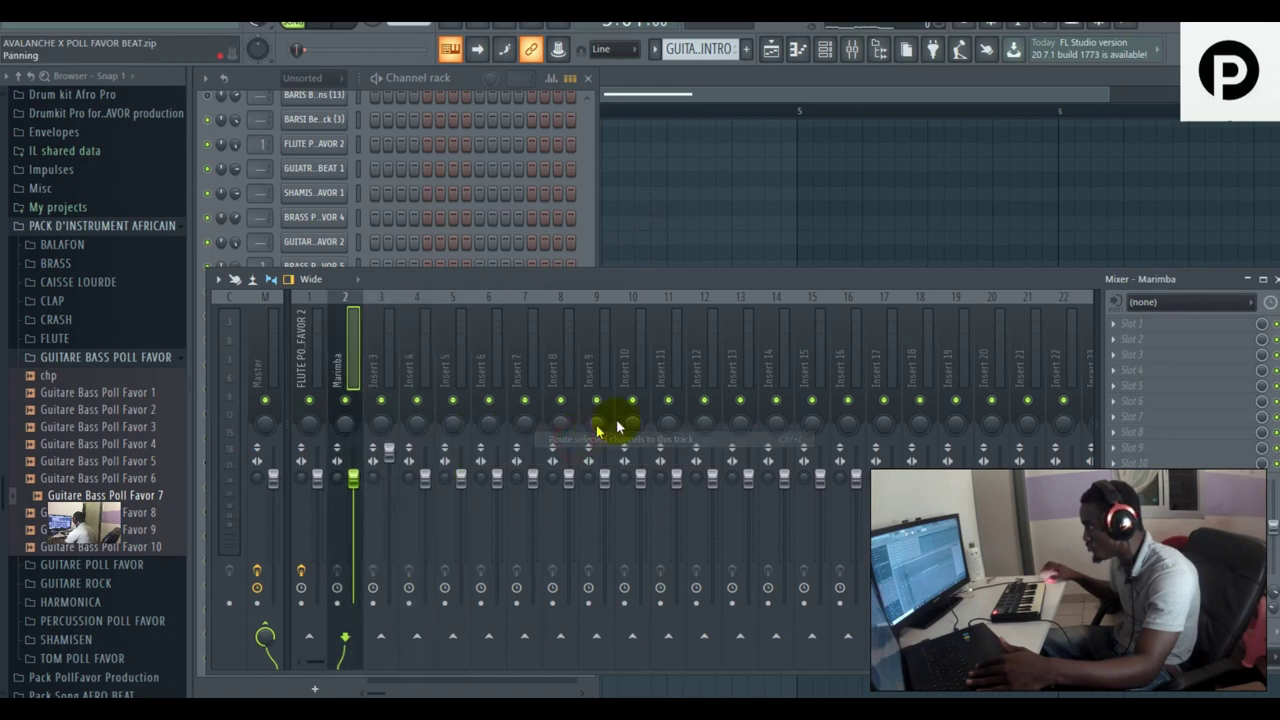
{"action": "left_click", "coordinate": [1122, 336]}
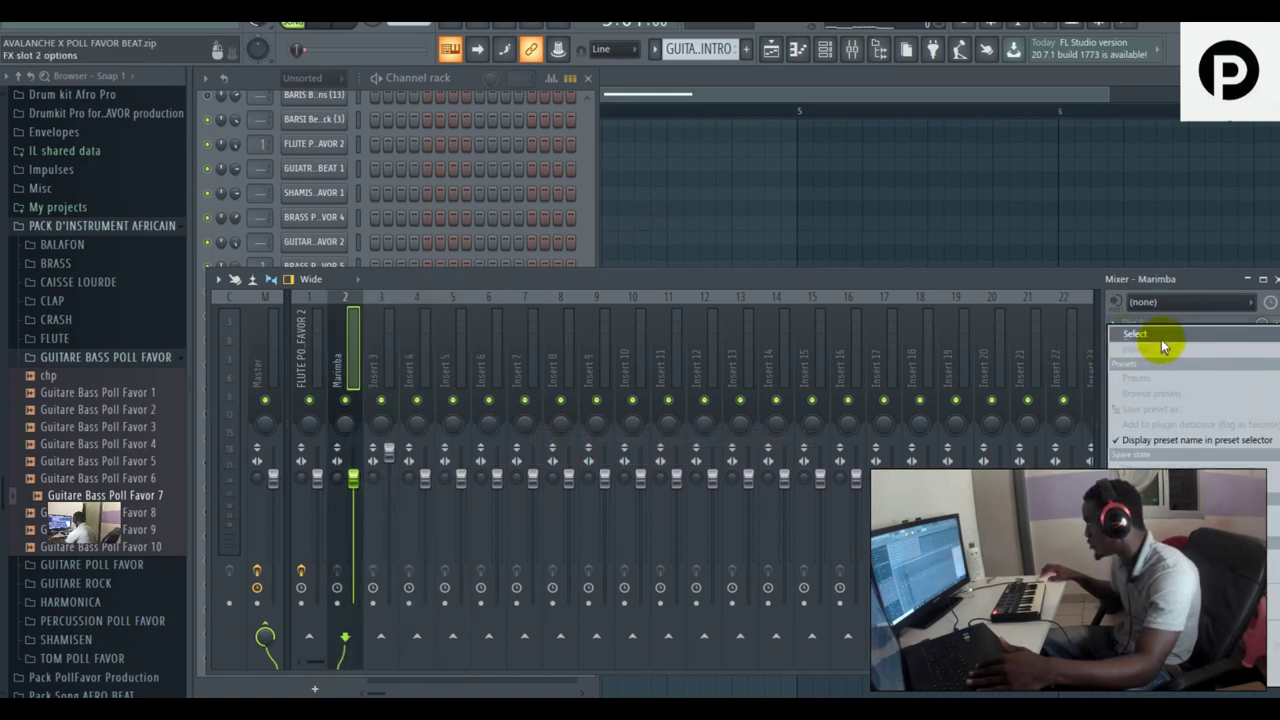
{"action": "mouse_move", "coordinate": [1162, 340]}
{"action": "left_click", "coordinate": [1062, 334]}
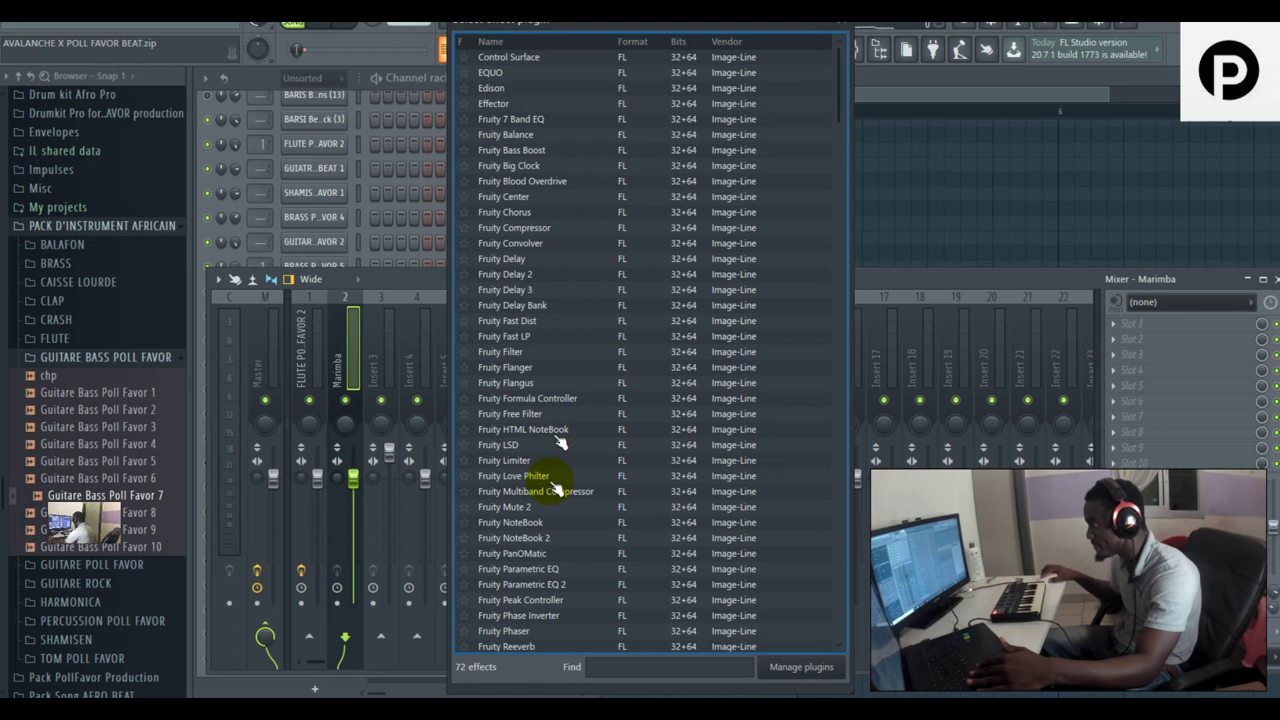
{"action": "double_click", "coordinate": [537, 586]}
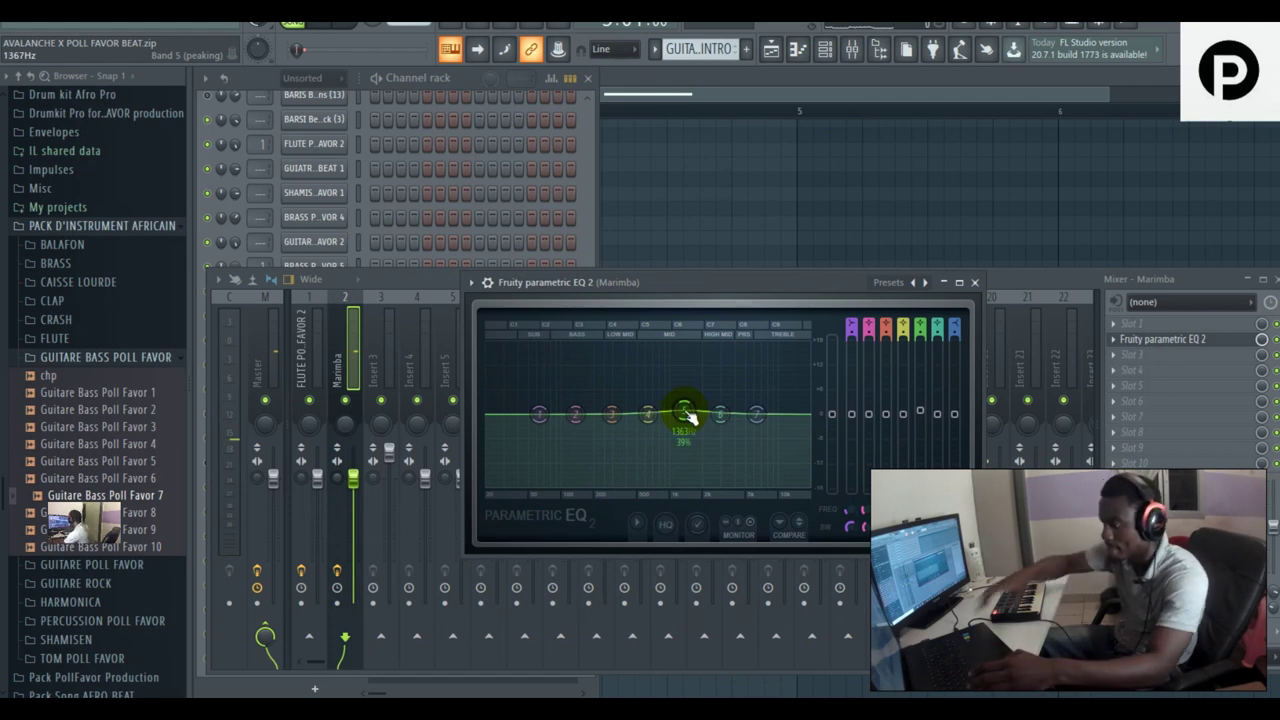
- Boost bands 5, 6 and 7 of the Marimba EQ slightly during playback, keeping band 5 near 1.36 kHz, and close the EQ
{"action": "key", "text": "space"}
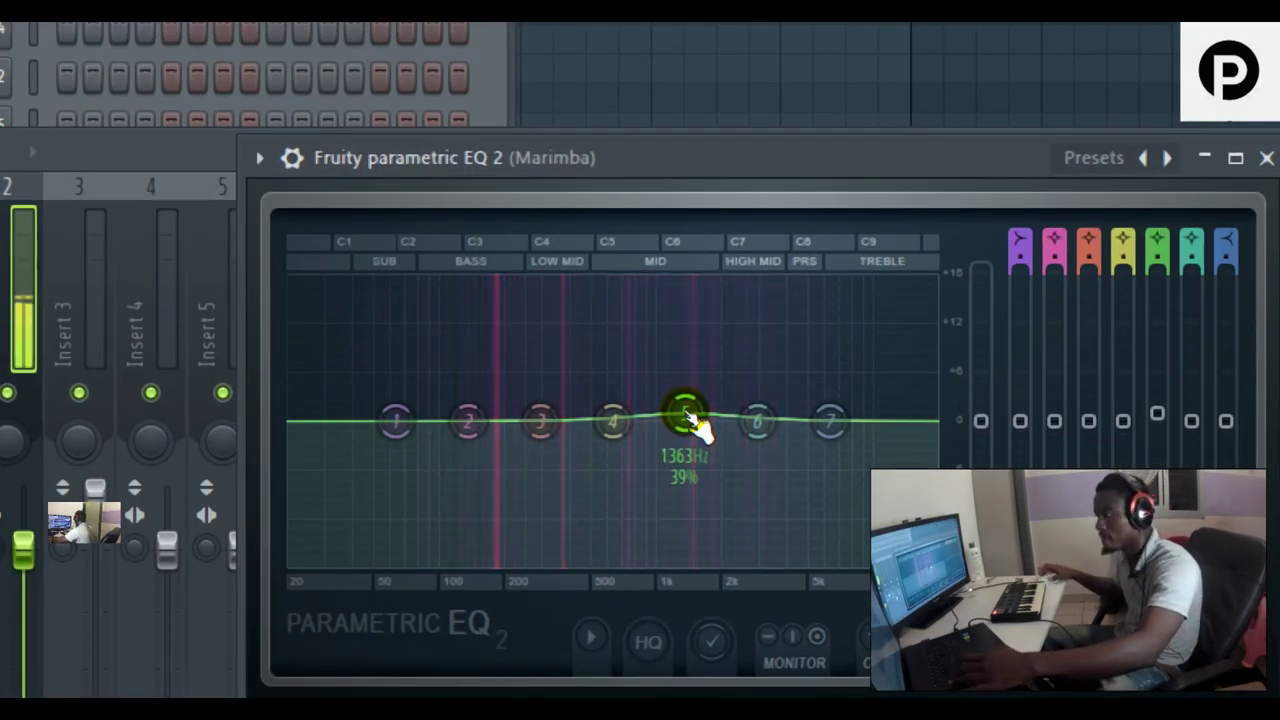
{"action": "left_click_drag", "start_coordinate": [697, 425], "coordinate": [700, 400]}
{"action": "left_click_drag", "start_coordinate": [771, 428], "coordinate": [772, 422]}
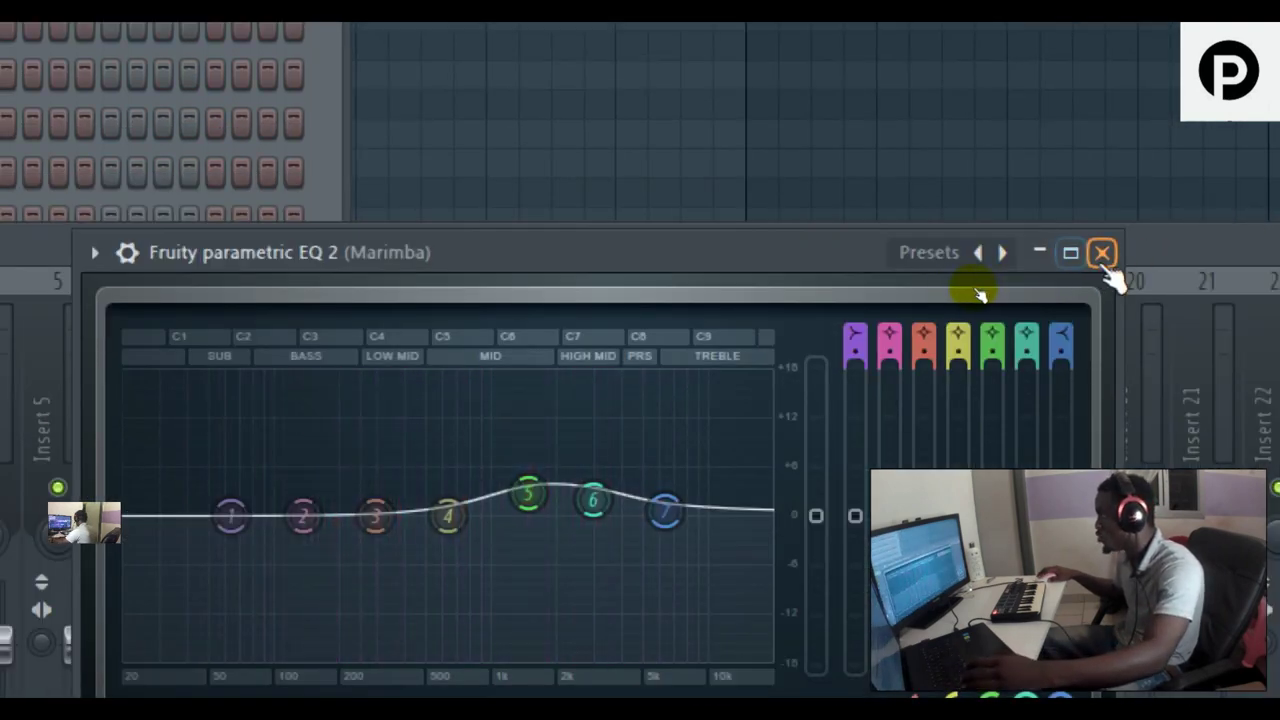
{"action": "left_click", "coordinate": [1102, 253]}
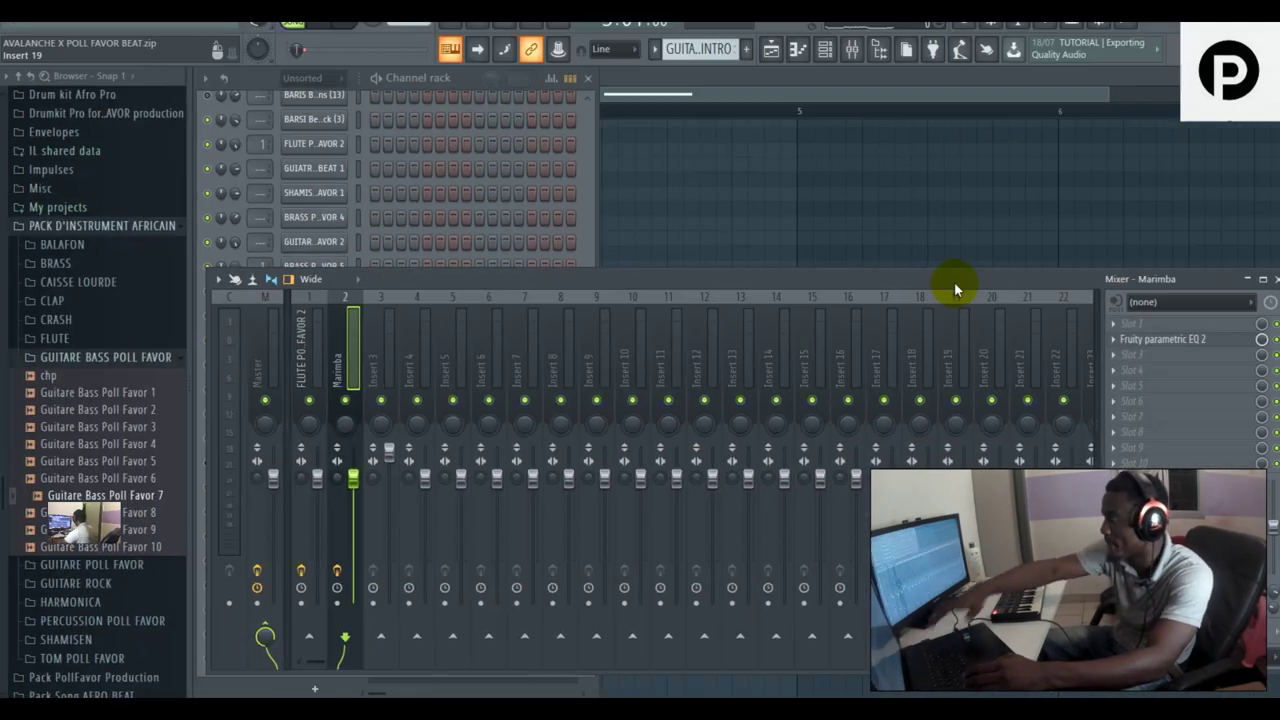
- Load Fruity Reeverb 2 in effect slot 3 of the Marimba mixer track and close its window
{"action": "left_click", "coordinate": [1116, 354]}
{"action": "left_click", "coordinate": [1066, 335]}
{"action": "scroll", "coordinate": [571, 600], "scroll_direction": "down", "scroll_amount": 3}
{"action": "double_click", "coordinate": [536, 584]}
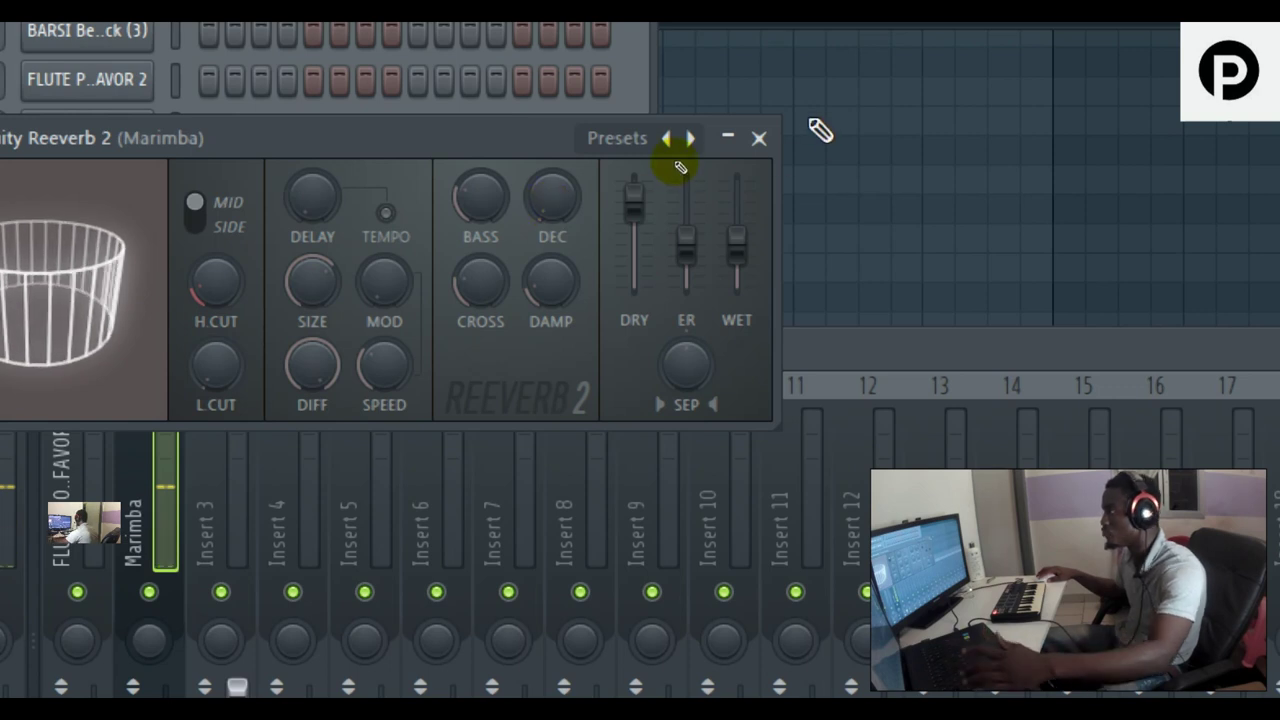
{"action": "left_click", "coordinate": [760, 138]}
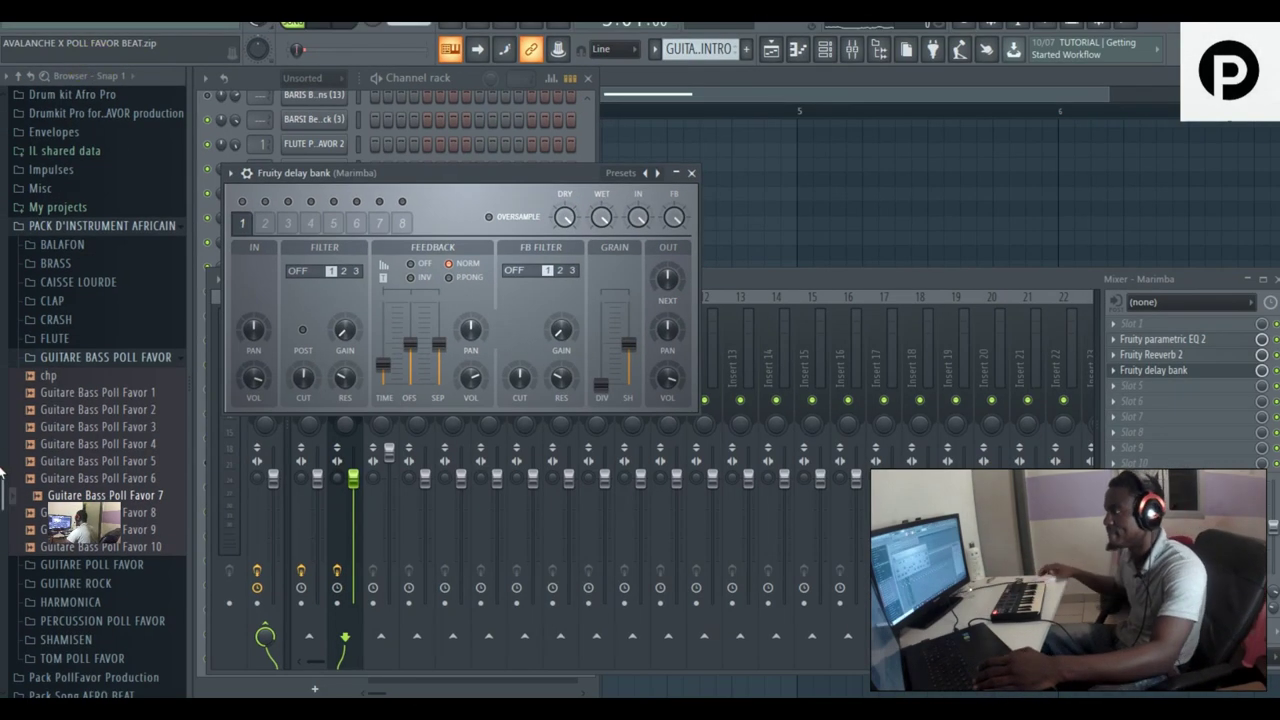
- Close the Marimba's Fruity delay bank and create a MARIMBA pattern, placing its clip on Track 13 from bar 5
{"action": "left_click", "coordinate": [691, 174]}
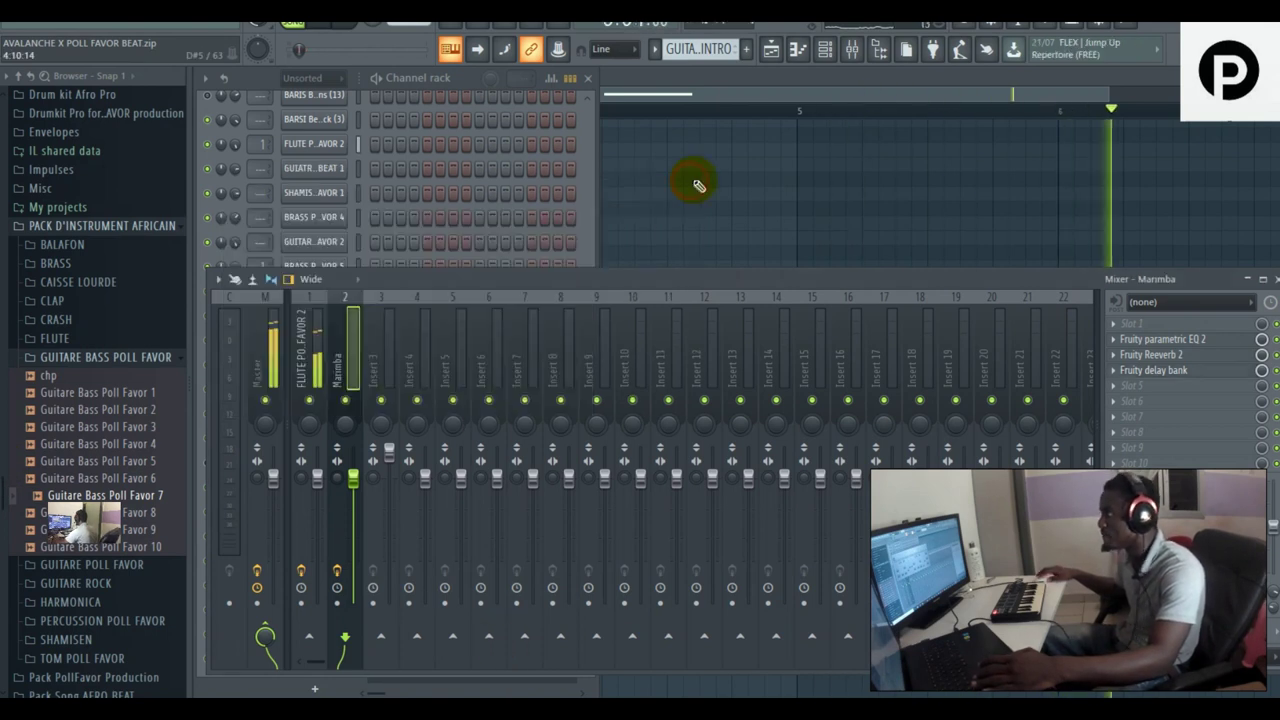
{"action": "left_click", "coordinate": [770, 52]}
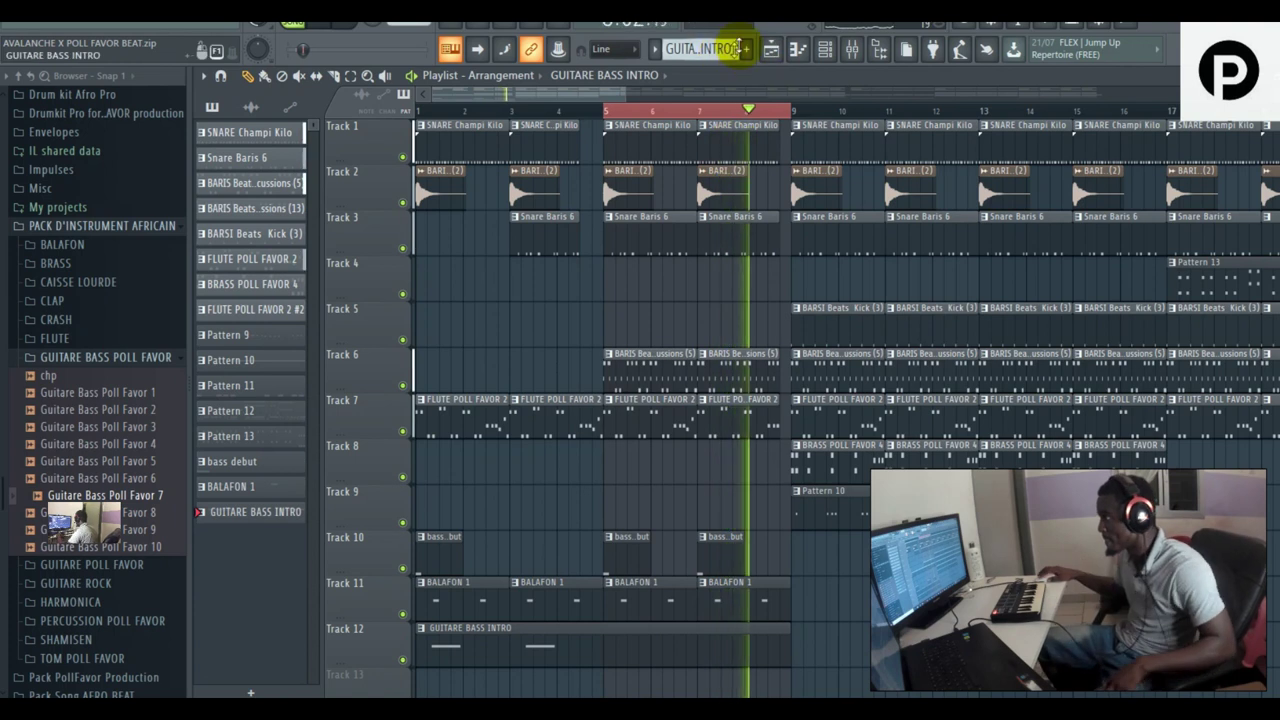
{"action": "left_click", "coordinate": [744, 49]}
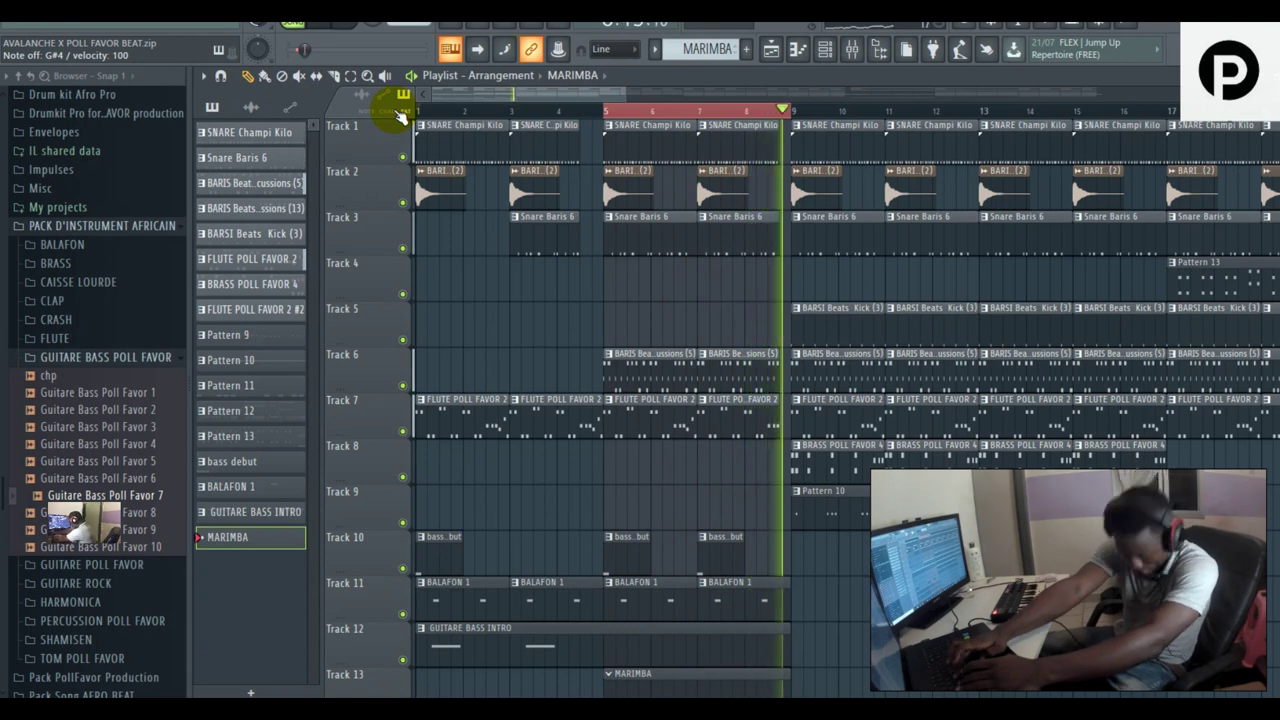
- Rehearse from bar 5, set recording to Everything, and record a live Marimba melody into the MARIMBA pattern
{"action": "key", "text": "space"}
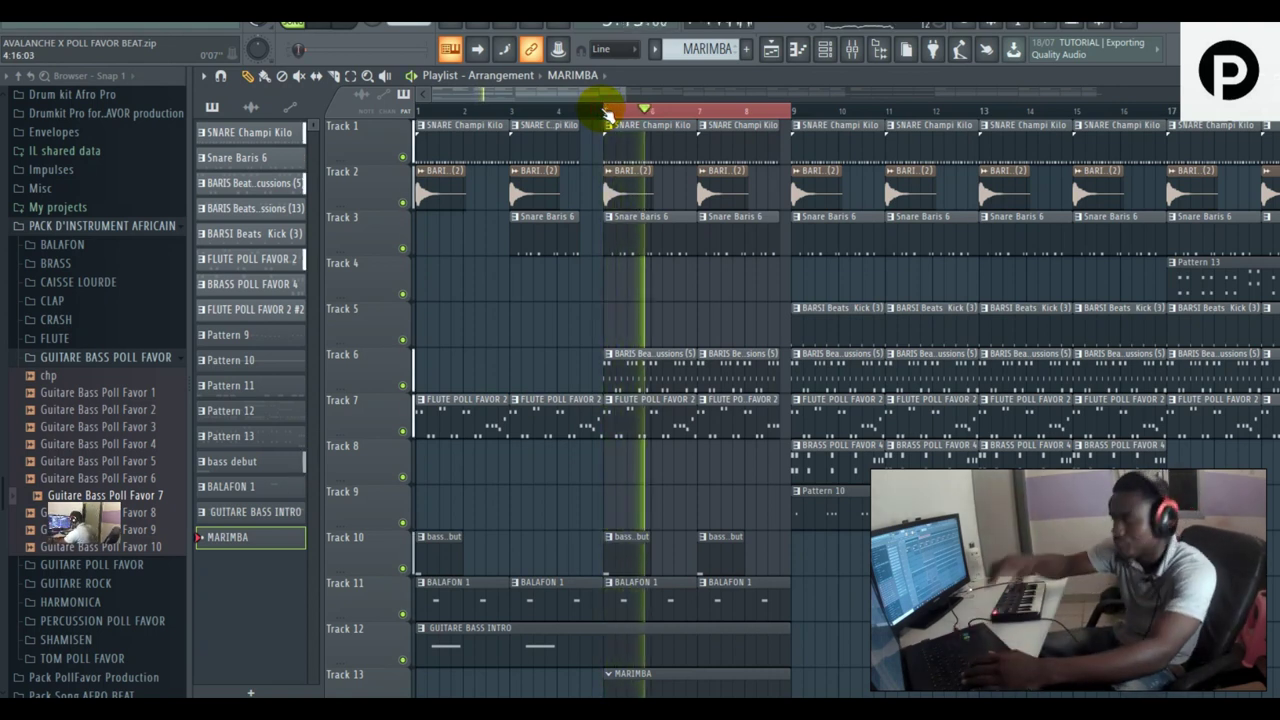
{"action": "key", "text": "space"}
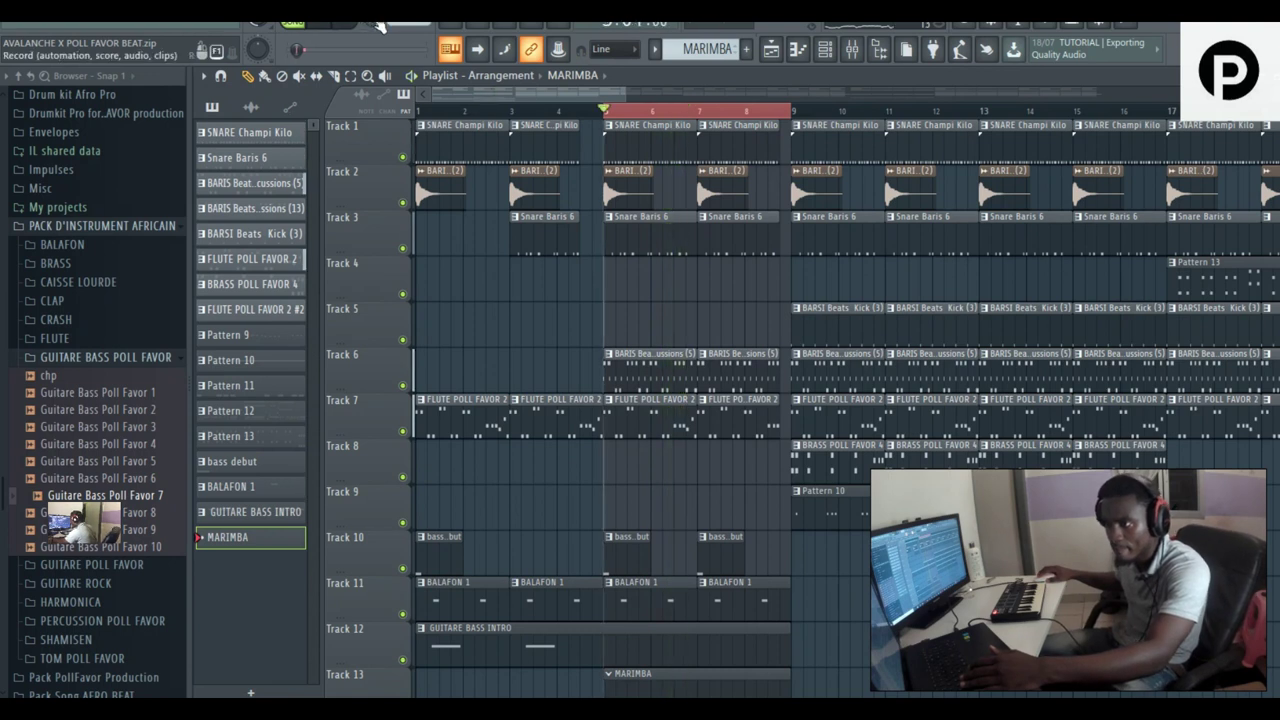
{"action": "left_click", "coordinate": [373, 24]}
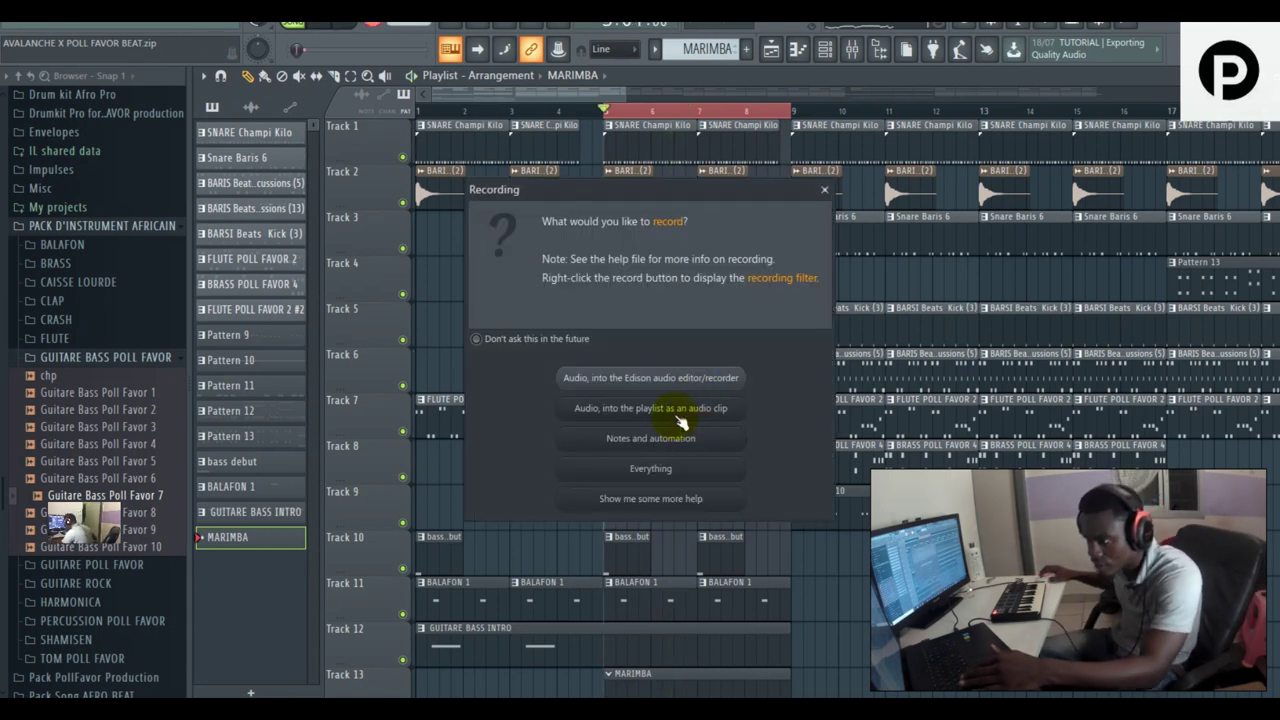
{"action": "left_click", "coordinate": [651, 468]}
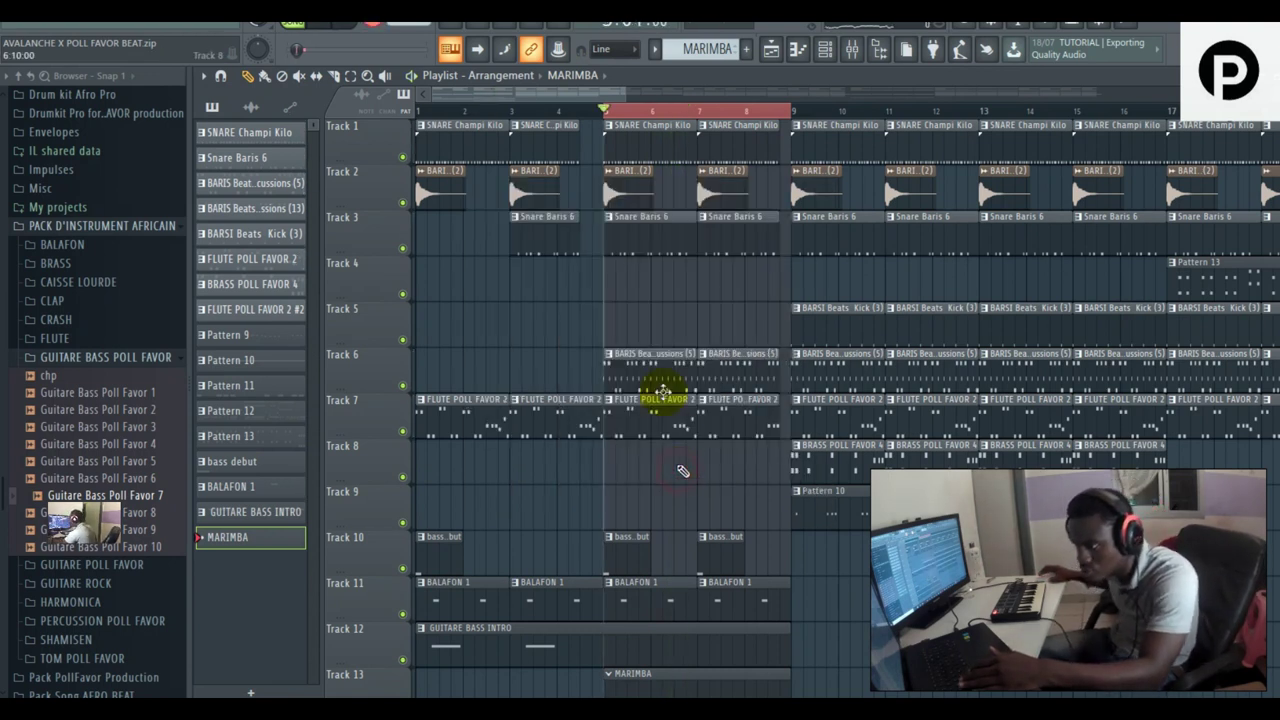
{"action": "key", "text": "space"}
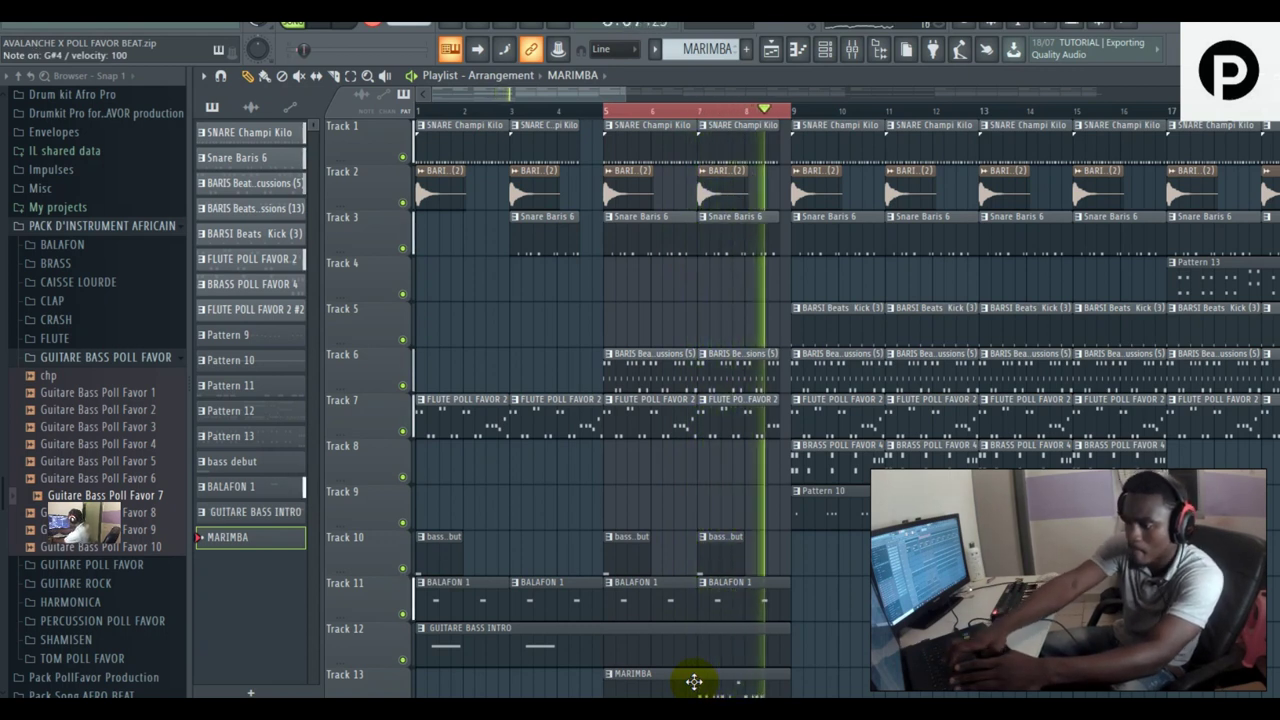
- In the MARIMBA clip's piano roll, raise the fifth G#4 note in bar 3 to B4 and delete all bar 4 notes
{"action": "double_click", "coordinate": [695, 684]}
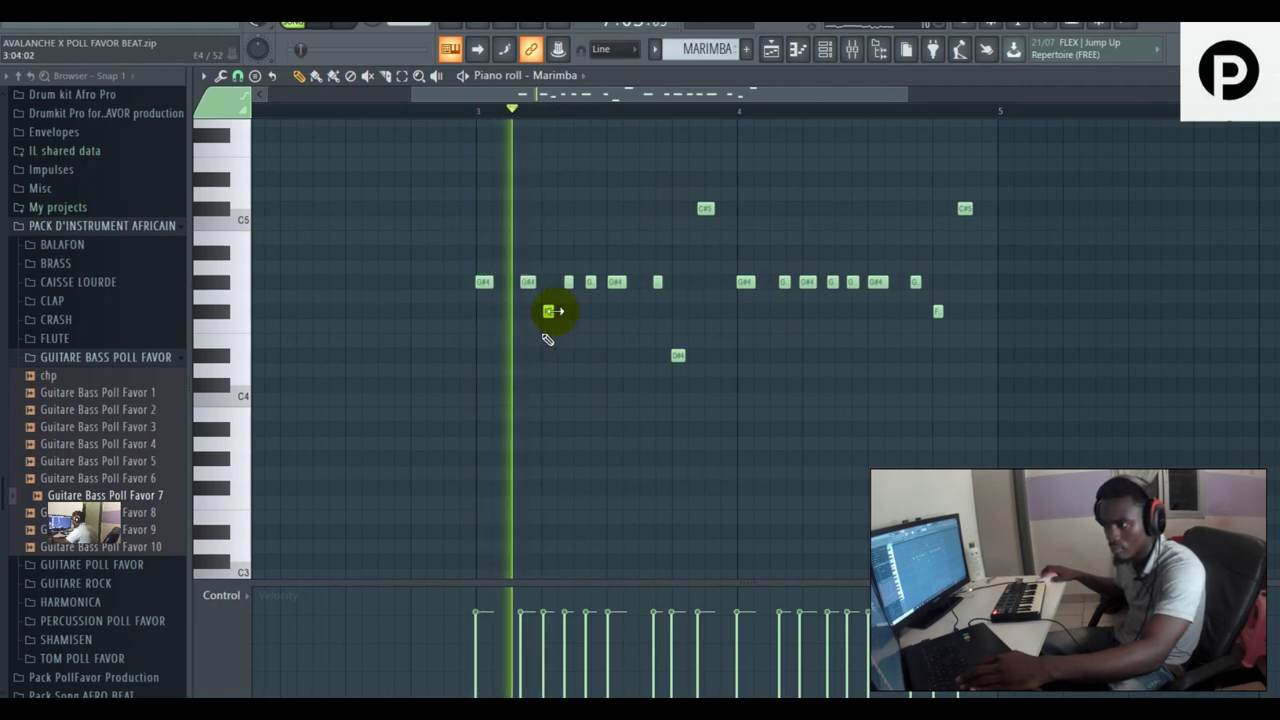
{"action": "left_click_drag", "start_coordinate": [618, 281], "coordinate": [616, 238]}
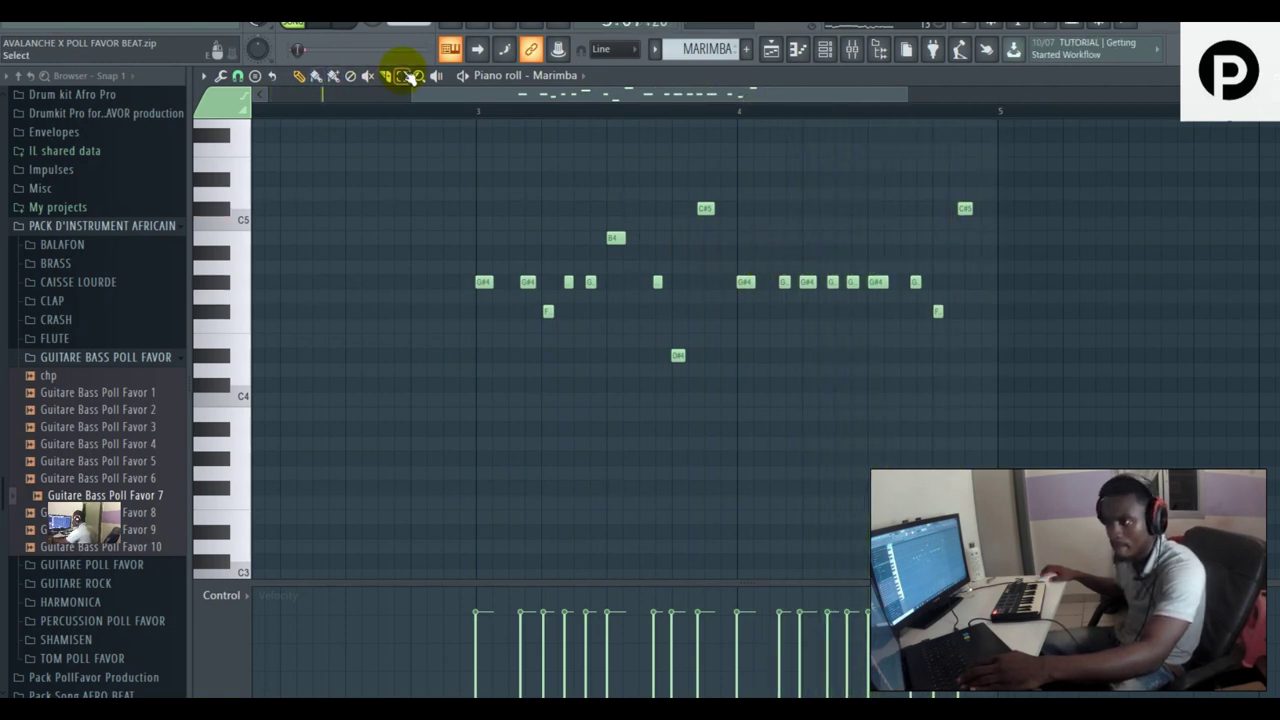
{"action": "left_click_drag", "start_coordinate": [749, 216], "coordinate": [749, 165]}
{"action": "key", "text": "Delete"}
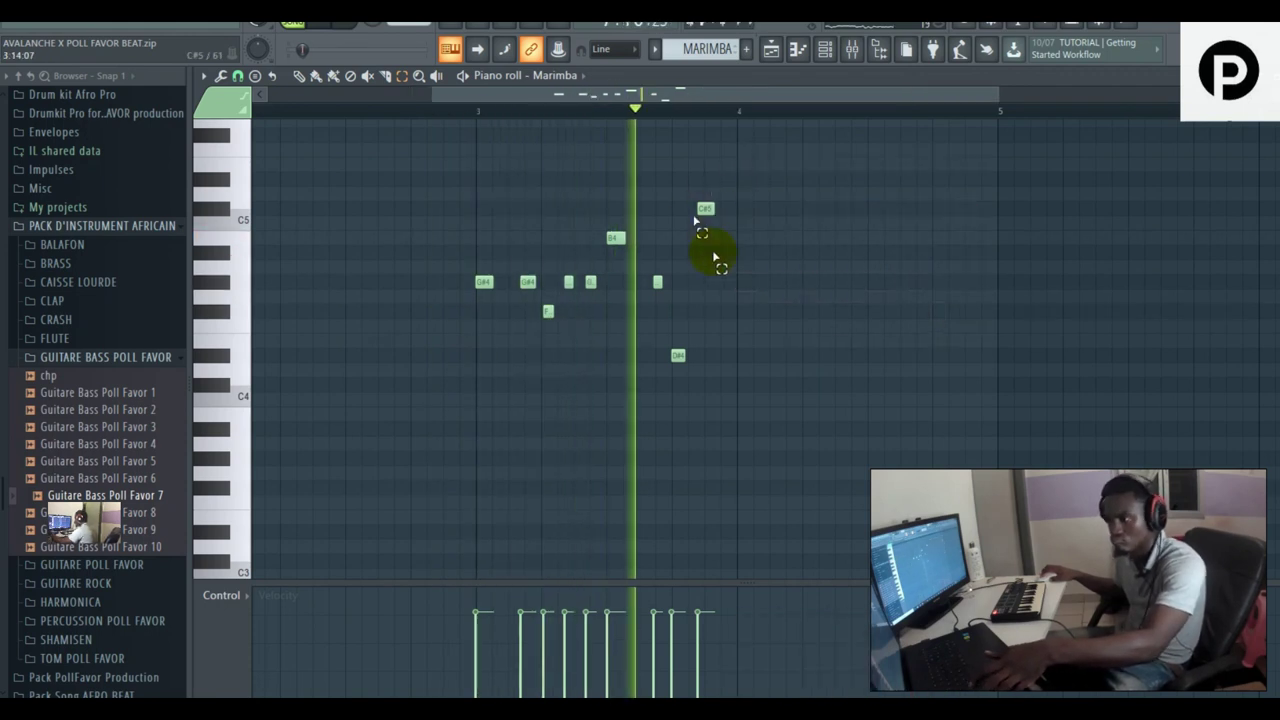
- Duplicate the bar 3 Marimba notes and shift the copy to start exactly at bar 4
{"action": "left_click_drag", "start_coordinate": [730, 376], "coordinate": [486, 207]}
{"action": "key", "text": "ctrl+b"}
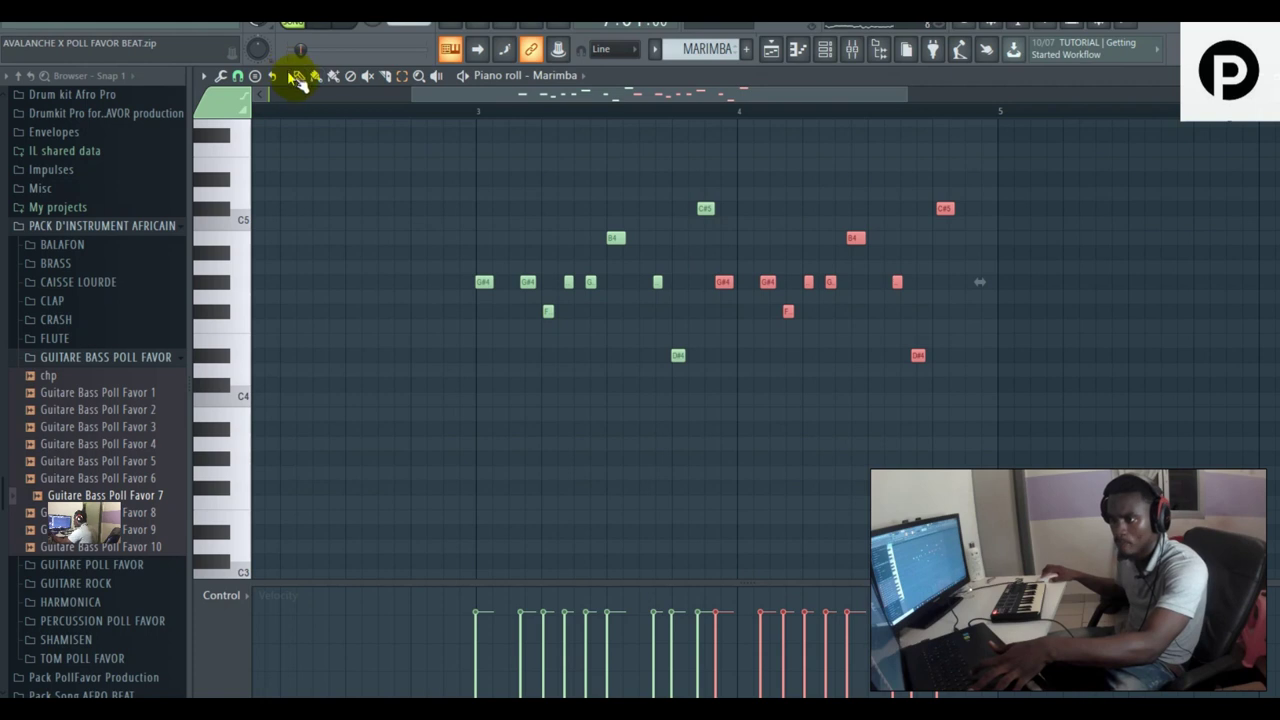
{"action": "left_click_drag", "start_coordinate": [733, 283], "coordinate": [745, 282]}
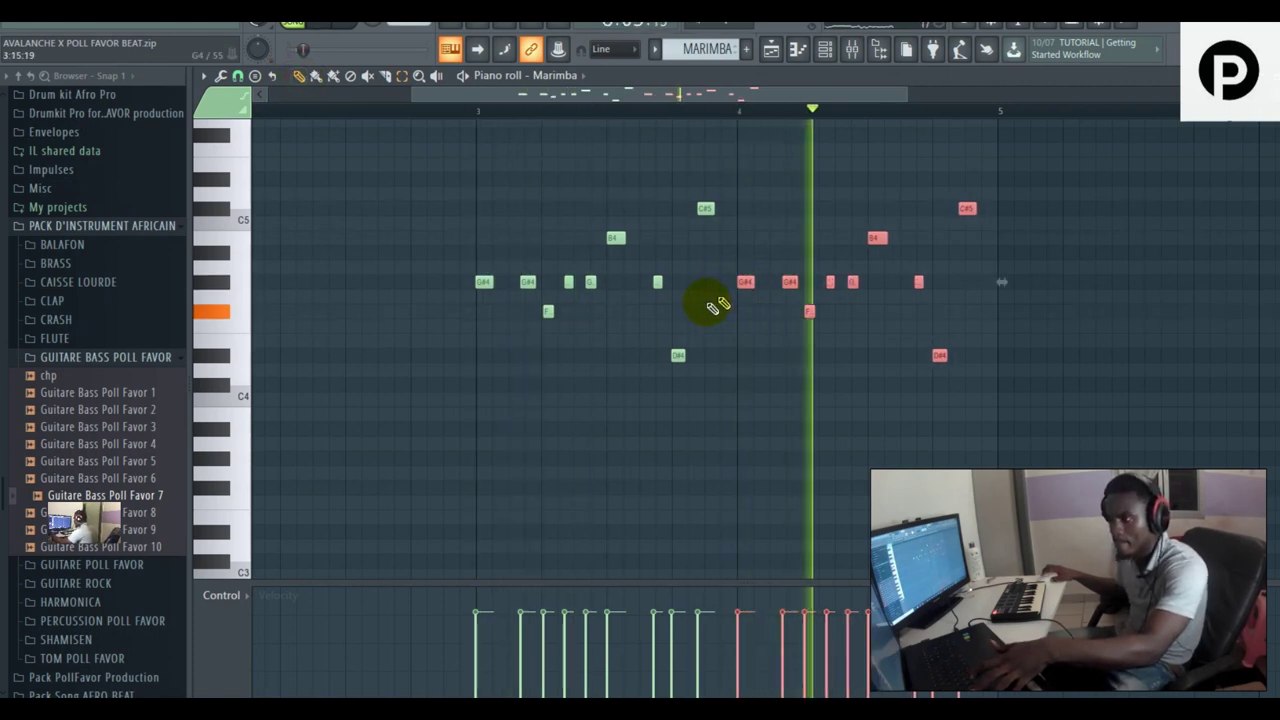
- Copy the two-bar Marimba phrase from bars 3 and 4 into bars 1 and 2 and play it back
{"action": "left_click", "coordinate": [706, 300], "text": "ctrl"}
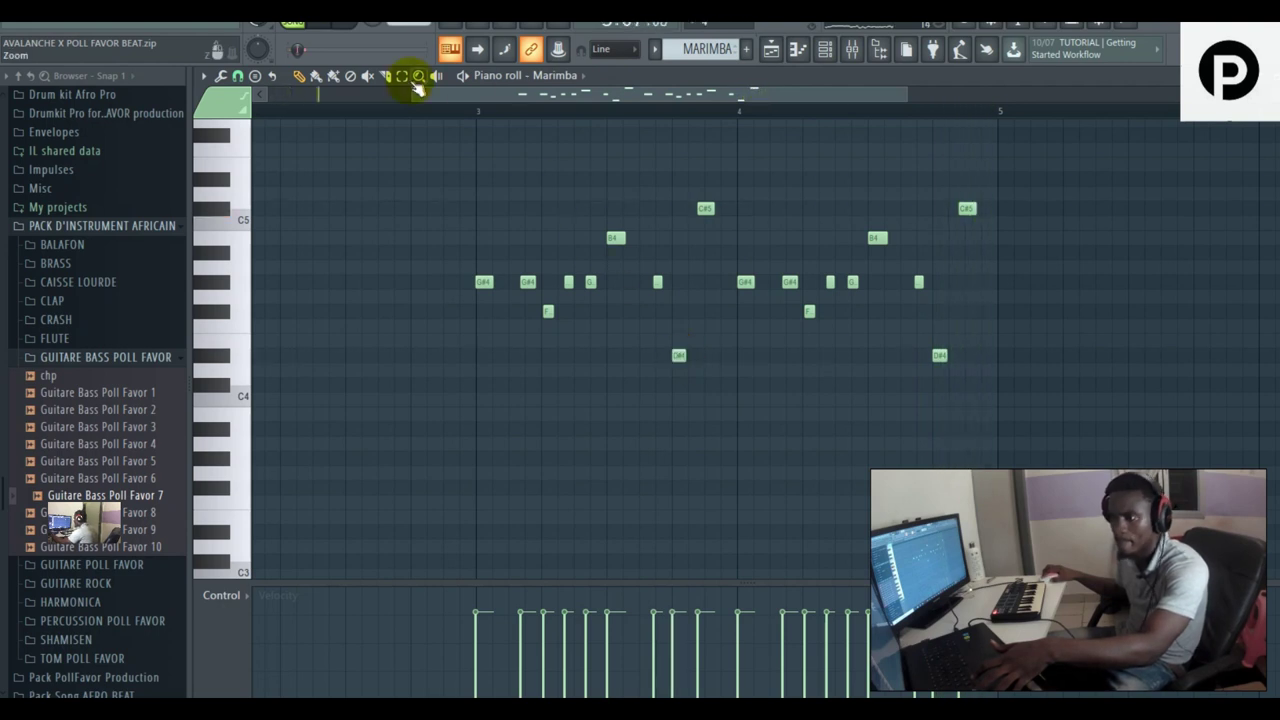
{"action": "left_click_drag", "start_coordinate": [423, 143], "coordinate": [980, 405]}
{"action": "key", "text": "space"}
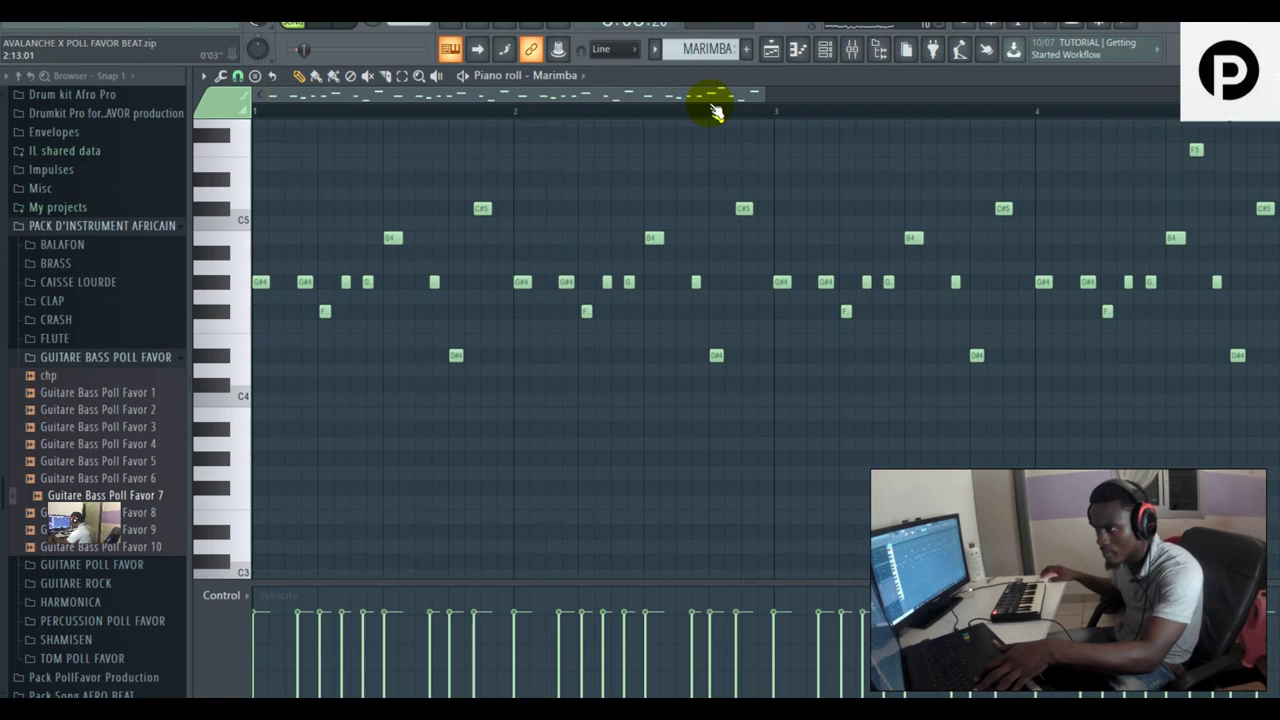
- Lower the F5 note in bar 4 to E5, raise that bar's B4 note to C#5, and return to the playlist after playback
{"action": "left_click_drag", "start_coordinate": [714, 100], "coordinate": [865, 108]}
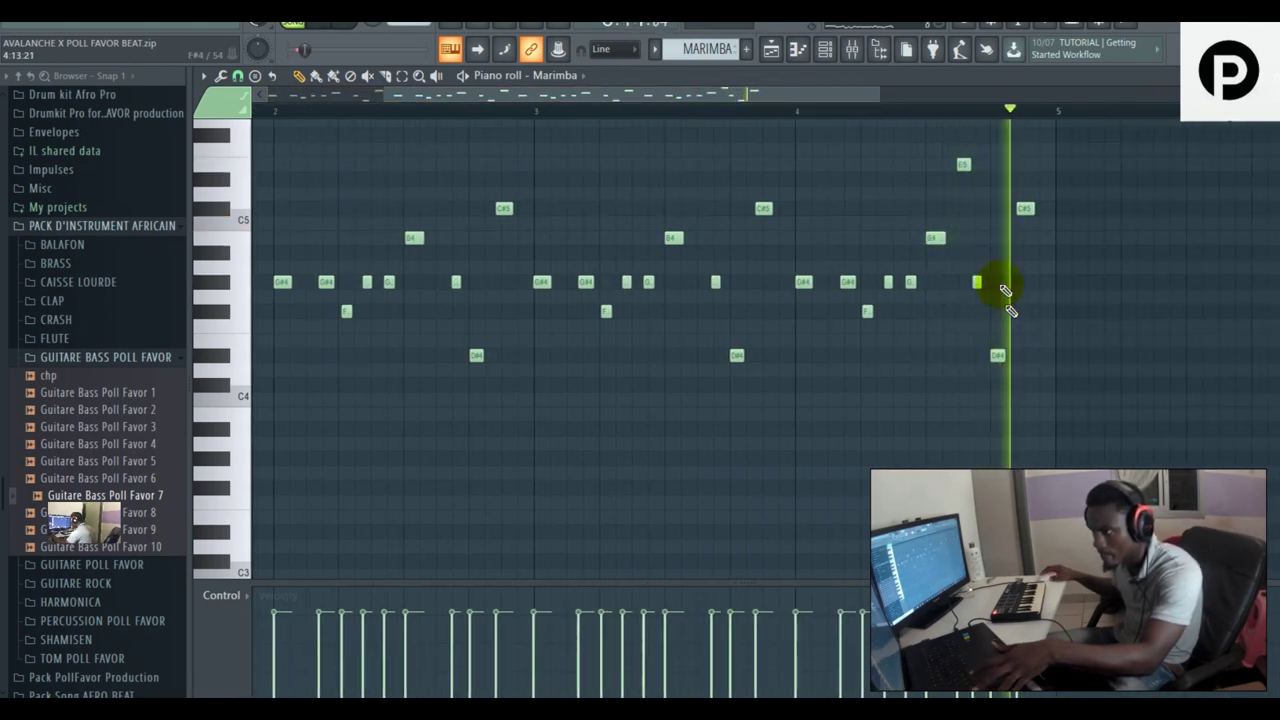
{"action": "left_click_drag", "start_coordinate": [934, 230], "coordinate": [934, 206]}
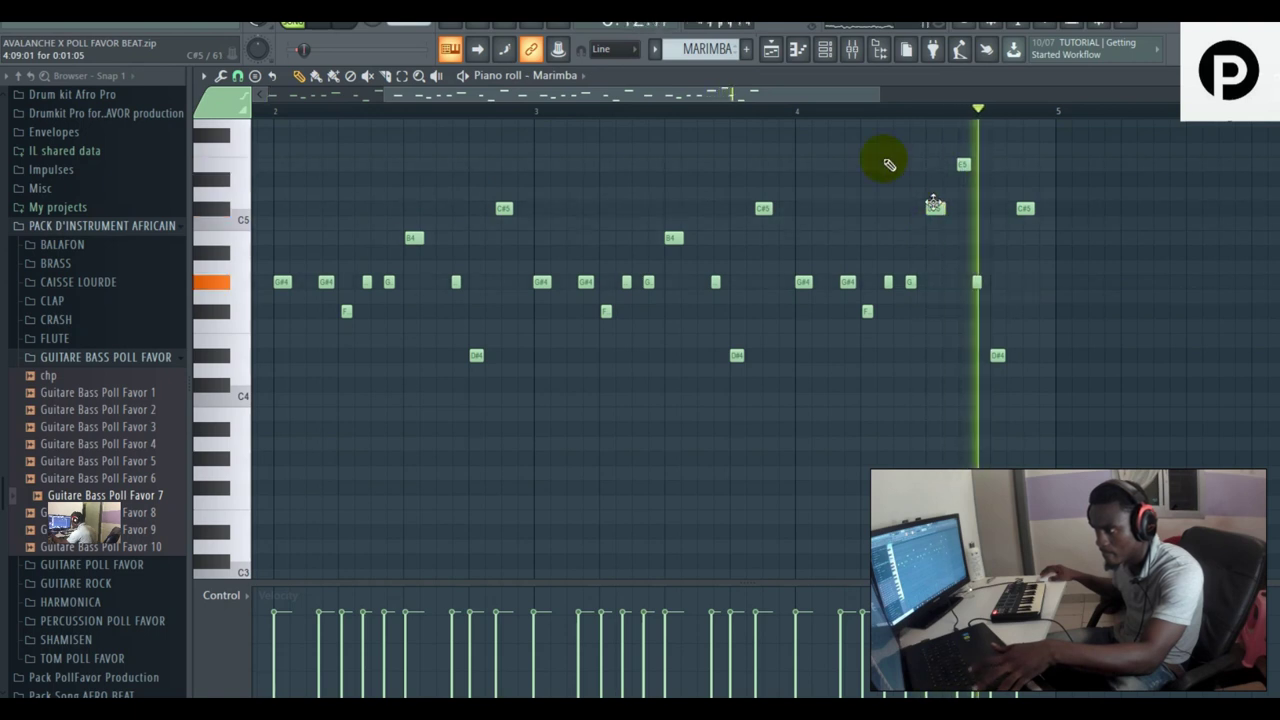
{"action": "left_click", "coordinate": [810, 112]}
{"action": "key", "text": "space"}
{"action": "left_click", "coordinate": [773, 52]}
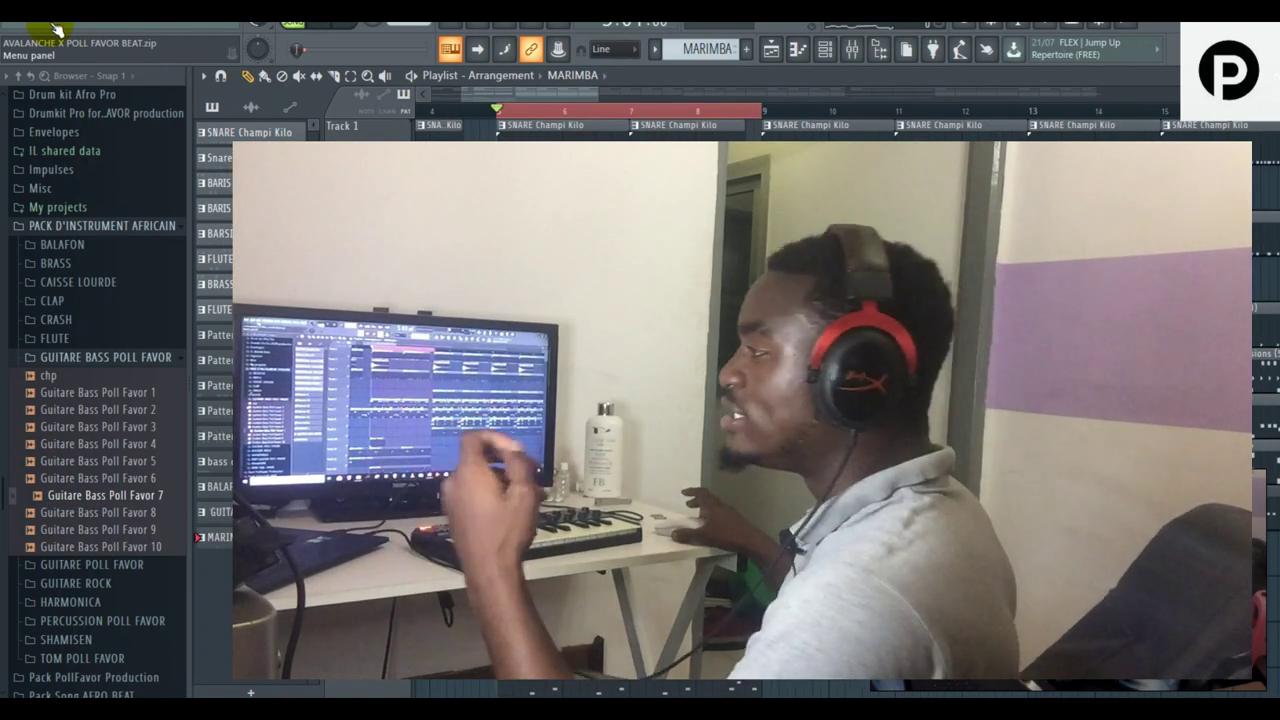
- Open the full plugin list for adding another instrument channel
{"action": "left_click", "coordinate": [62, 28]}
{"action": "left_click", "coordinate": [80, 56]}
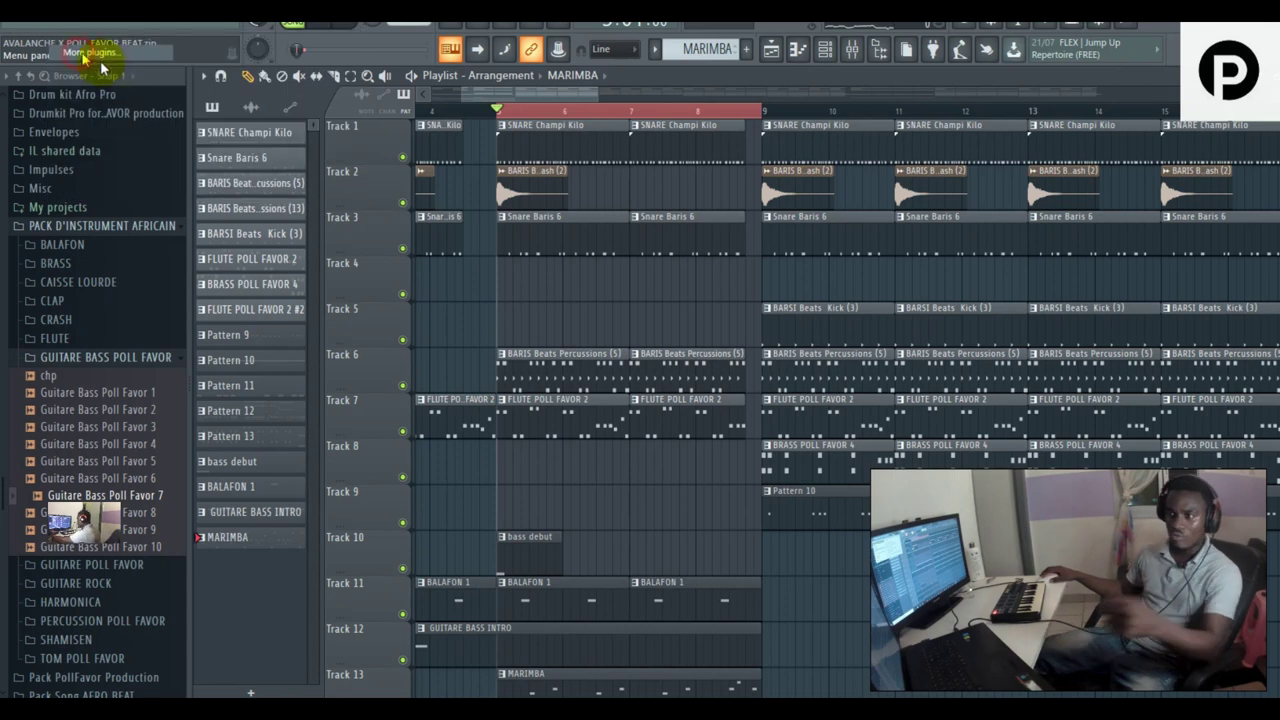
{"action": "scroll", "coordinate": [568, 468], "scroll_direction": "down", "scroll_amount": 5}
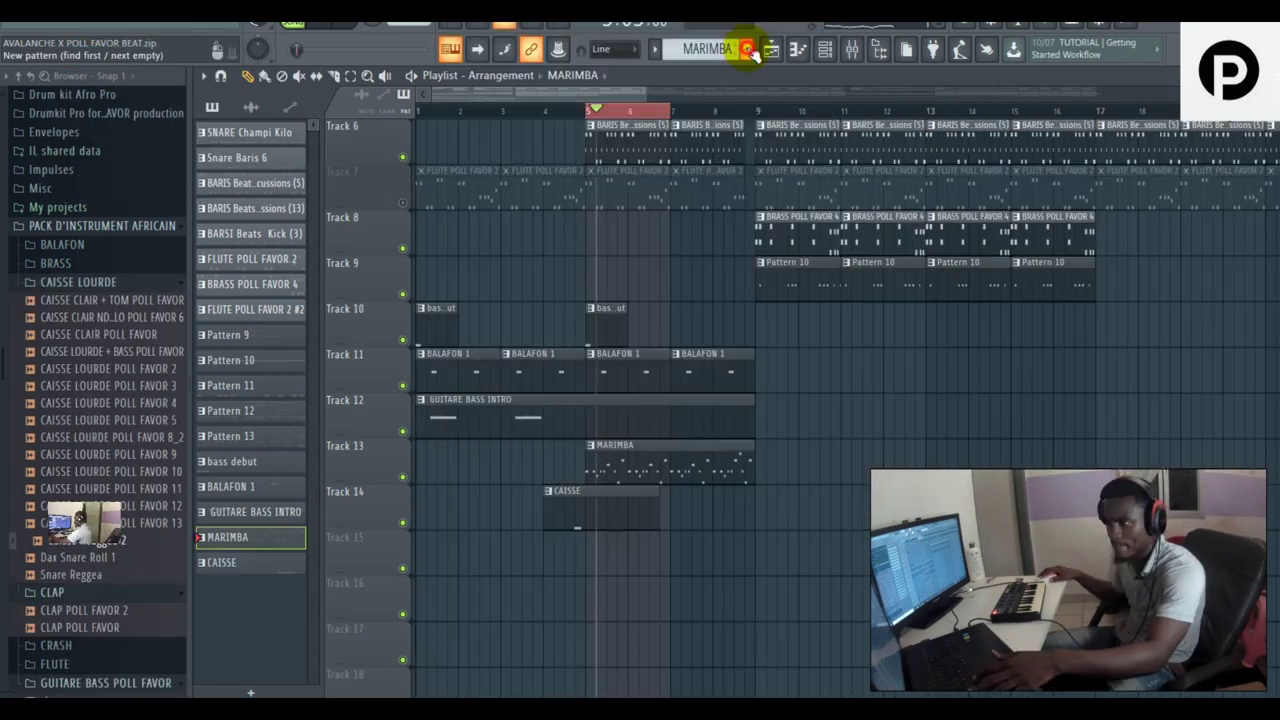
- Create a LEAD pattern of G#3 and D#4 notes on Purity #3 and place its two-bar clip on Track 15 at bar 5
{"action": "left_click", "coordinate": [748, 50]}
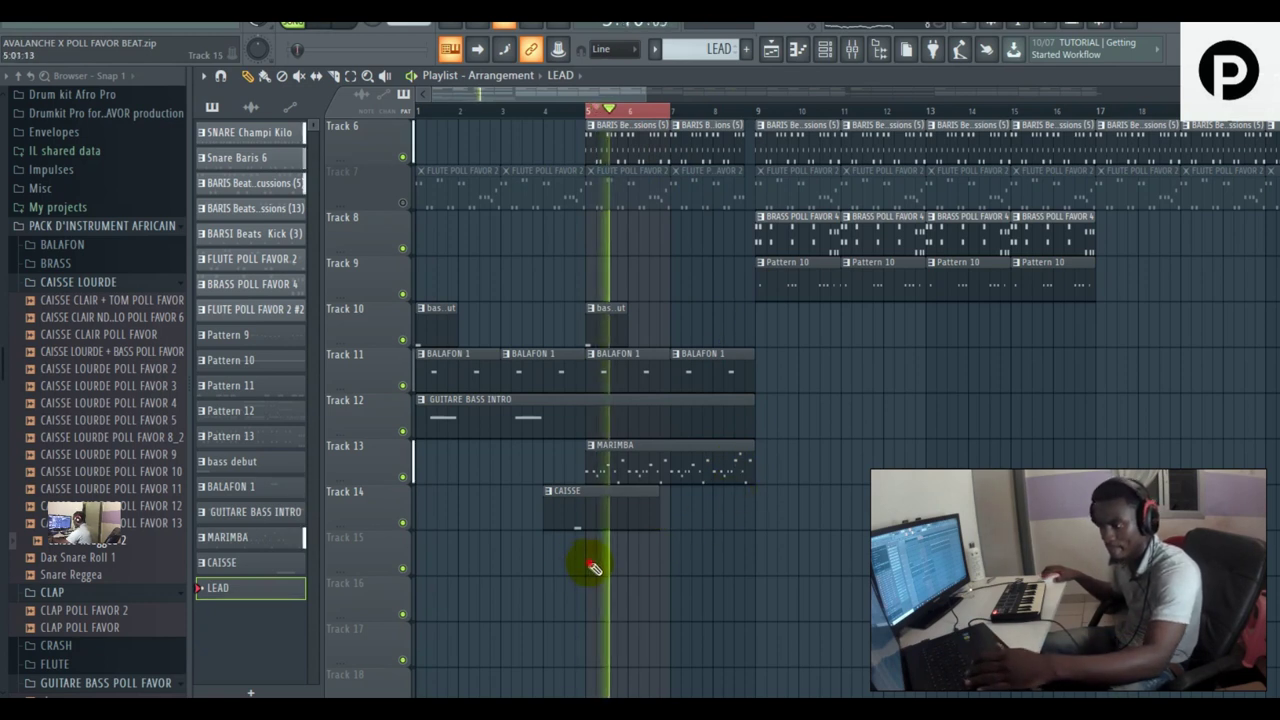
{"action": "left_click", "coordinate": [803, 52]}
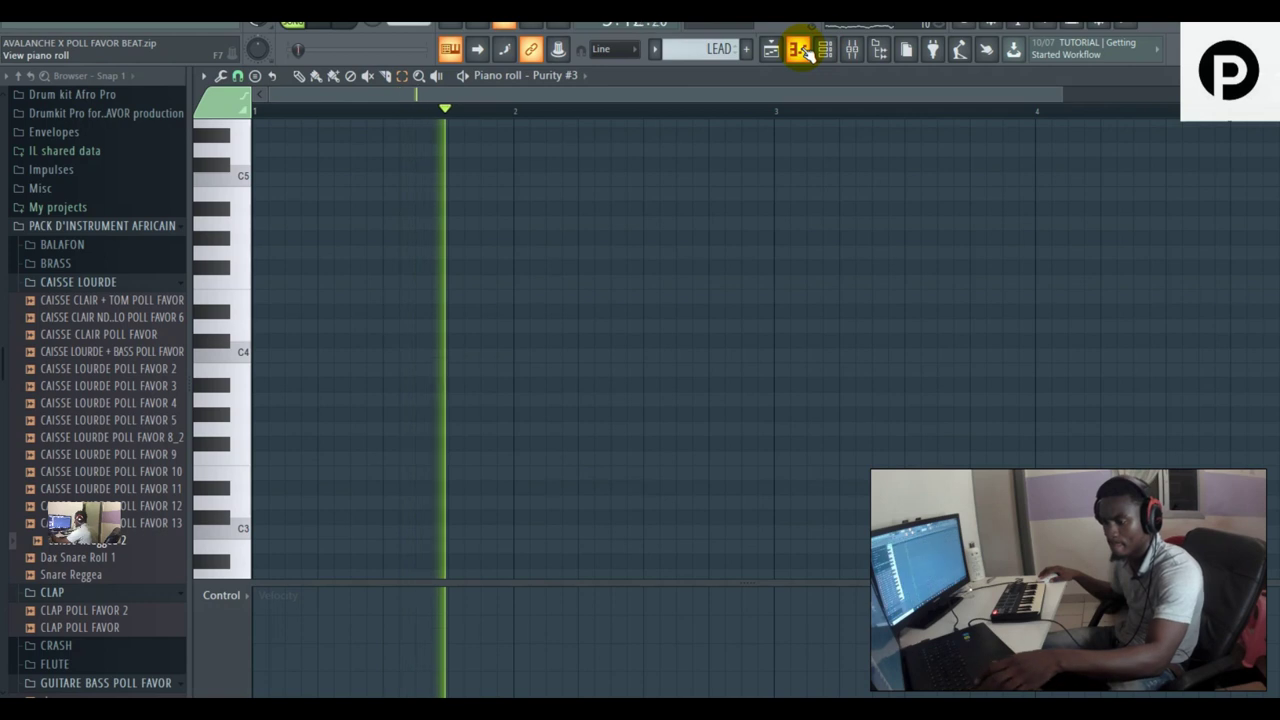
{"action": "left_click", "coordinate": [803, 52]}
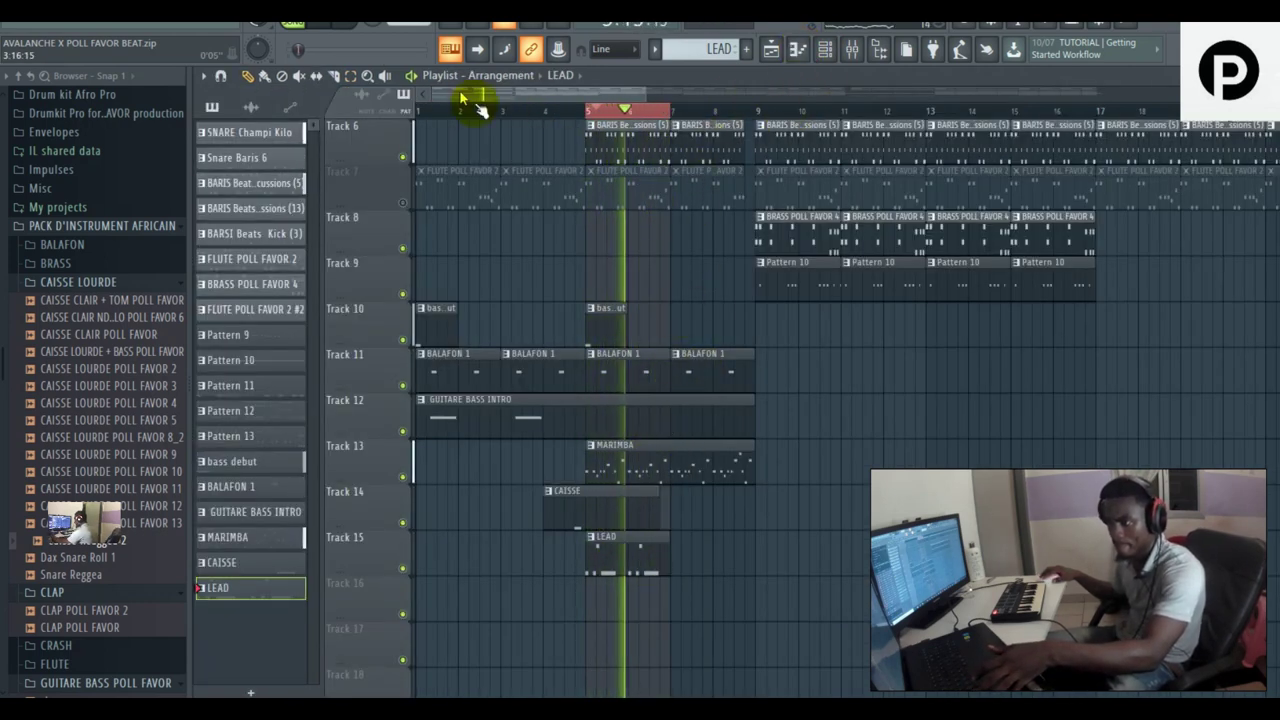
- Open the LEAD pattern's Purity #3 piano roll and audition the A#4, G#4 and F#4 keys against the looping phrase
{"action": "left_click", "coordinate": [830, 52]}
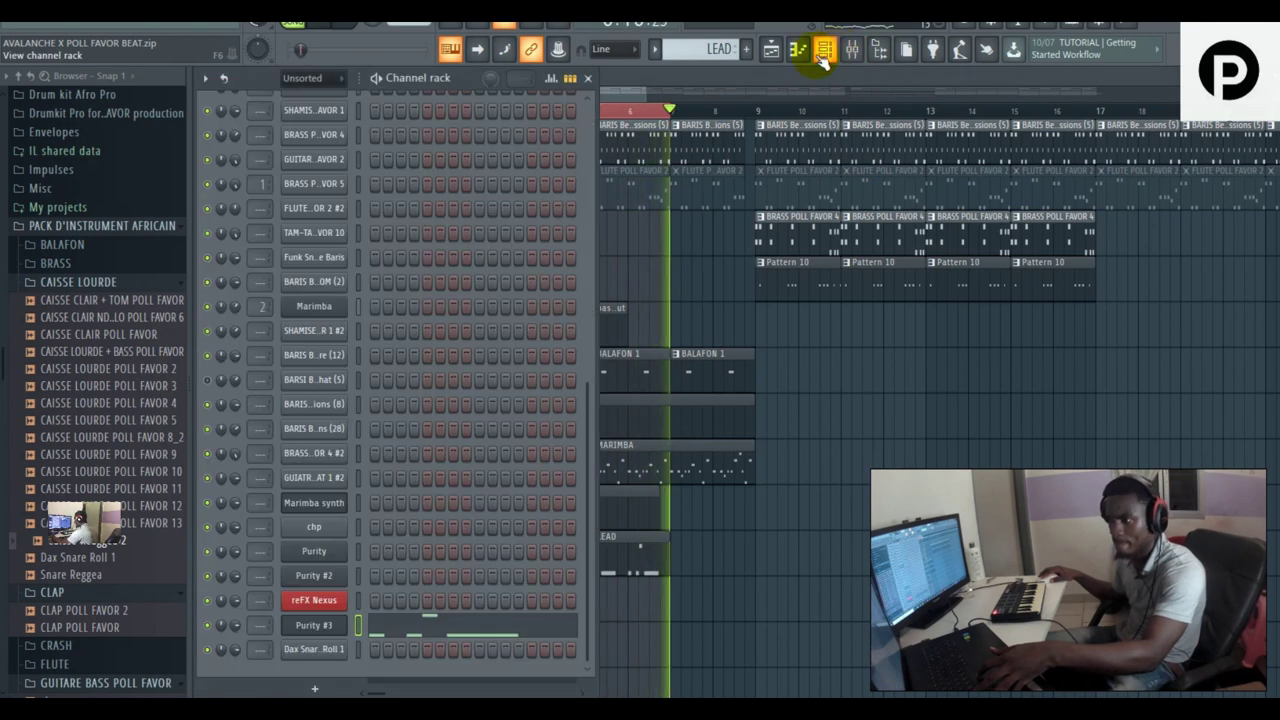
{"action": "left_click", "coordinate": [800, 52]}
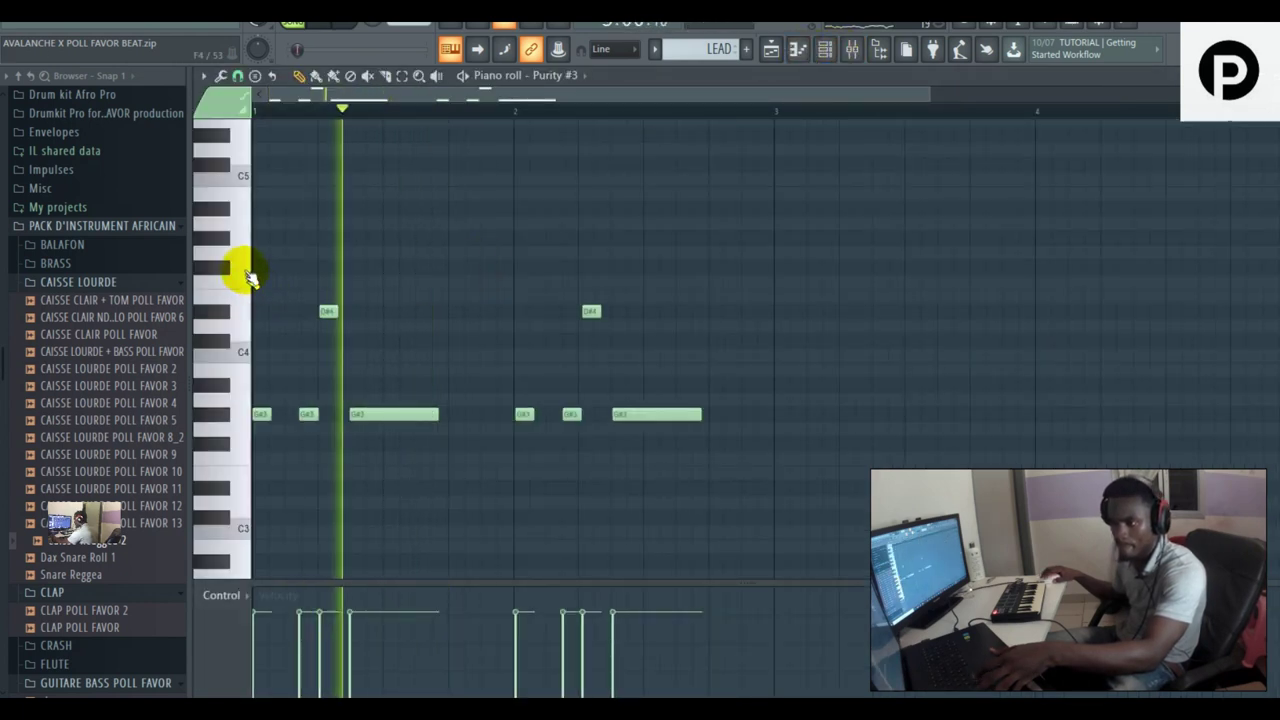
{"action": "left_click", "coordinate": [243, 192]}
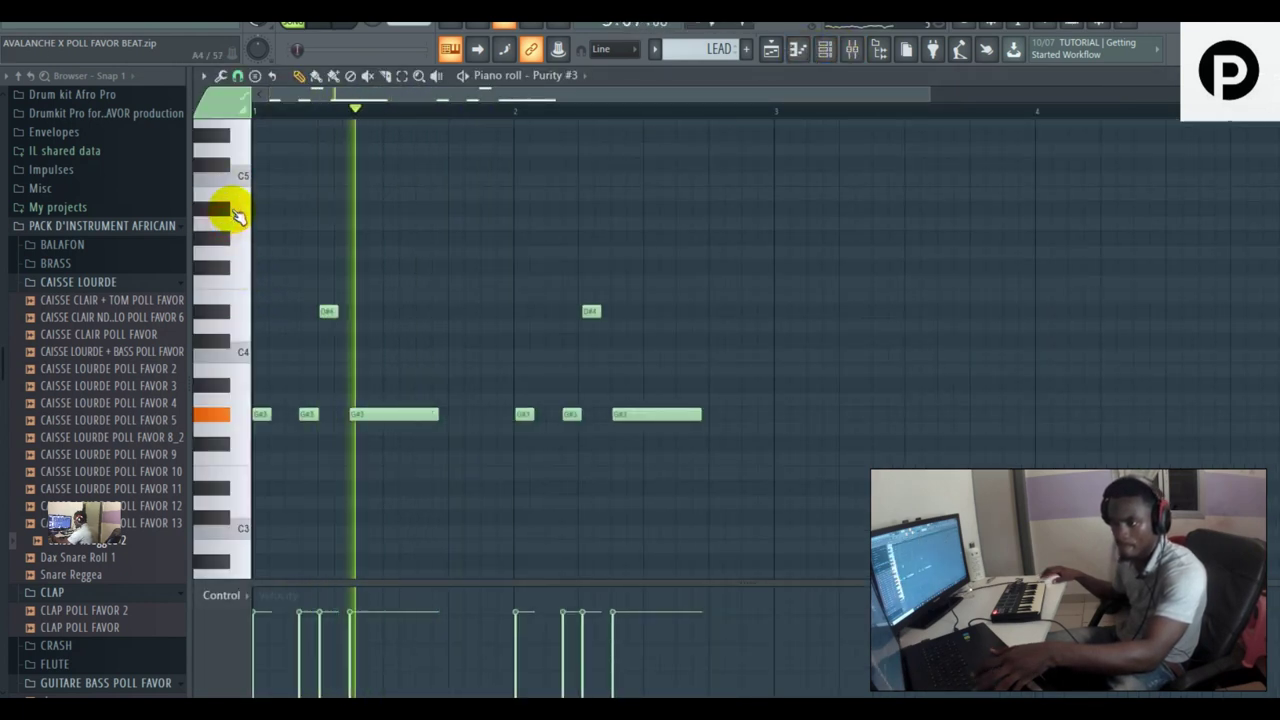
{"action": "left_click", "coordinate": [228, 212]}
{"action": "key", "text": "space"}
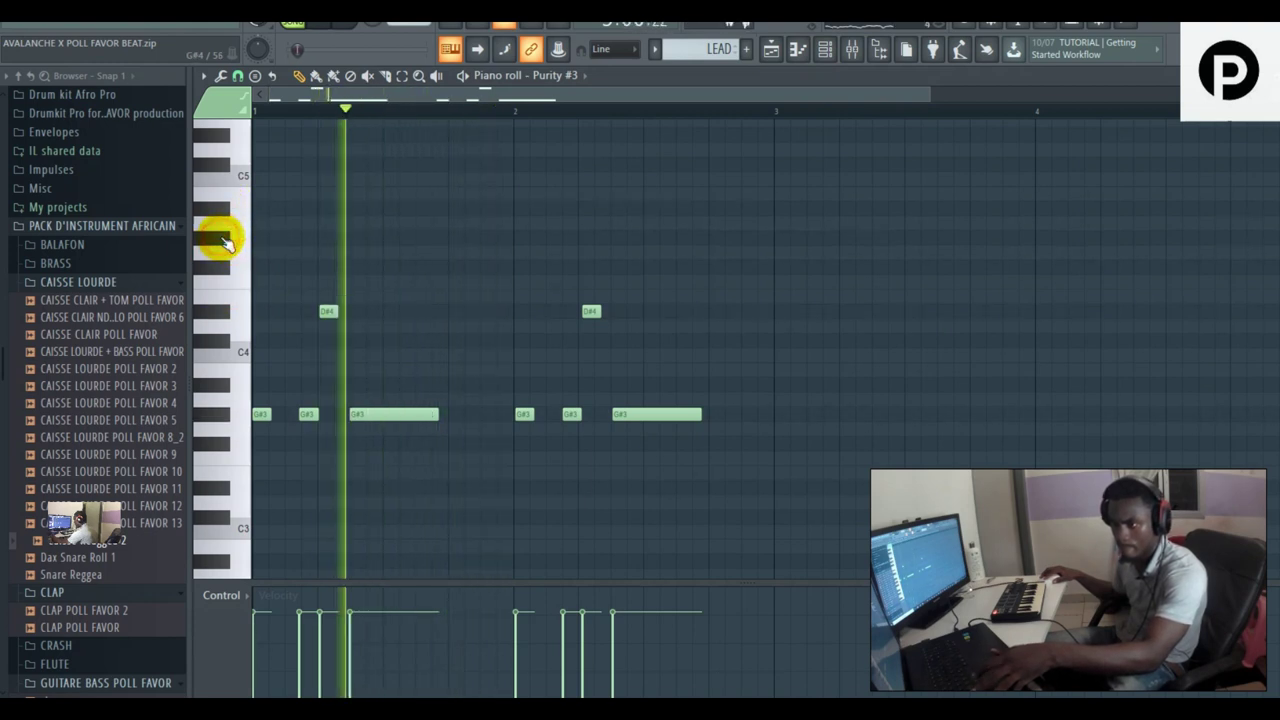
{"action": "left_click", "coordinate": [226, 240]}
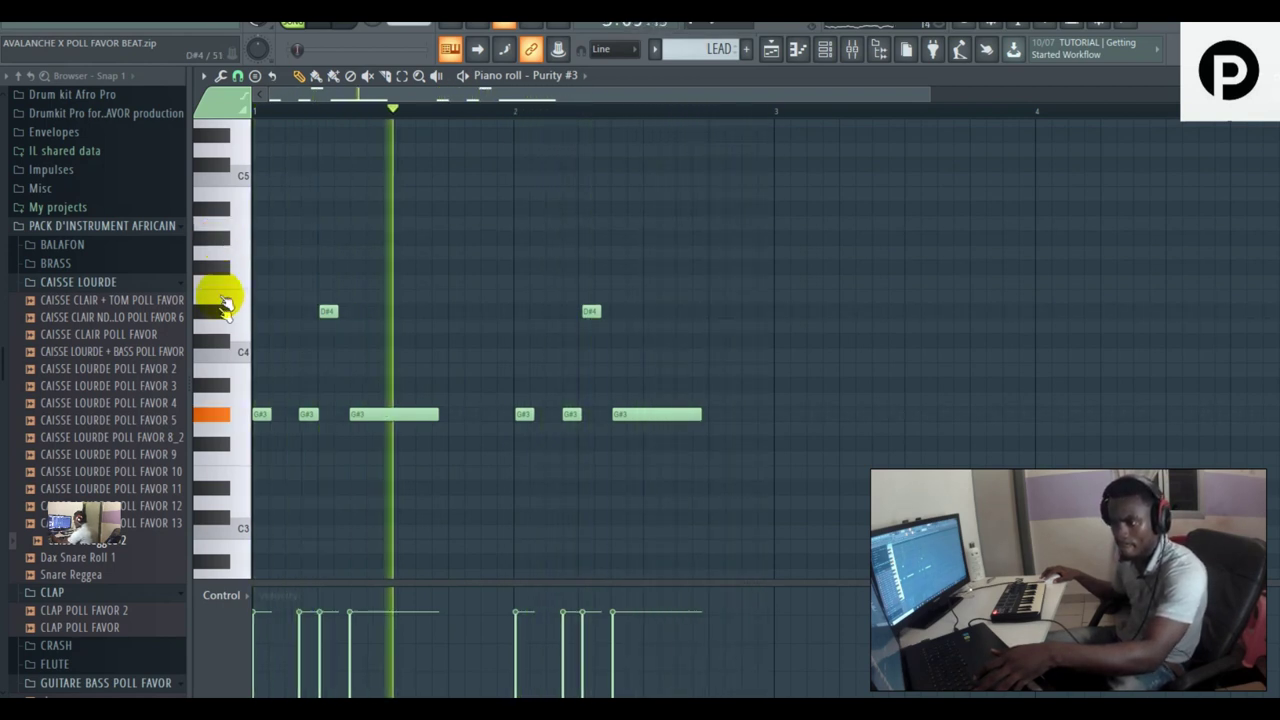
{"action": "key", "text": "space"}
{"action": "left_click", "coordinate": [224, 274]}
{"action": "key", "text": "space"}
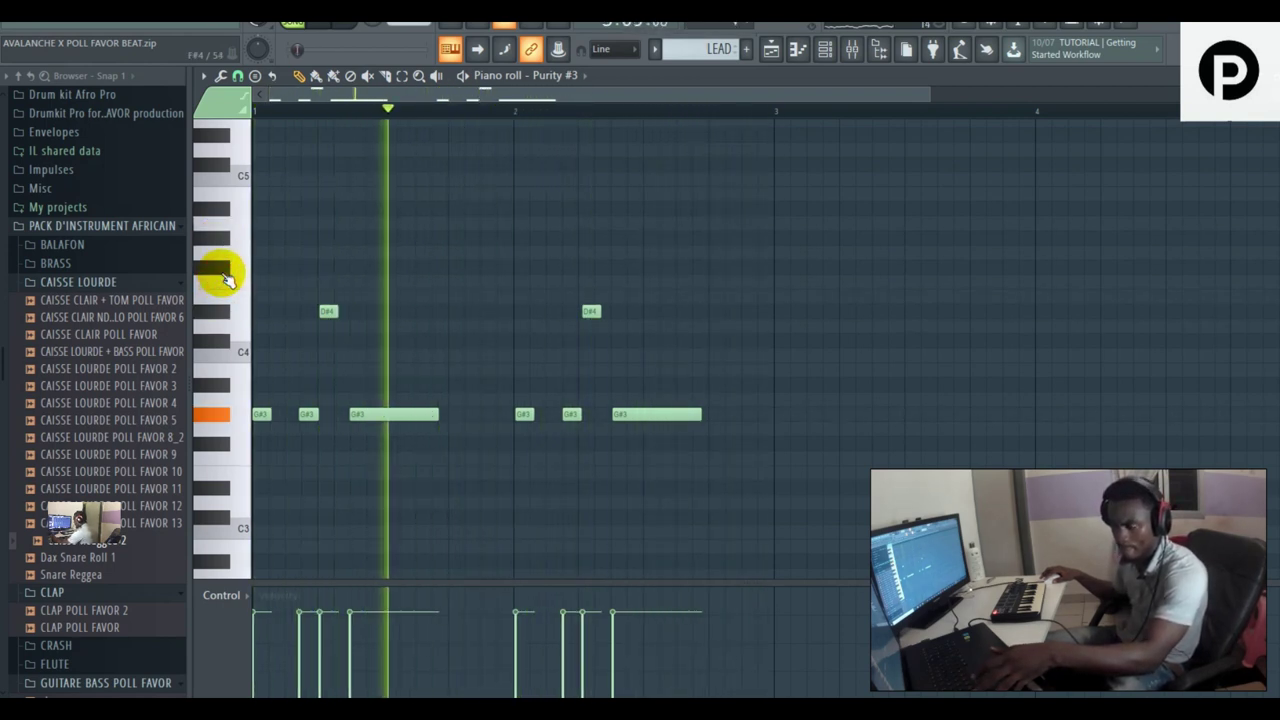
{"action": "left_click", "coordinate": [224, 274]}
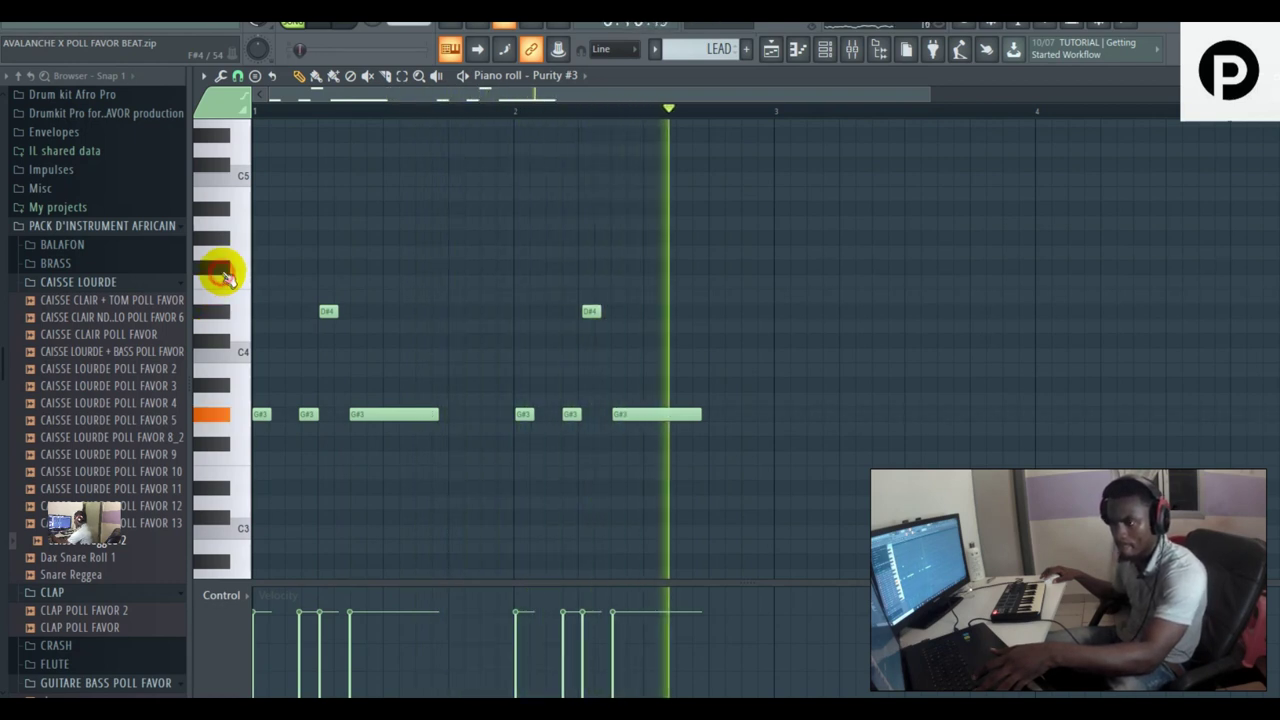
{"action": "key", "text": "space"}
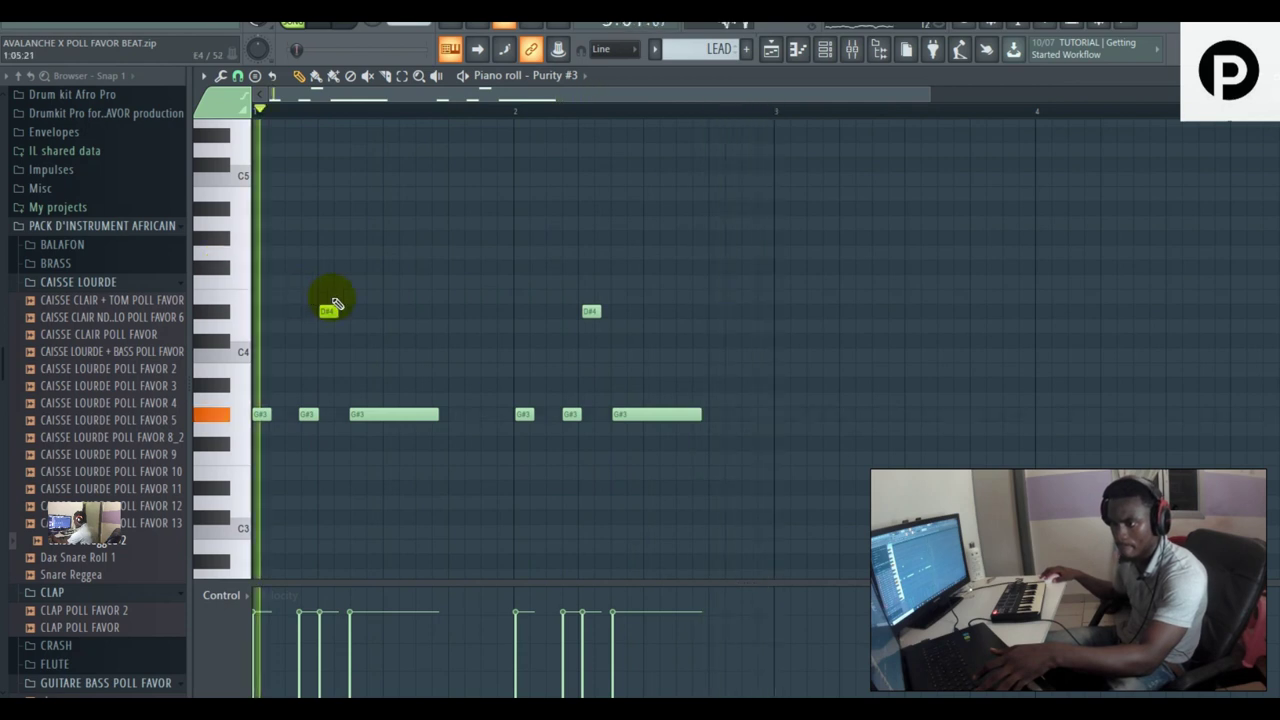
- Try an F#4 and a D#4 note at the end of bar 1 in the LEAD pattern, and delete both
{"action": "key", "text": "space"}
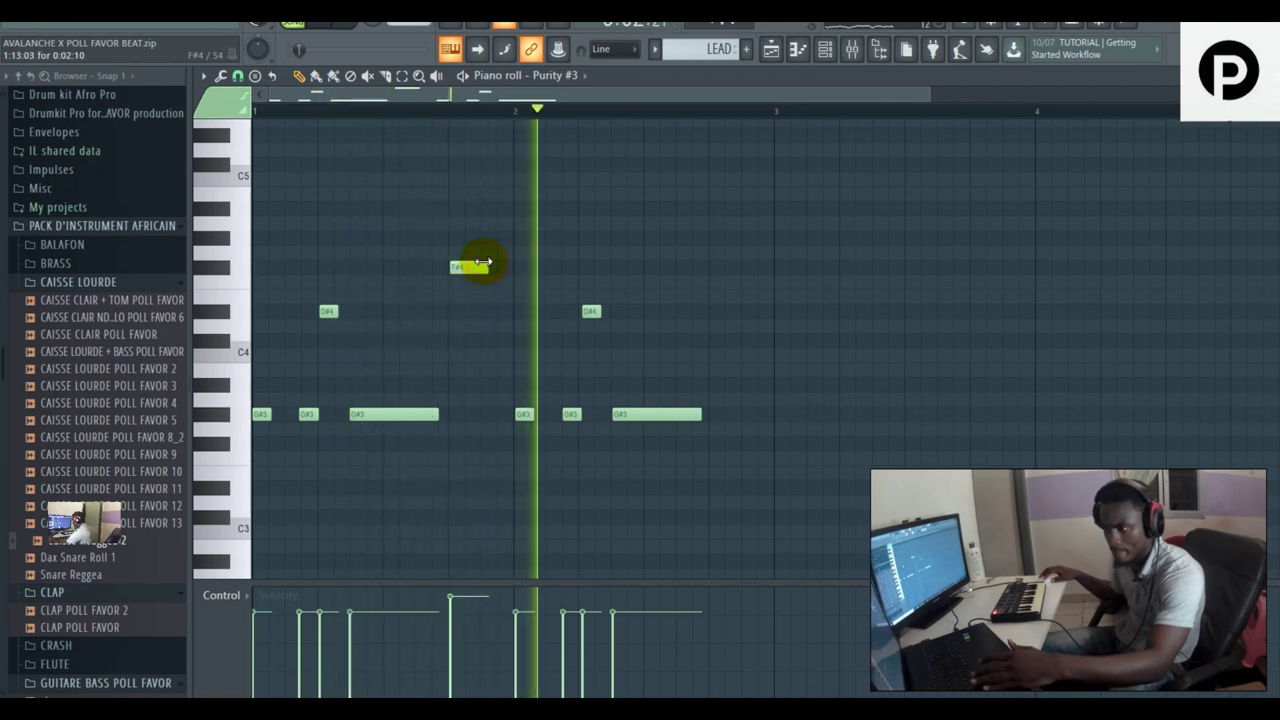
{"action": "left_click", "coordinate": [487, 297]}
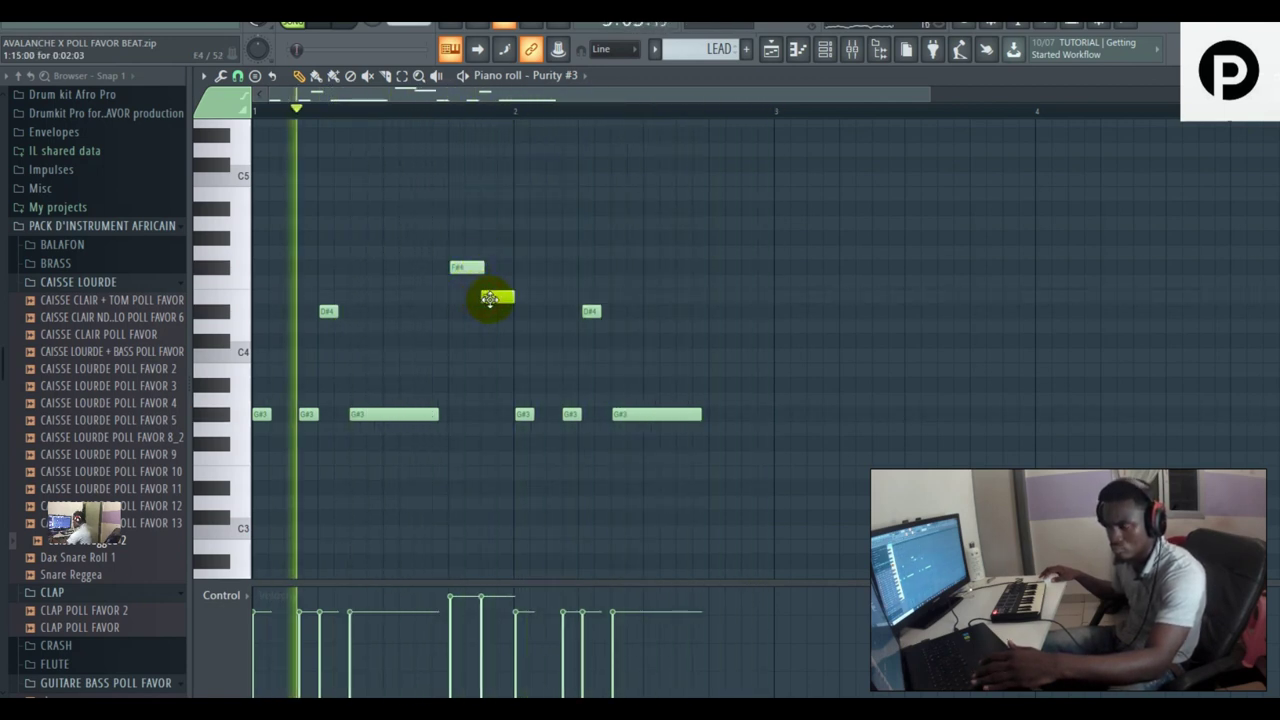
{"action": "left_click_drag", "start_coordinate": [489, 298], "coordinate": [490, 312]}
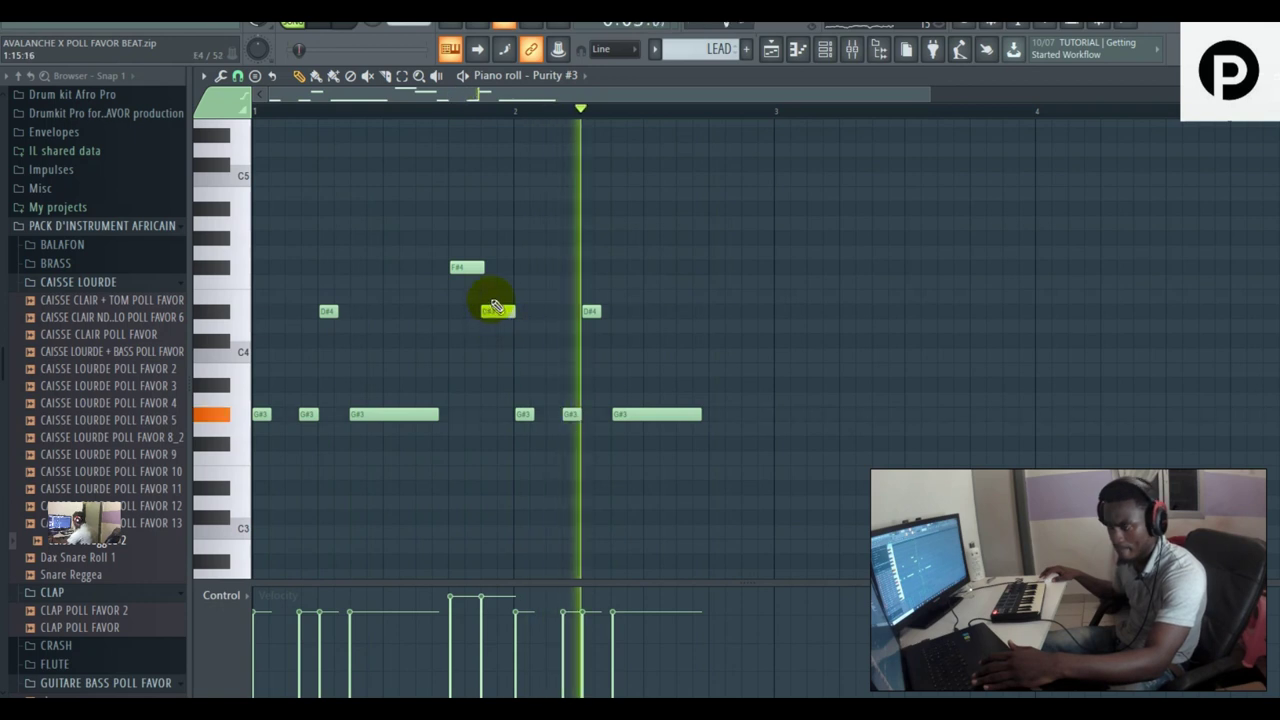
{"action": "right_click", "coordinate": [495, 309]}
{"action": "right_click", "coordinate": [466, 265]}
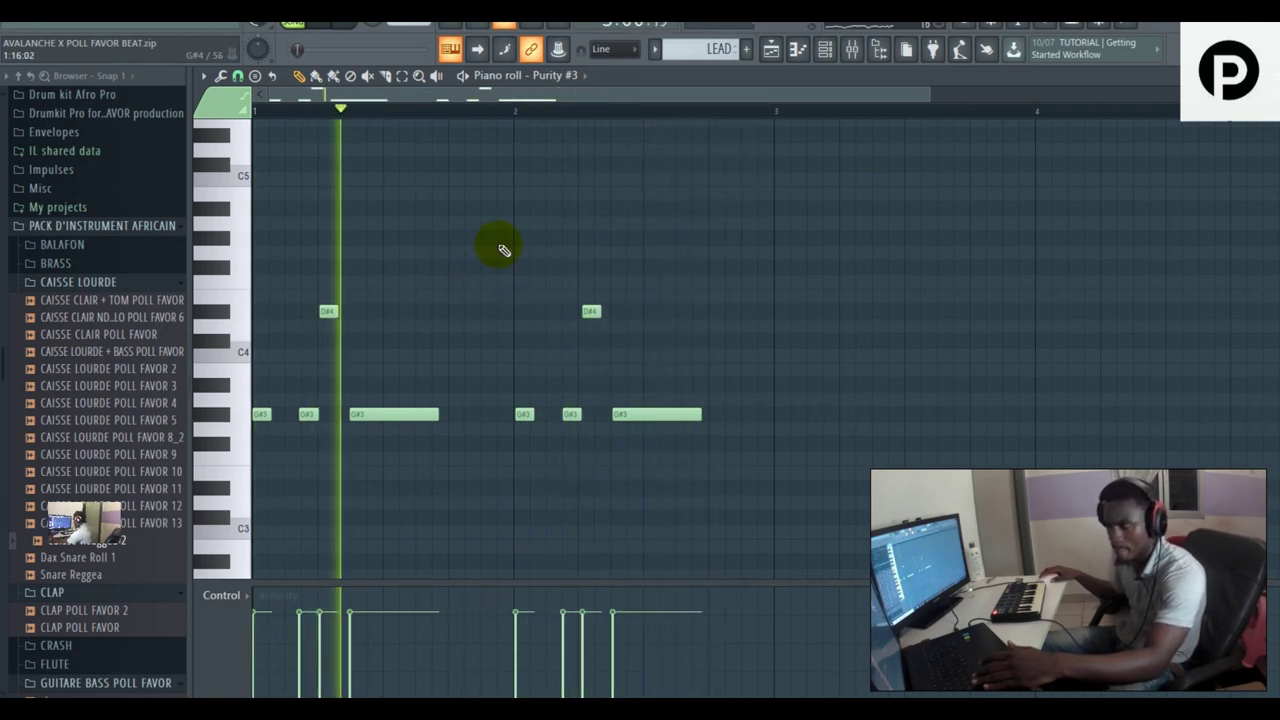
- Unmute the flute on Track 7 of the playlist and play the arrangement with the LEAD clip
{"action": "key", "text": "space"}
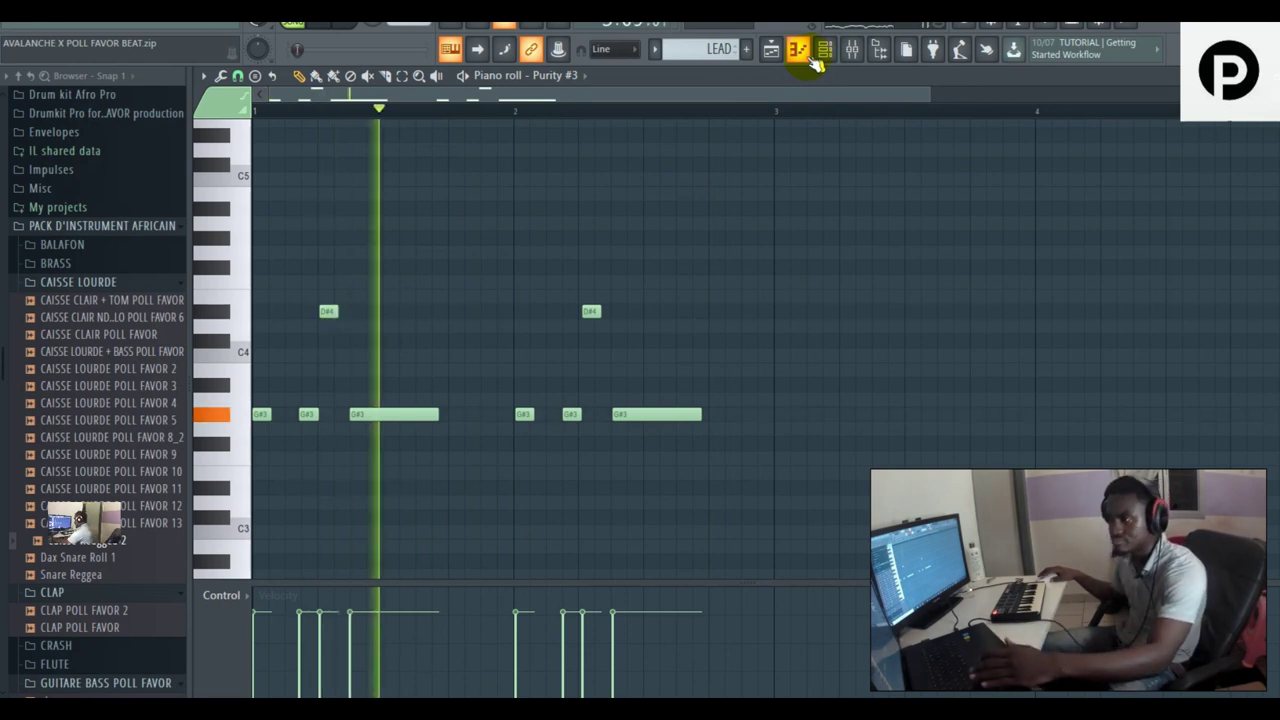
{"action": "left_click", "coordinate": [771, 51]}
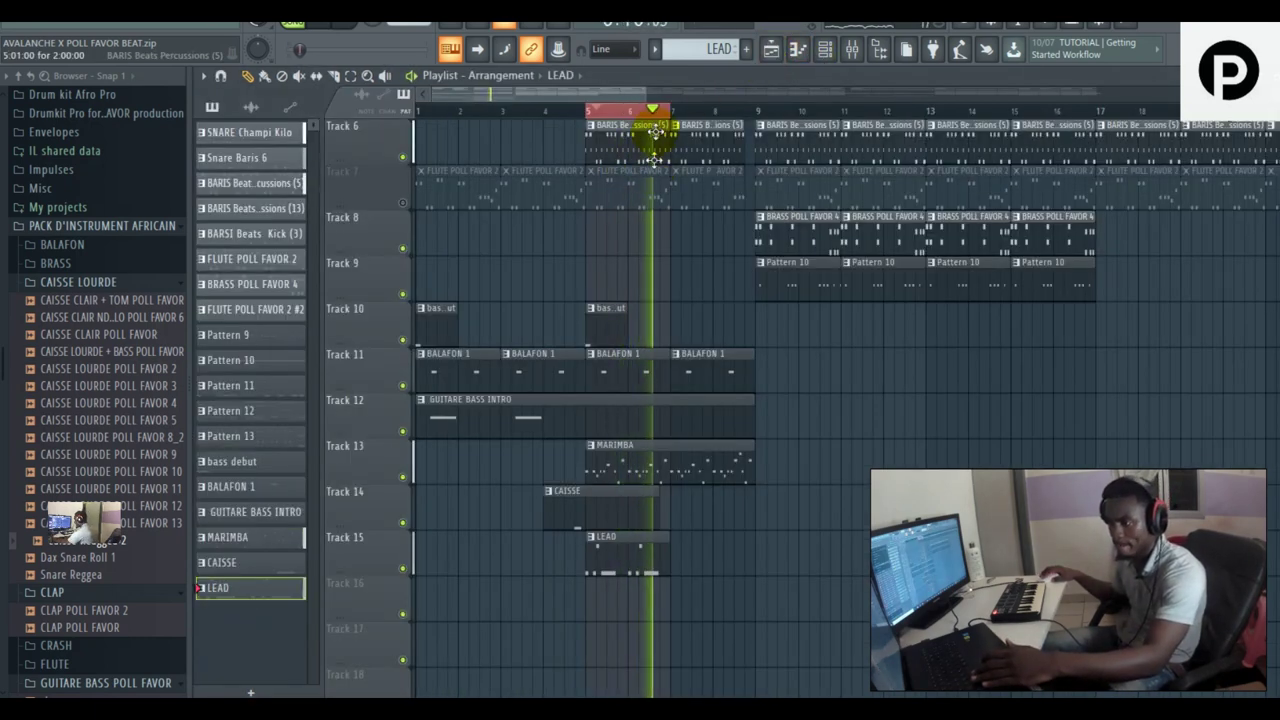
{"action": "left_click", "coordinate": [404, 203]}
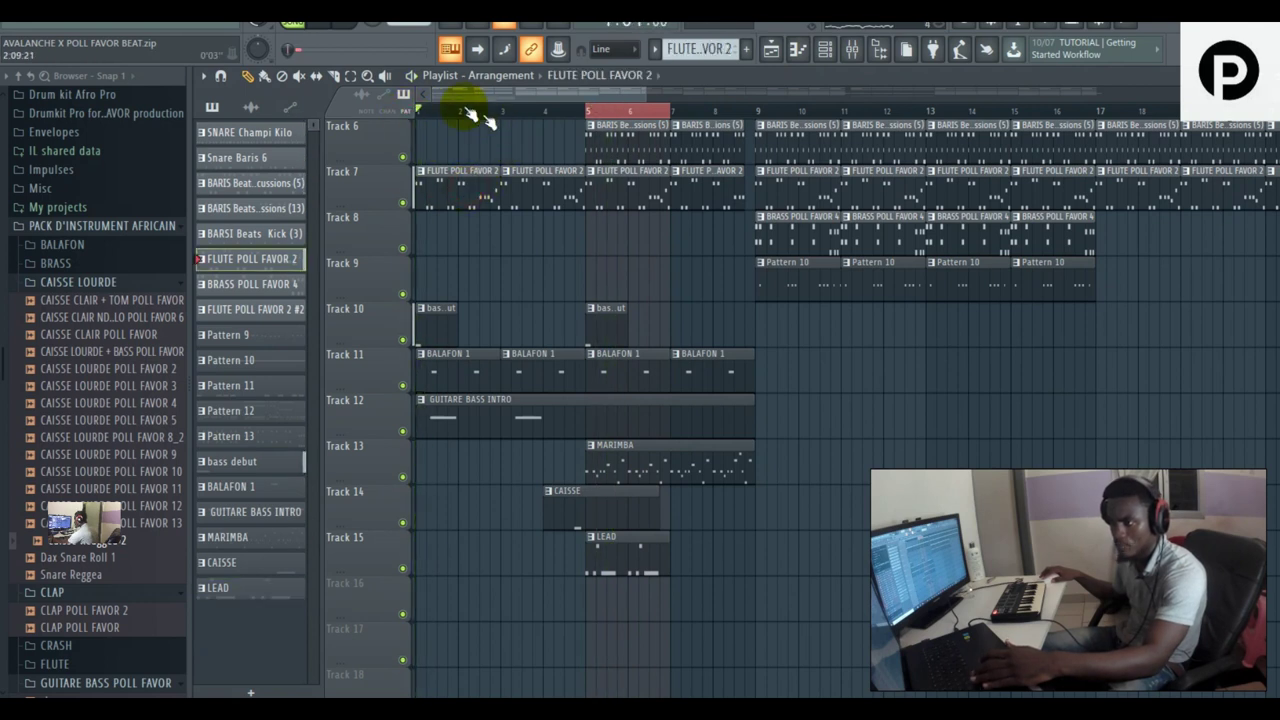
{"action": "left_click_drag", "start_coordinate": [586, 110], "coordinate": [548, 117]}
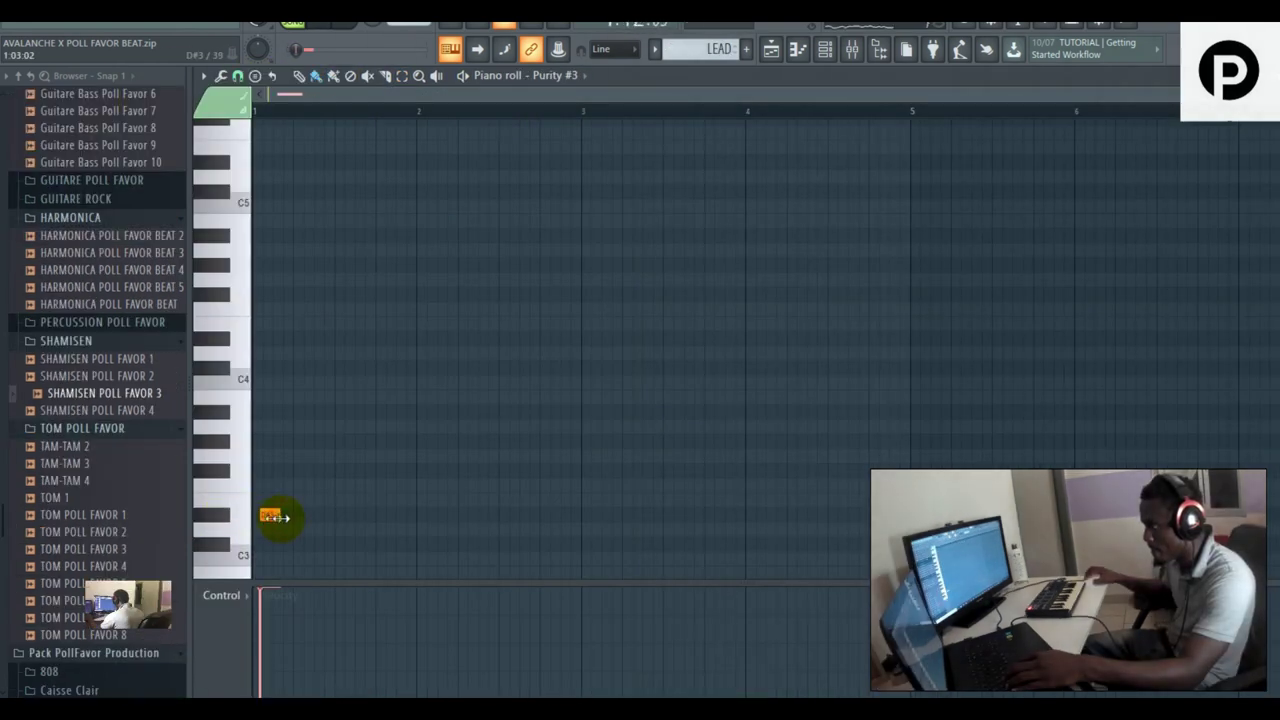
- Move the LEAD pattern's low note to G#2 at the start of bar 1 and lengthen it
{"action": "left_click_drag", "start_coordinate": [275, 517], "coordinate": [270, 517]}
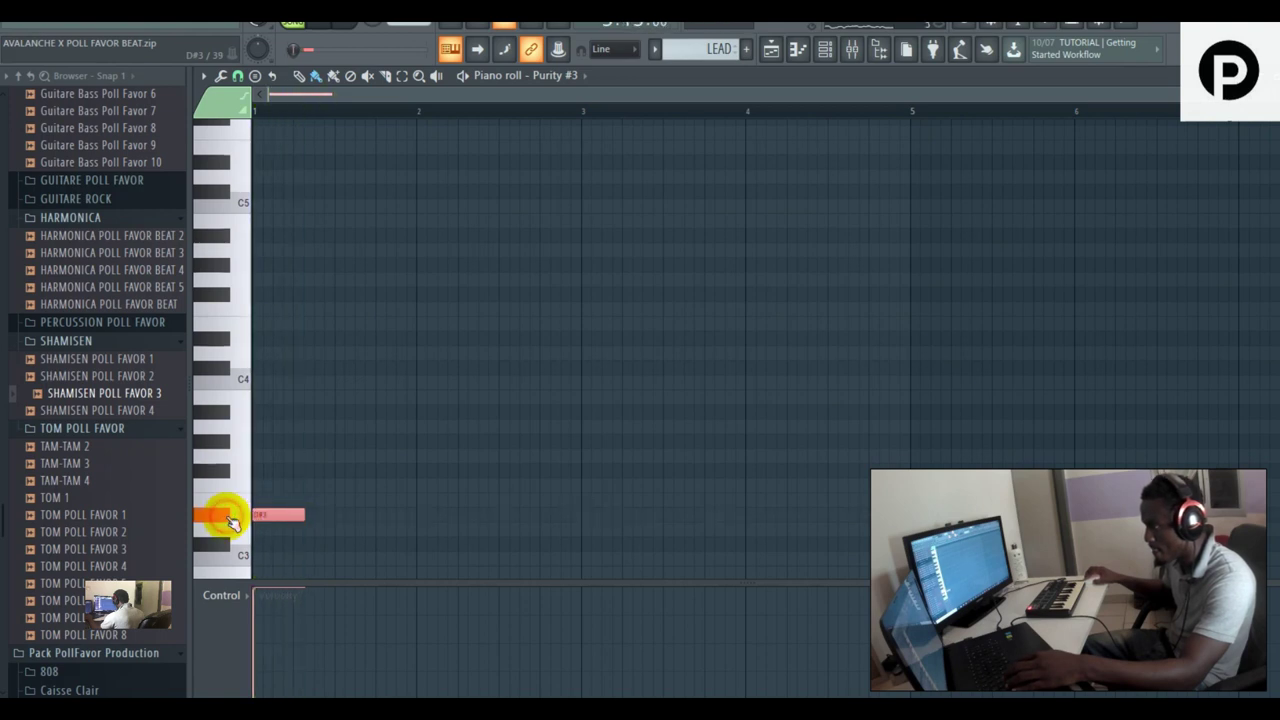
{"action": "scroll", "coordinate": [228, 517], "scroll_direction": "down", "scroll_amount": 3}
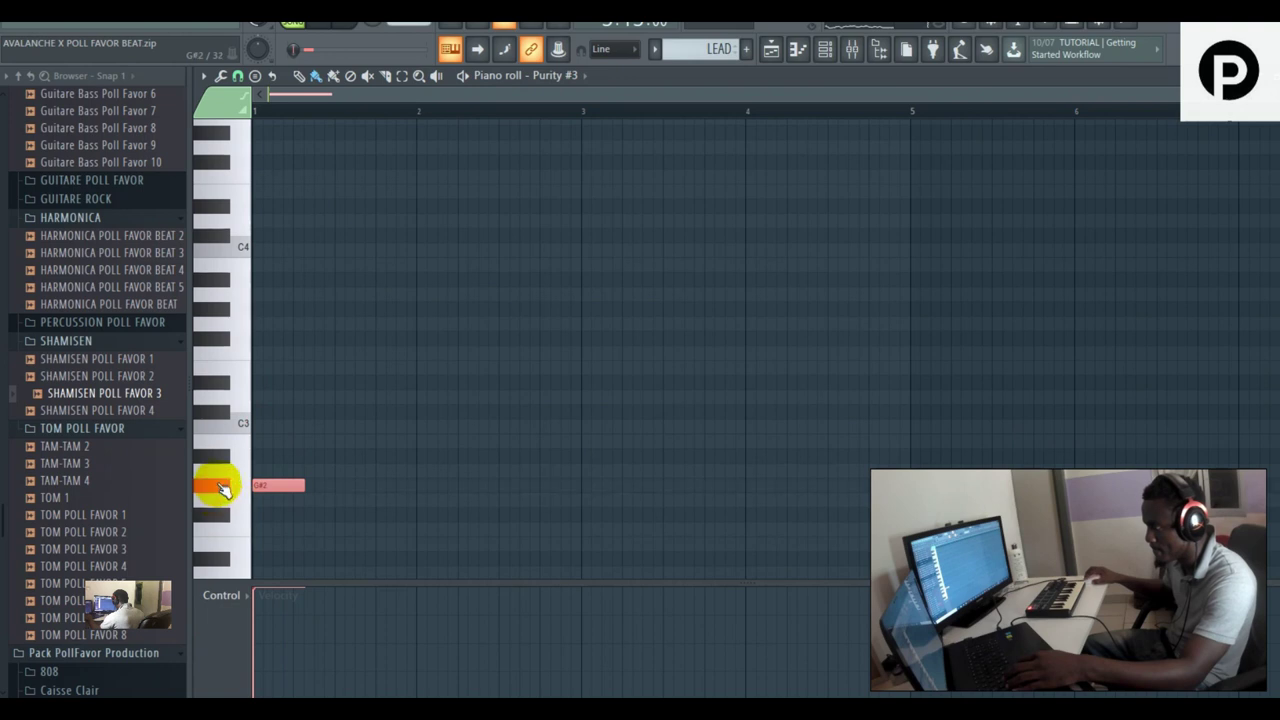
{"action": "left_click", "coordinate": [252, 115]}
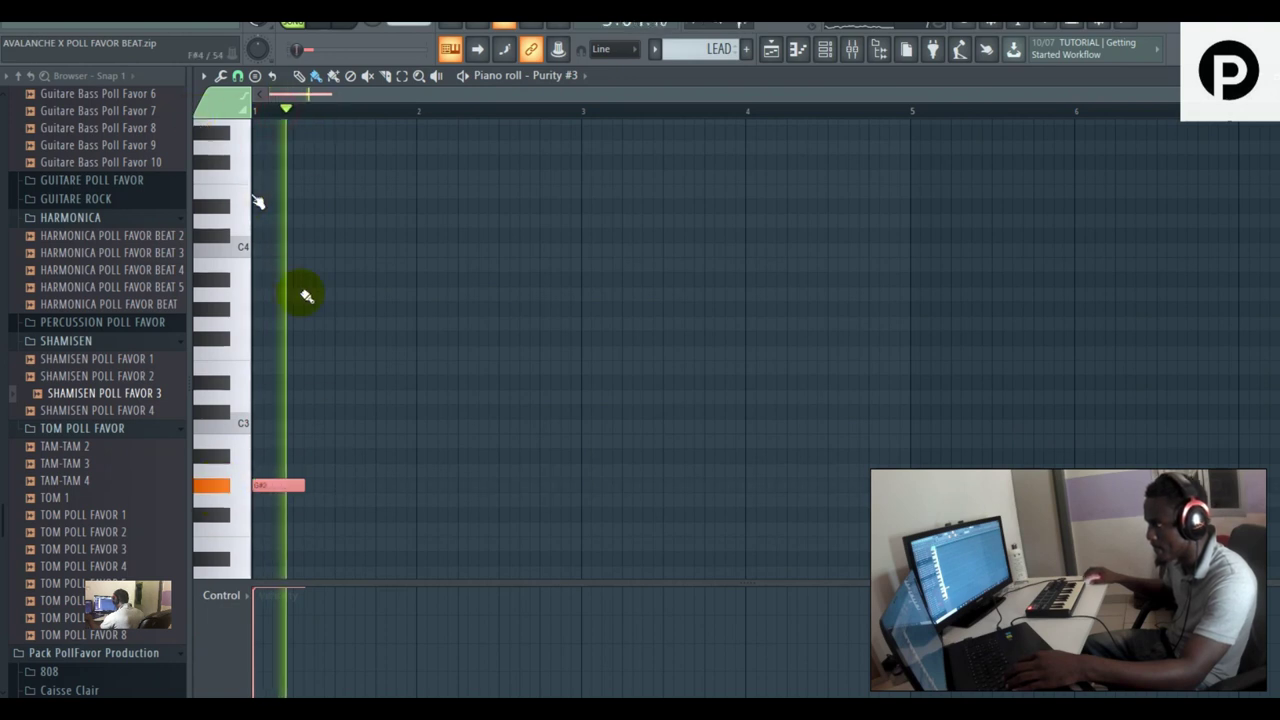
{"action": "left_click_drag", "start_coordinate": [299, 483], "coordinate": [322, 486]}
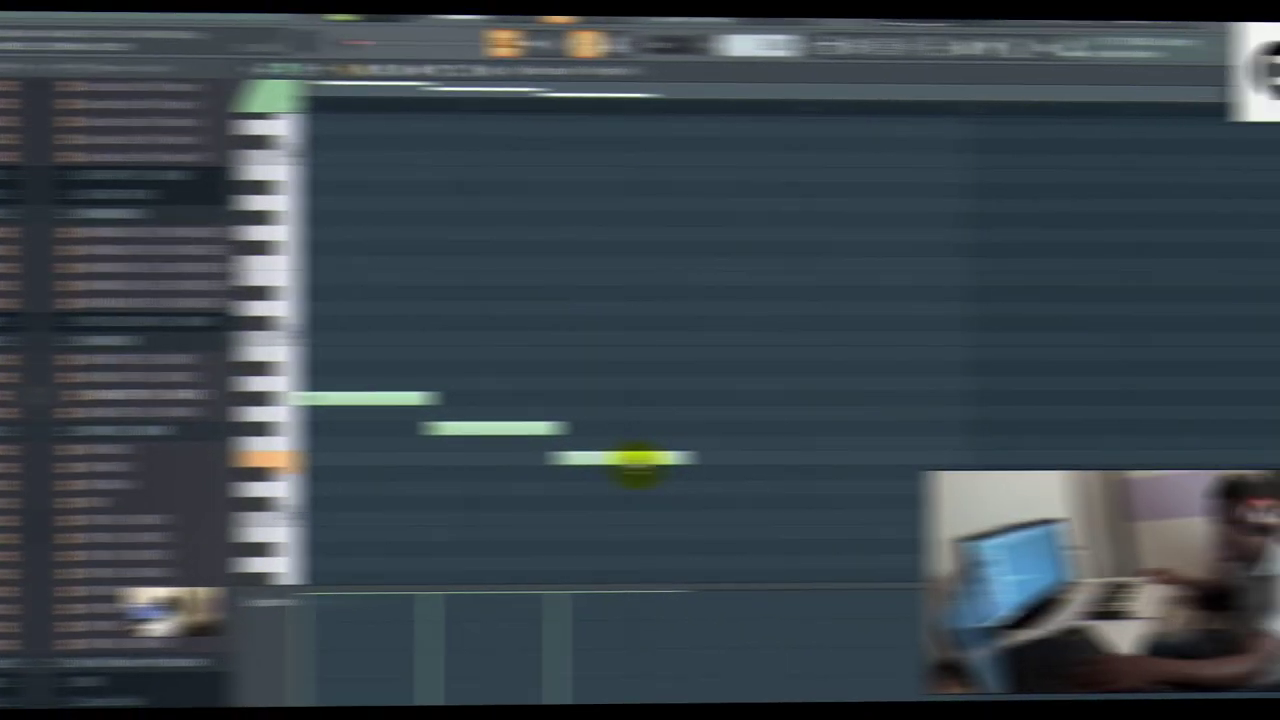
- Play the G#2, F#2 and D#2 phrase, and shorten the D#2 note to end at bar 3
{"action": "key", "text": "space"}
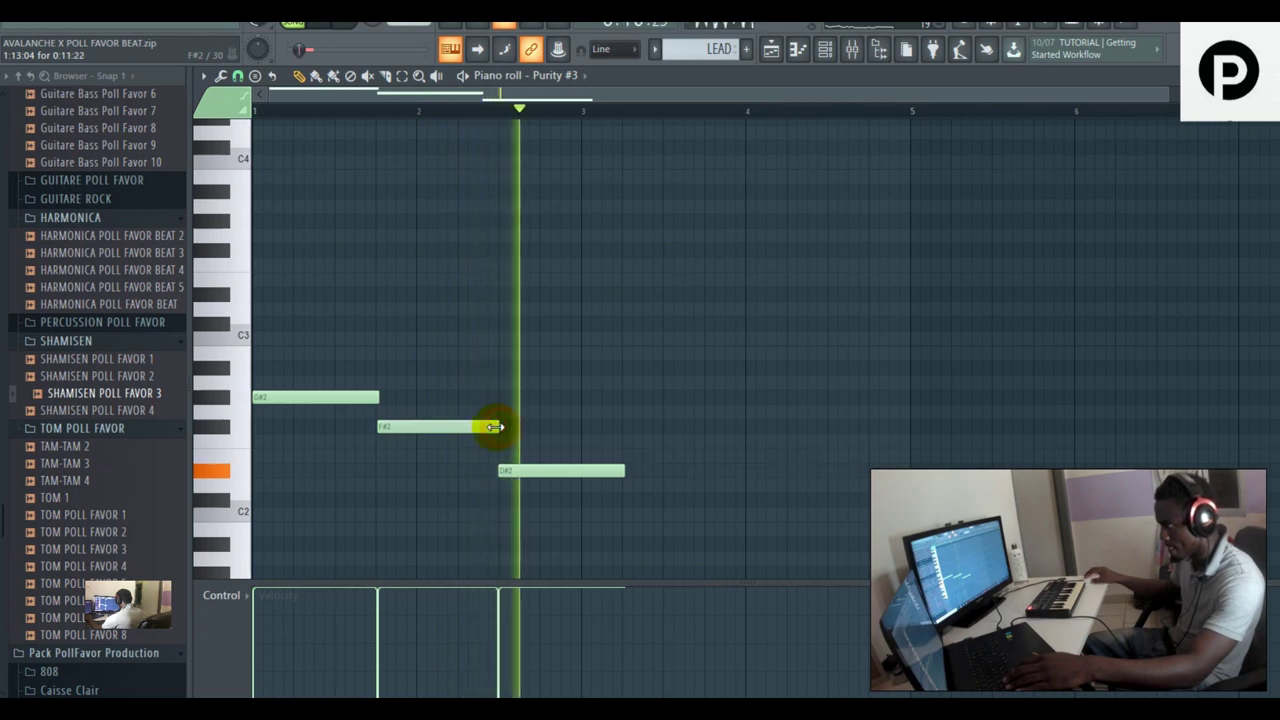
{"action": "key", "text": "space"}
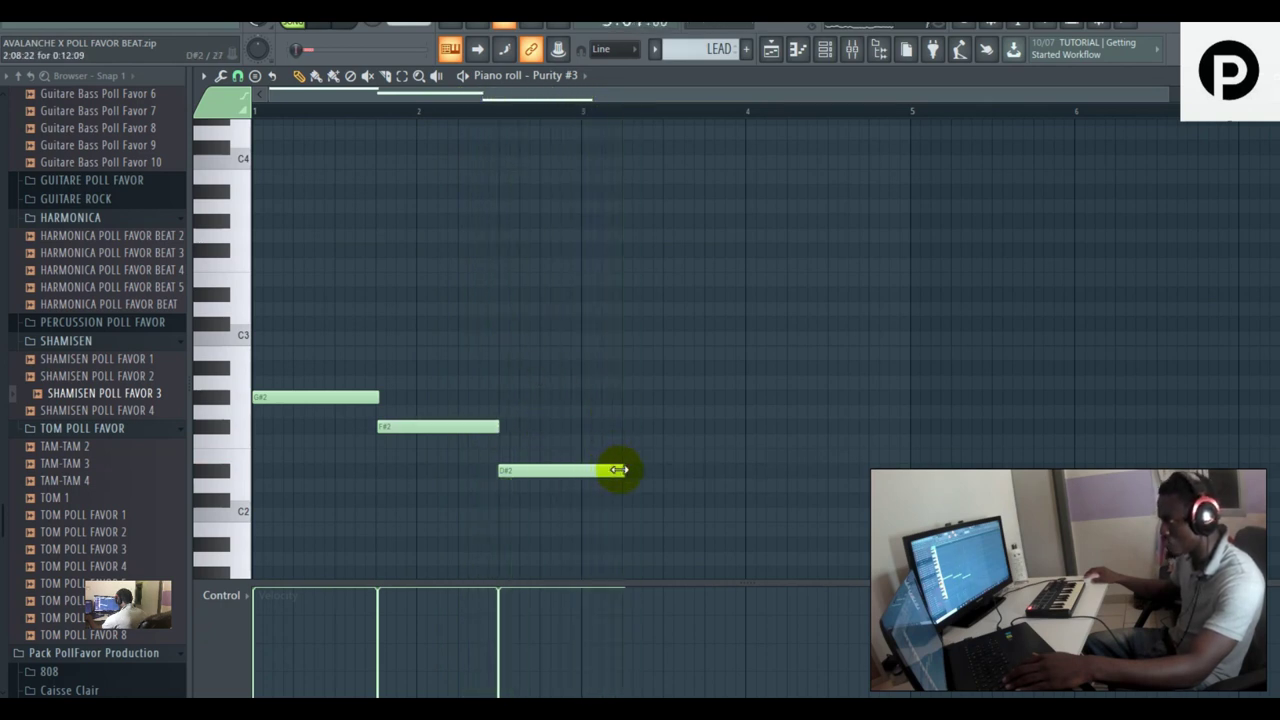
{"action": "left_click_drag", "start_coordinate": [590, 470], "coordinate": [575, 468]}
{"action": "key", "text": "space"}
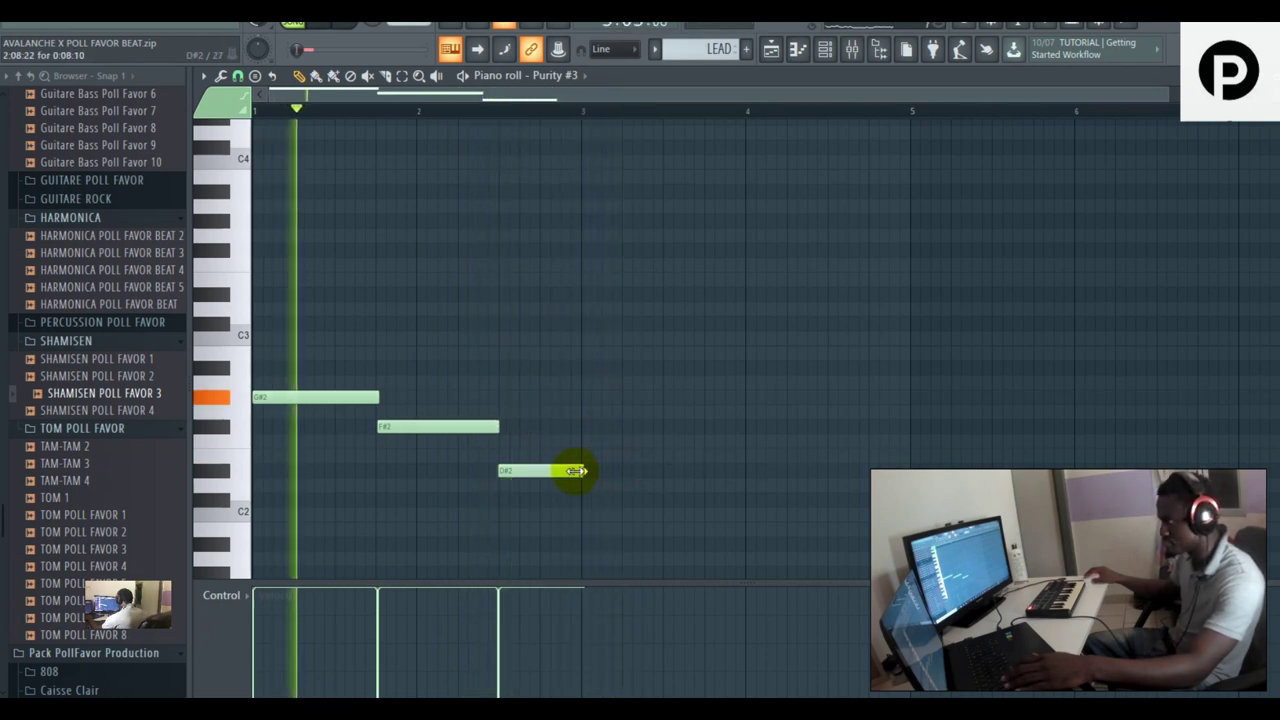
- Duplicate the three-note LEAD phrase so the copy starts at bar 3, and play the arrangement from the first bar in the playlist
{"action": "left_click", "coordinate": [403, 77]}
{"action": "left_click_drag", "start_coordinate": [345, 334], "coordinate": [535, 493]}
{"action": "key", "text": "ctrl+b"}
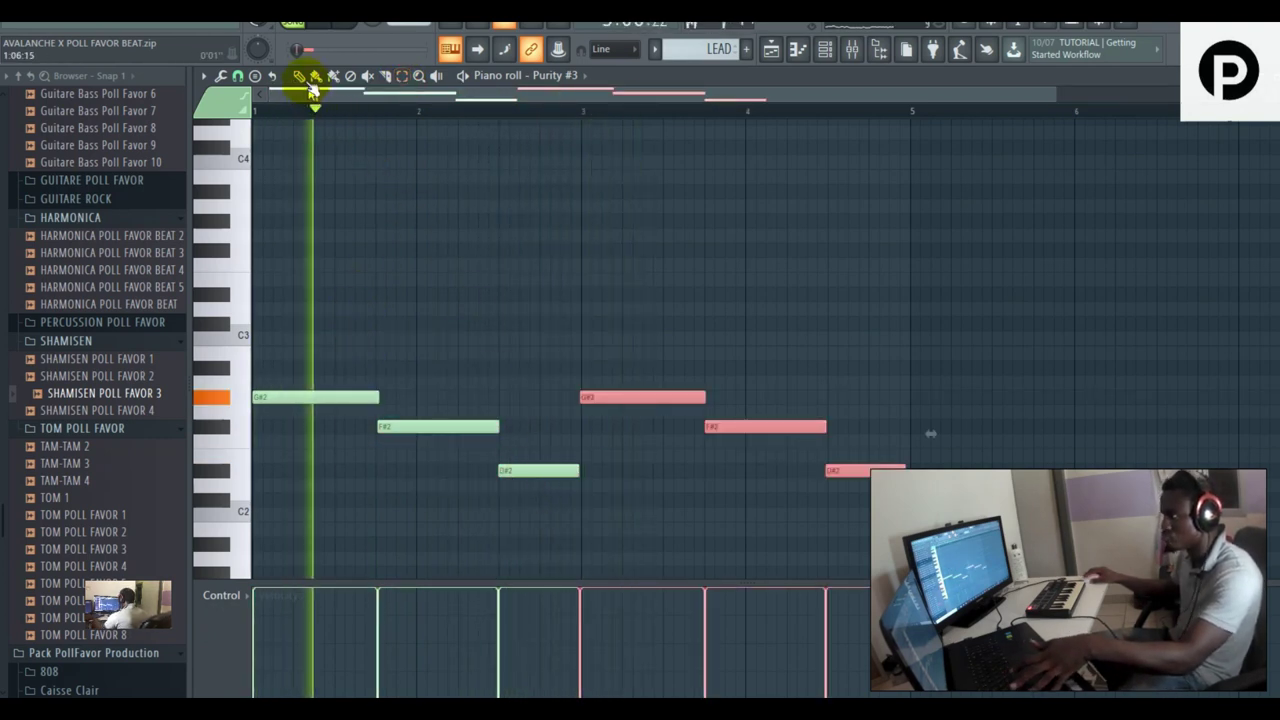
{"action": "left_click", "coordinate": [300, 77]}
{"action": "left_click_drag", "start_coordinate": [614, 400], "coordinate": [613, 402]}
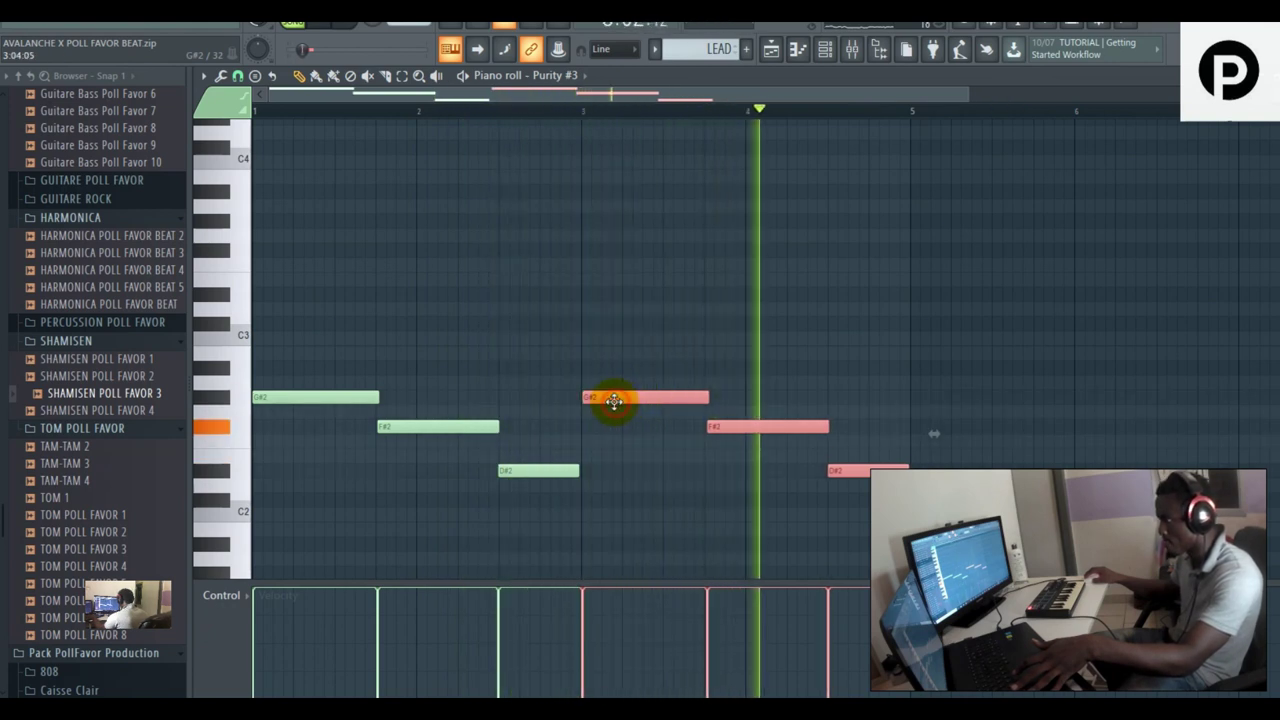
{"action": "left_click", "coordinate": [640, 308], "text": "ctrl"}
{"action": "left_click", "coordinate": [768, 51]}
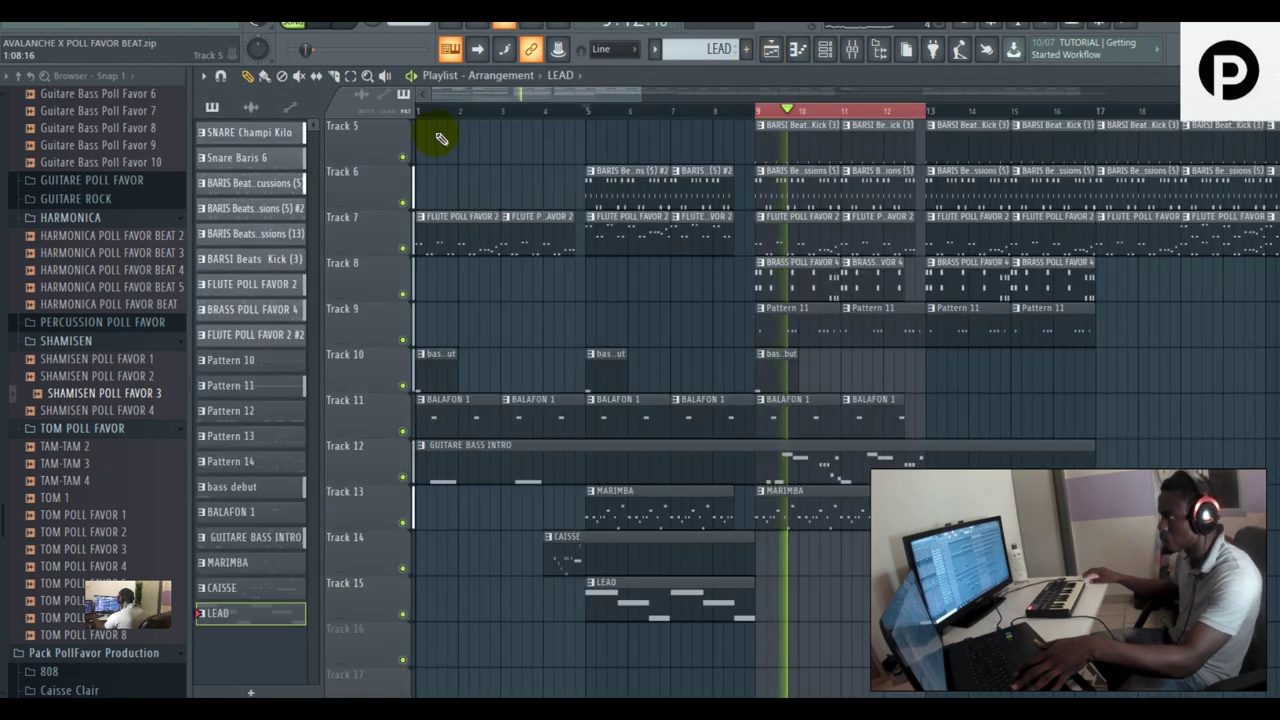
{"action": "left_click", "coordinate": [436, 111]}
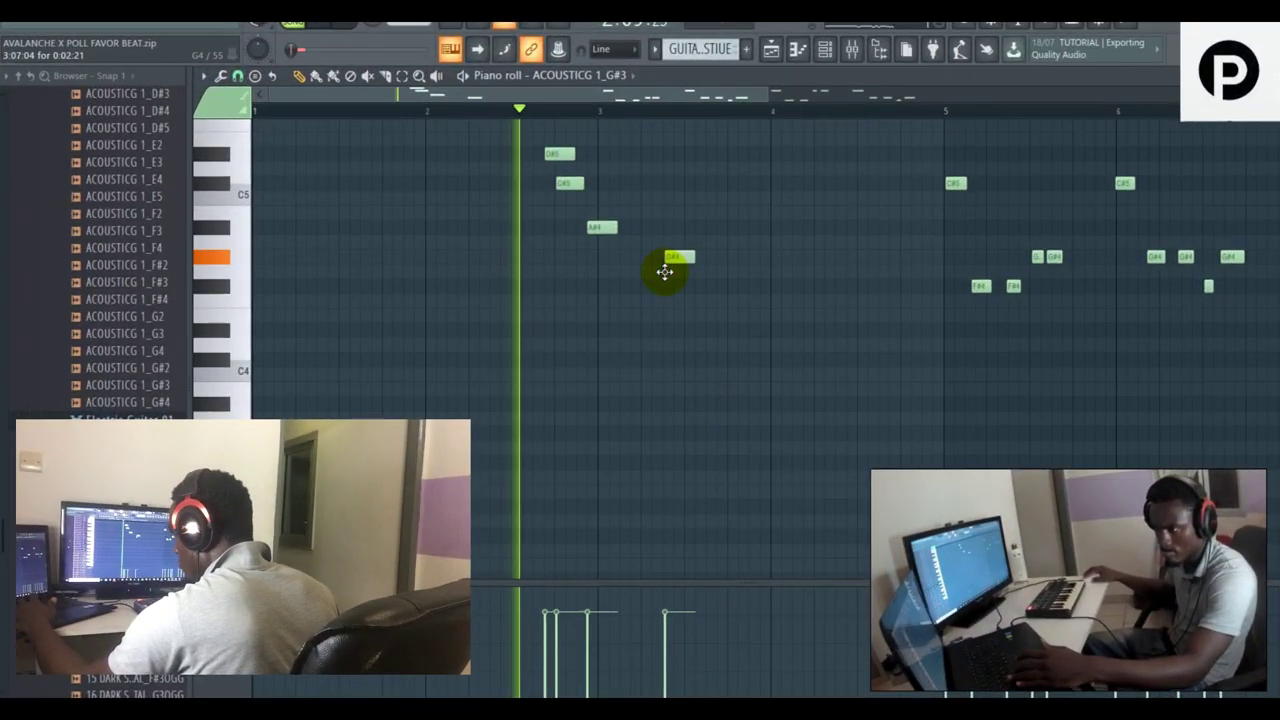
- Shift the G#4 note in bar 3 of the acoustic guitar pattern later, and delete all the notes in bar 5
{"action": "left_click_drag", "start_coordinate": [665, 272], "coordinate": [707, 276]}
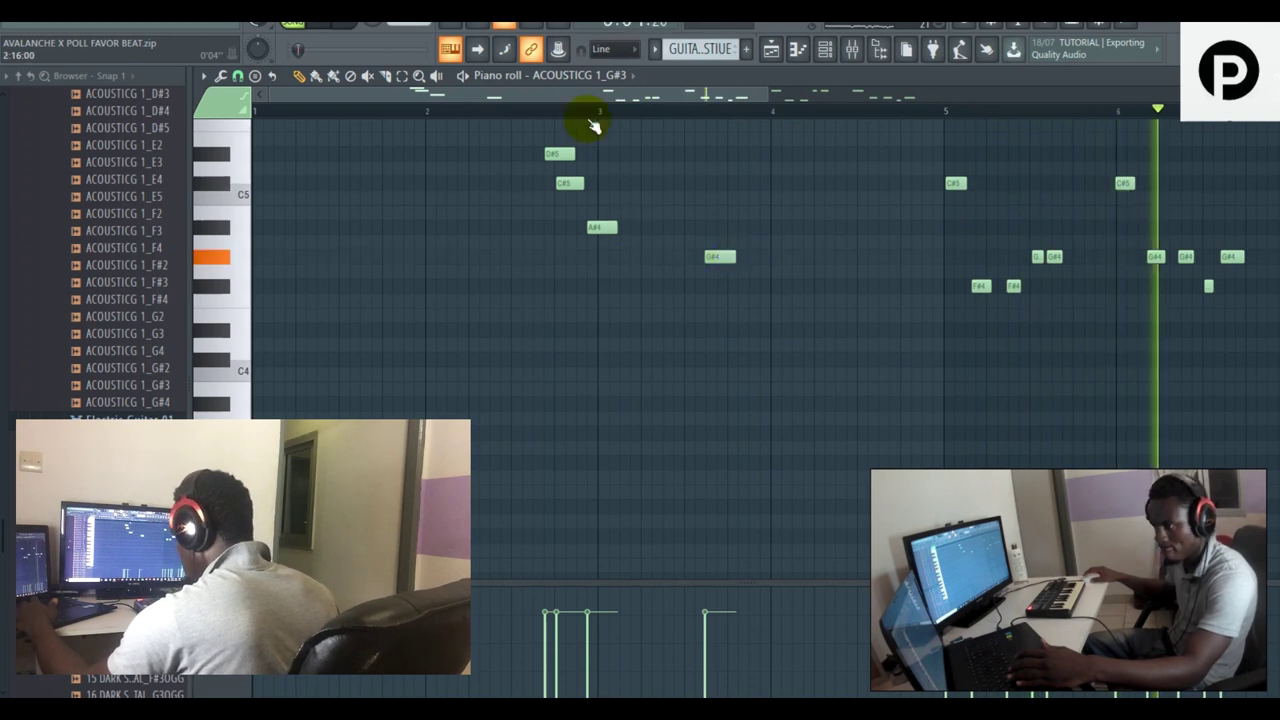
{"action": "left_click_drag", "start_coordinate": [601, 101], "coordinate": [740, 124]}
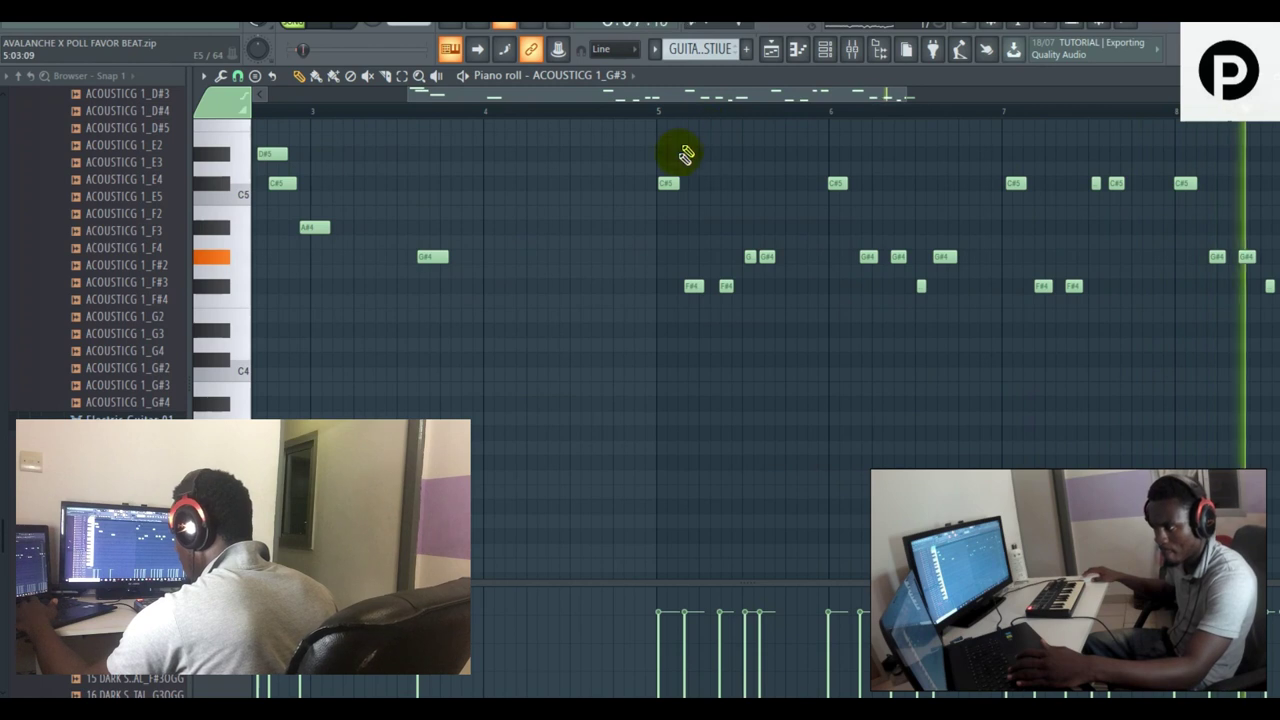
{"action": "right_click", "coordinate": [767, 256]}
{"action": "right_click", "coordinate": [751, 256]}
{"action": "right_click", "coordinate": [726, 286]}
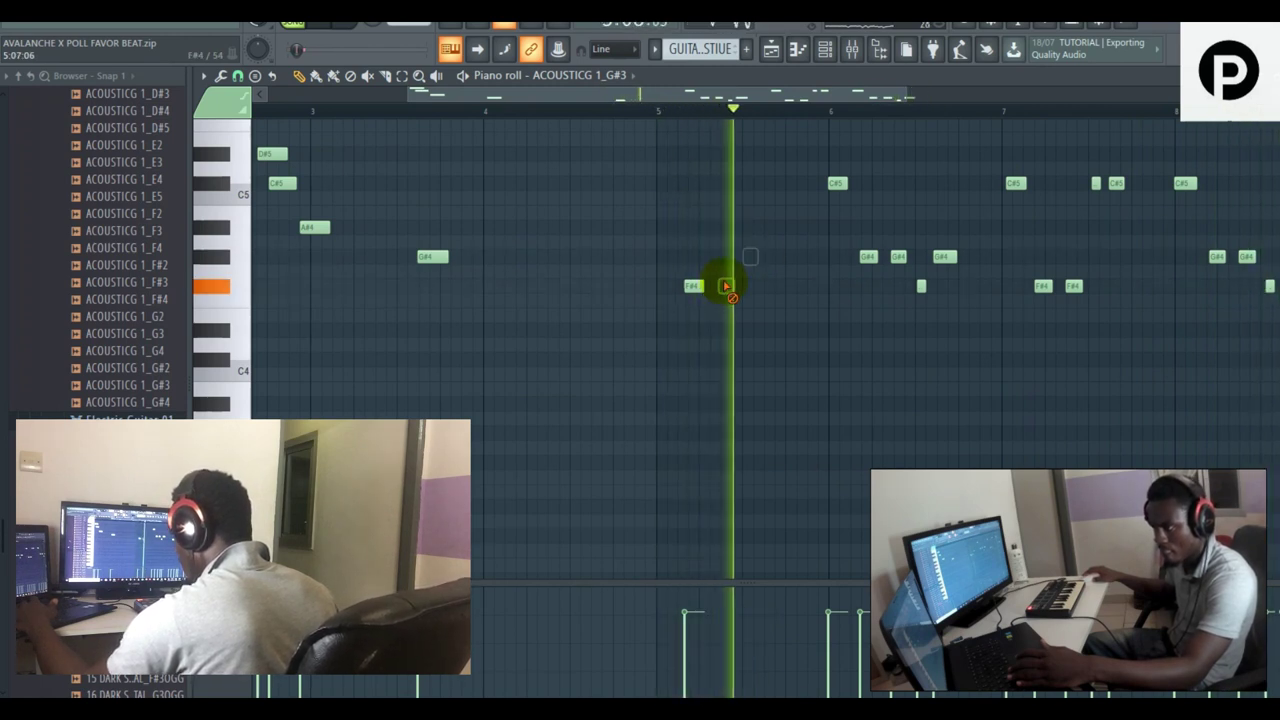
{"action": "right_click", "coordinate": [693, 286]}
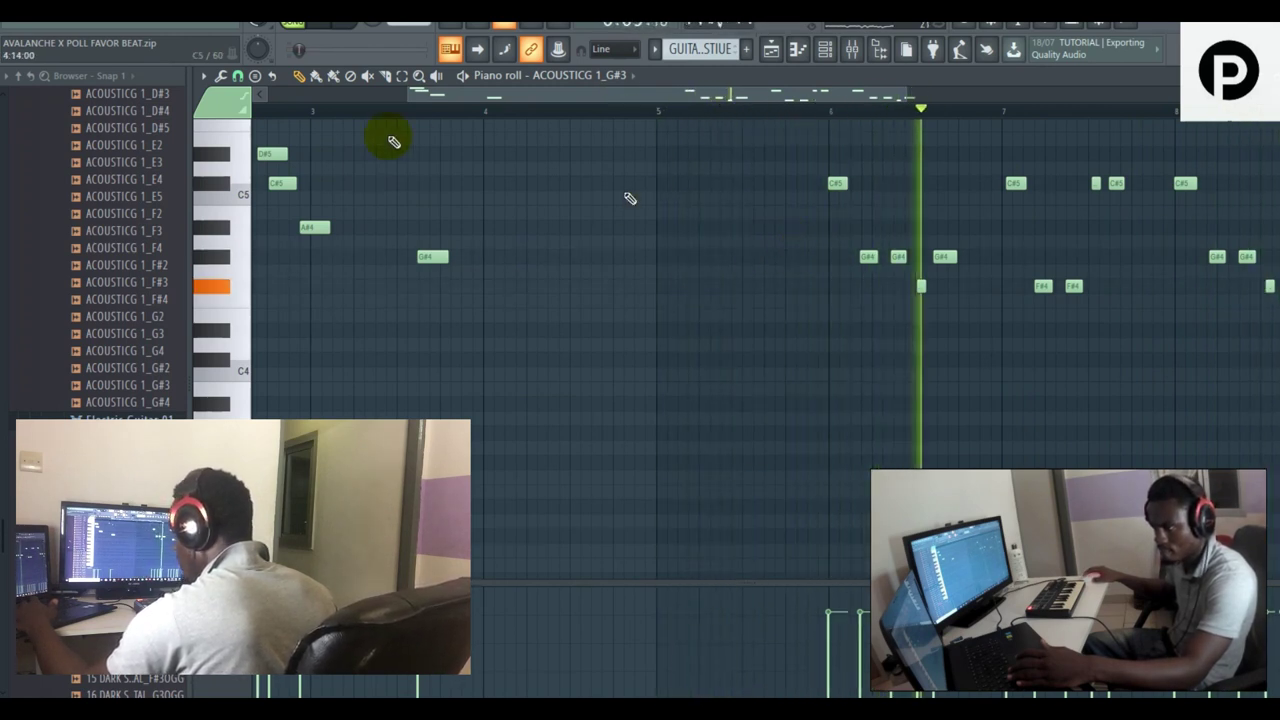
- Duplicate bar 6's phrase of C#5, G#4 and F#4 guitar notes and move the copy to the start of bar 5
{"action": "left_click", "coordinate": [403, 80]}
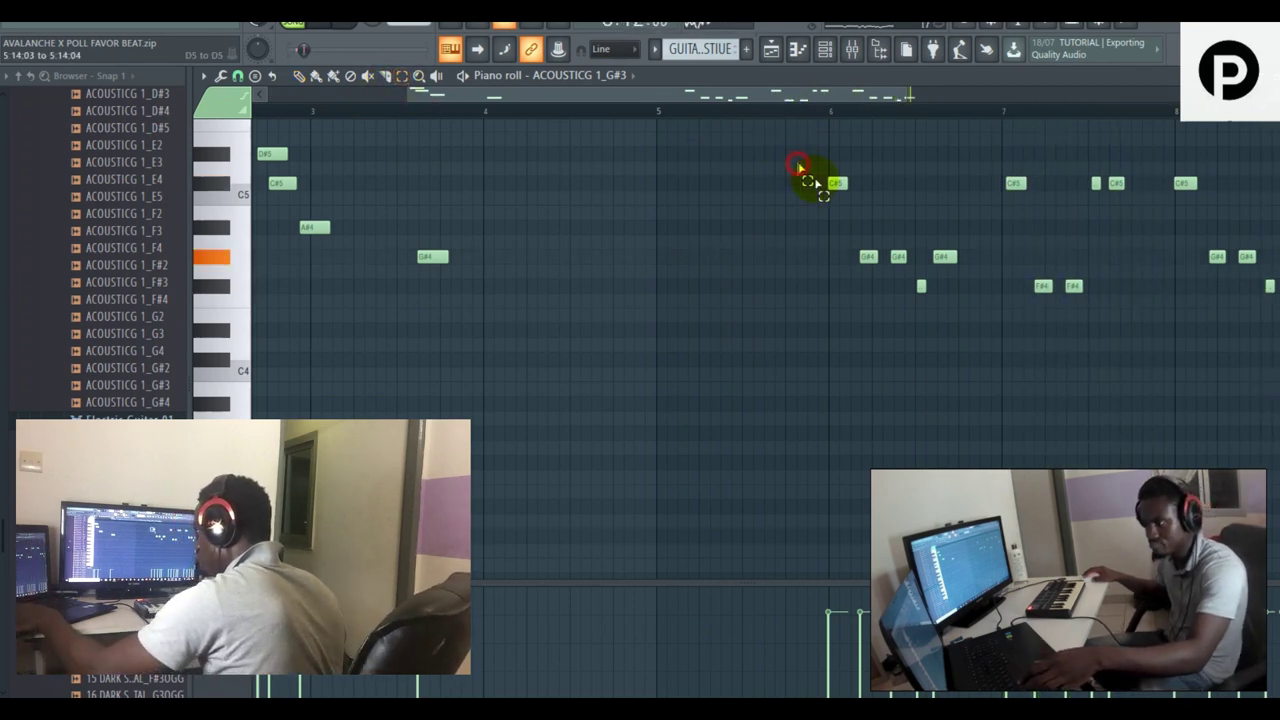
{"action": "left_click_drag", "start_coordinate": [801, 165], "coordinate": [929, 289]}
{"action": "key", "text": "ctrl+b"}
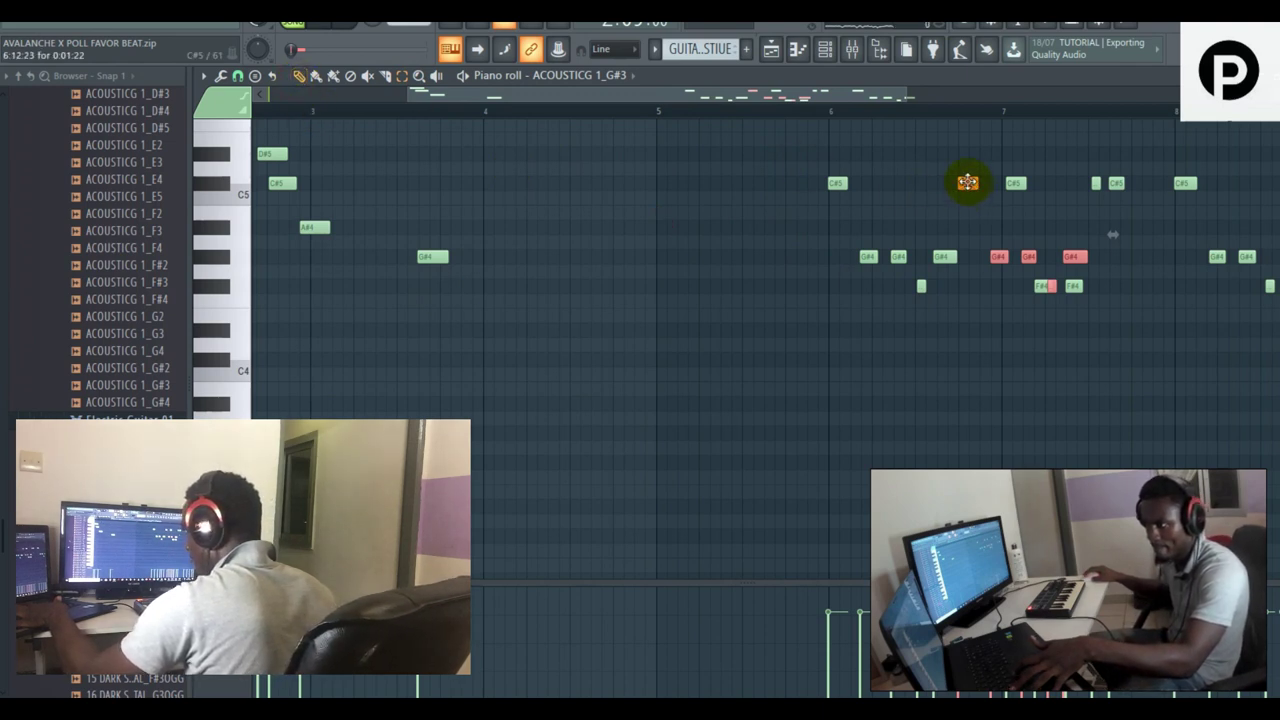
{"action": "left_click_drag", "start_coordinate": [760, 202], "coordinate": [667, 181]}
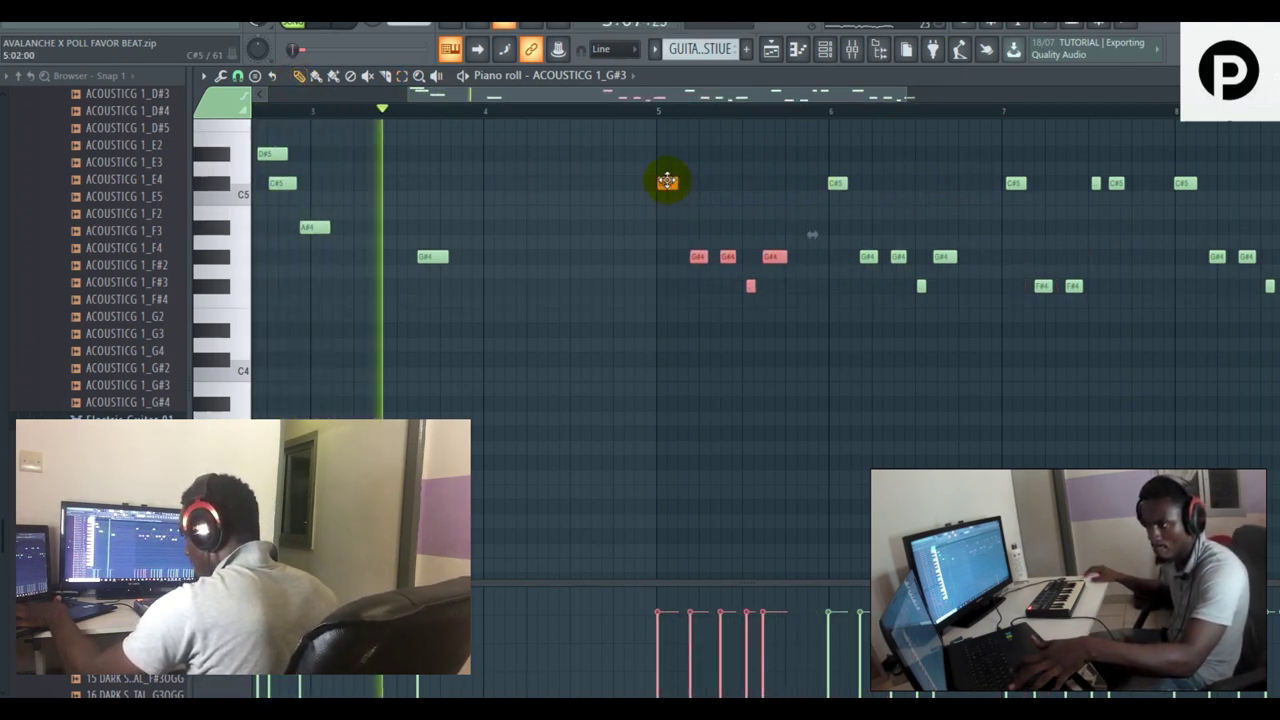
- Try a run of D#5, C#5 and A#4 guitar notes at the end of bar 4 against playback, and remove it
{"action": "left_click", "coordinate": [602, 138]}
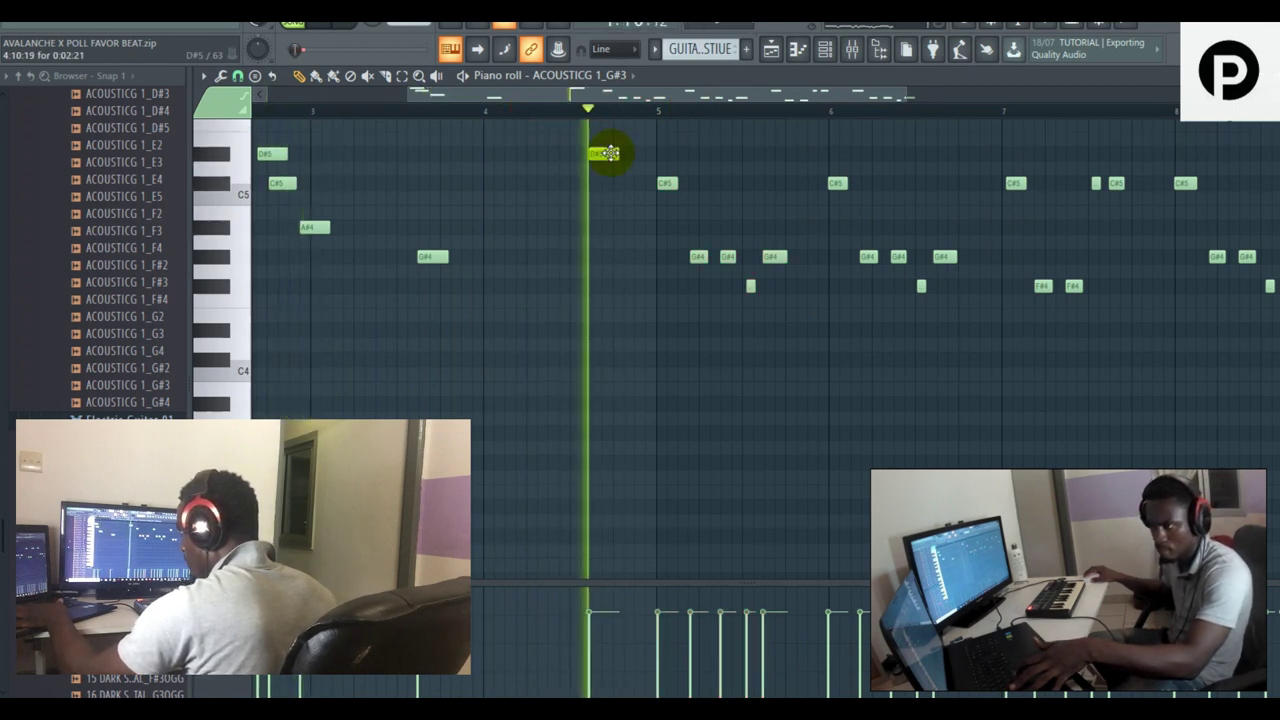
{"action": "left_click", "coordinate": [616, 182]}
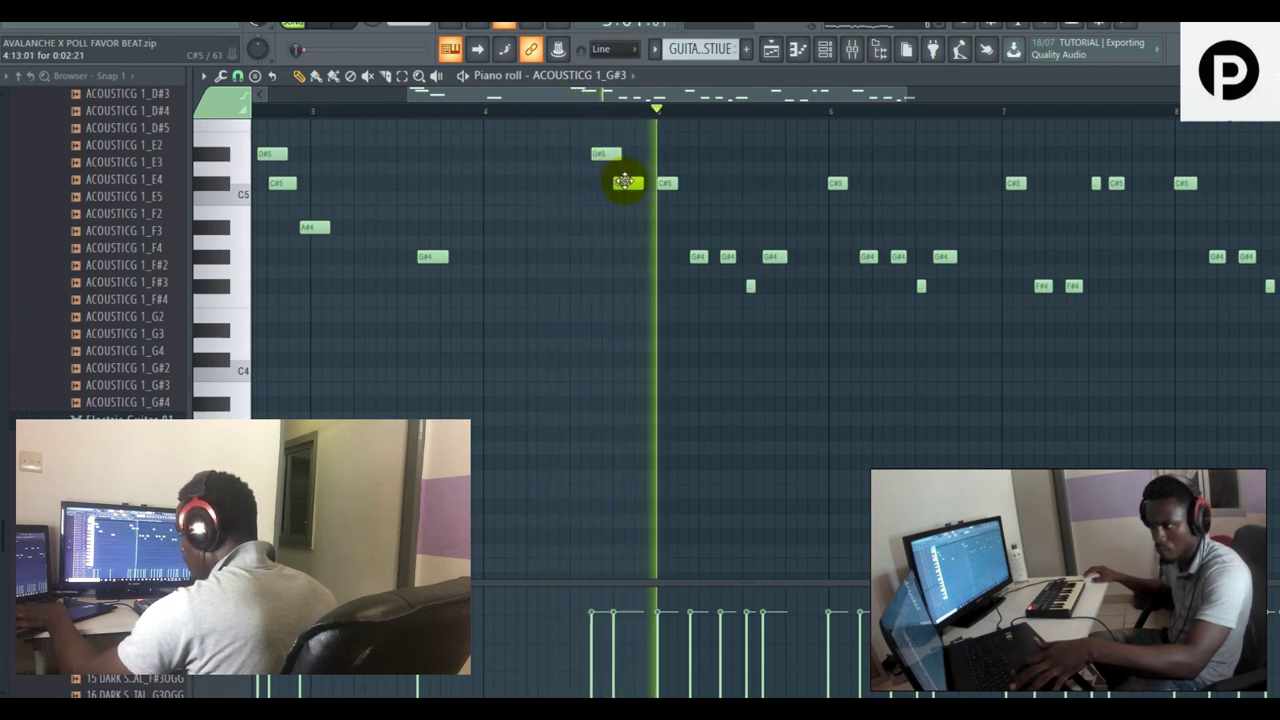
{"action": "left_click_drag", "start_coordinate": [626, 212], "coordinate": [622, 168]}
{"action": "left_click", "coordinate": [580, 112]}
{"action": "key", "text": "space"}
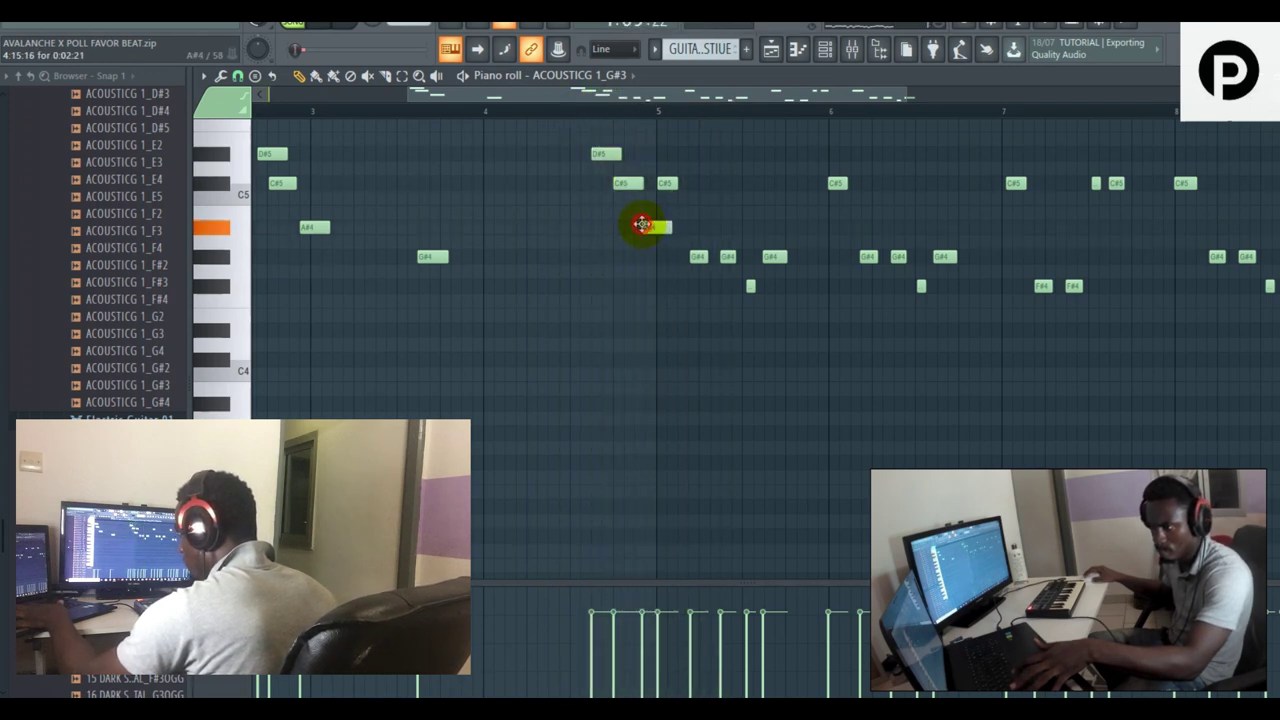
{"action": "key", "text": "space"}
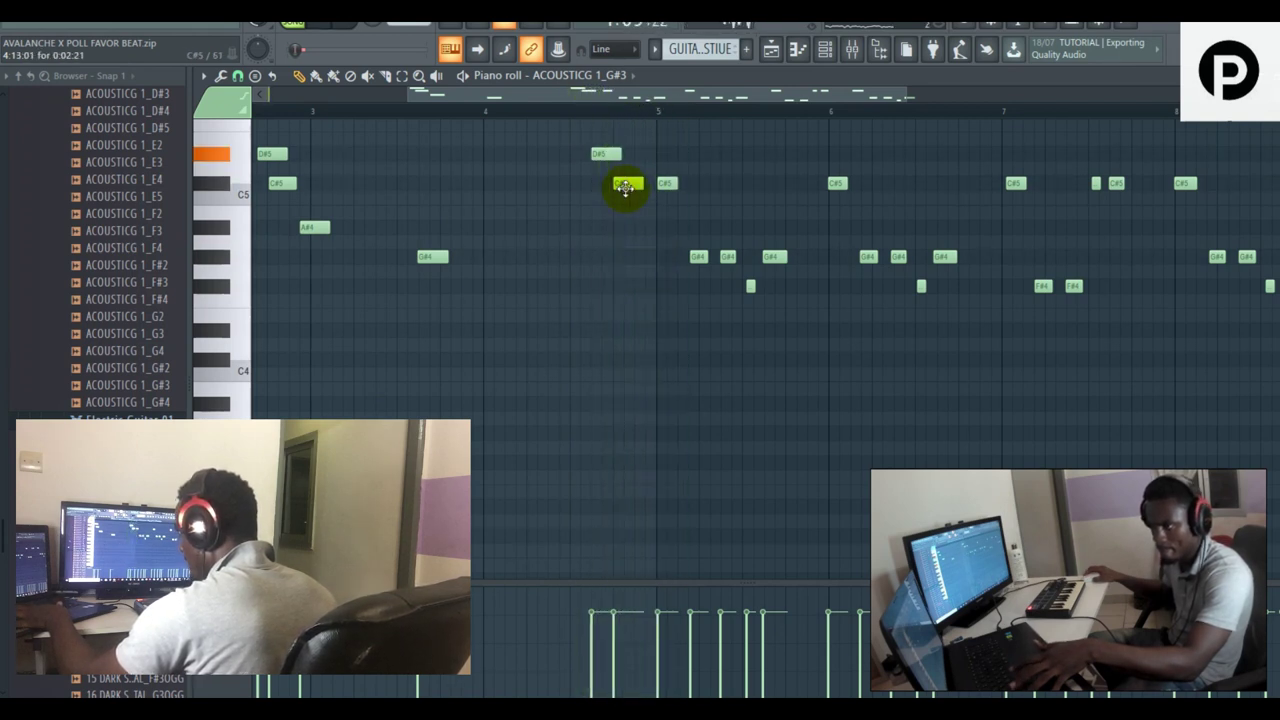
{"action": "left_click", "coordinate": [482, 109]}
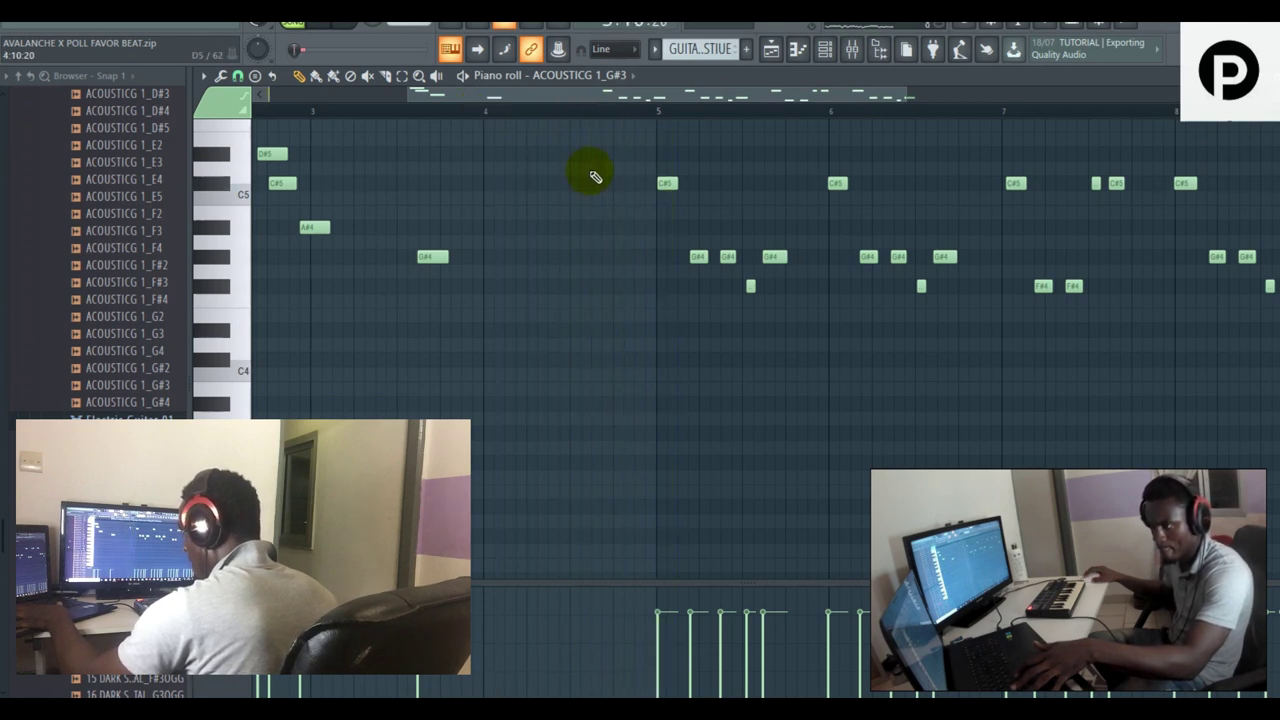
- Add a guitar note at the end of bar 4 and move it to D#5, leading into bar 5
{"action": "left_click", "coordinate": [618, 259]}
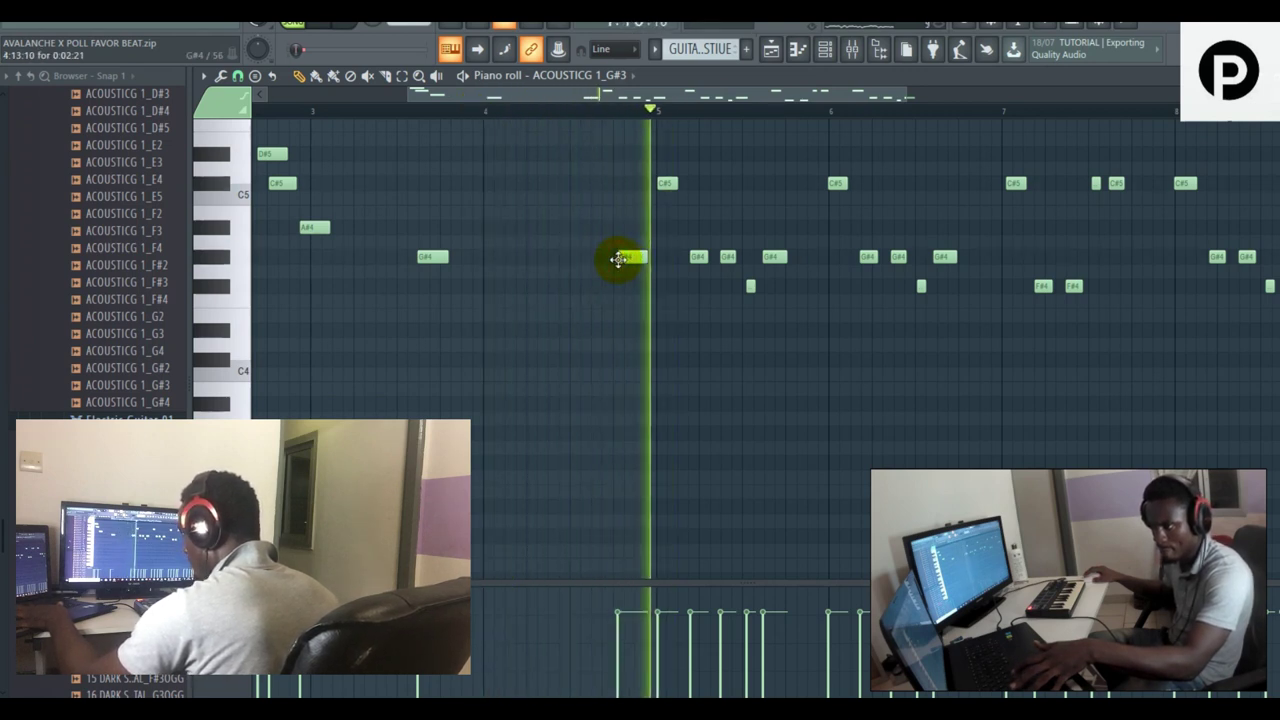
{"action": "left_click_drag", "start_coordinate": [634, 260], "coordinate": [647, 197]}
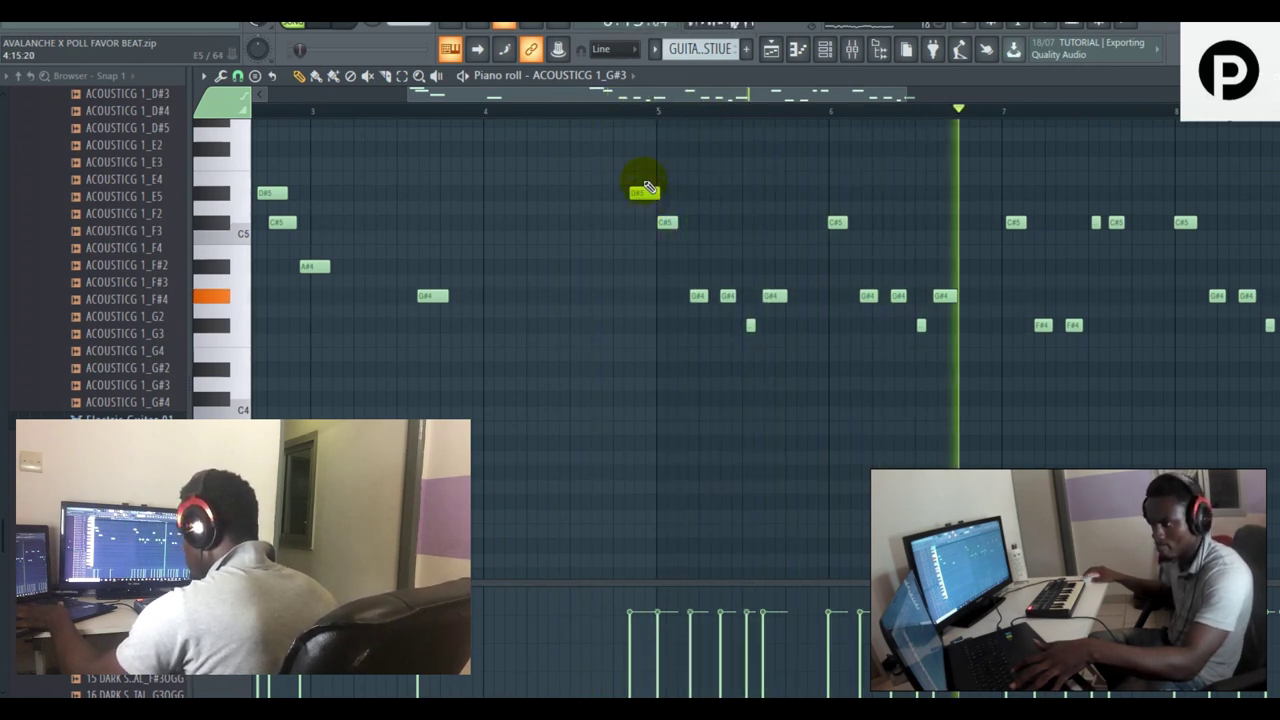
- Replace the guitar notes in bars 7 and 8 with the C#5, G#4 and F#4 phrase used in bars 5 and 6
{"action": "left_click_drag", "start_coordinate": [748, 100], "coordinate": [783, 106]}
{"action": "right_click", "coordinate": [988, 222]}
{"action": "right_click", "coordinate": [888, 222]}
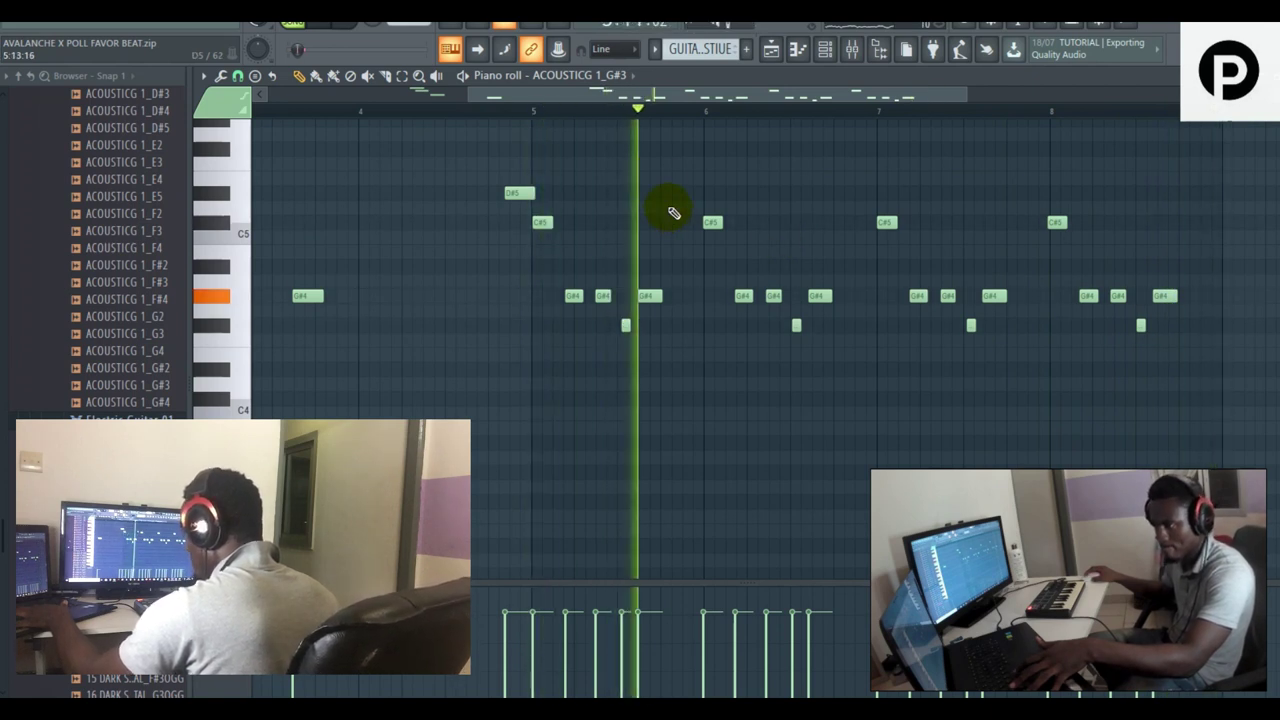
- Play the revised guitar part and open the mixer on the acoustic guitar's insert 7
{"action": "left_click", "coordinate": [679, 160]}
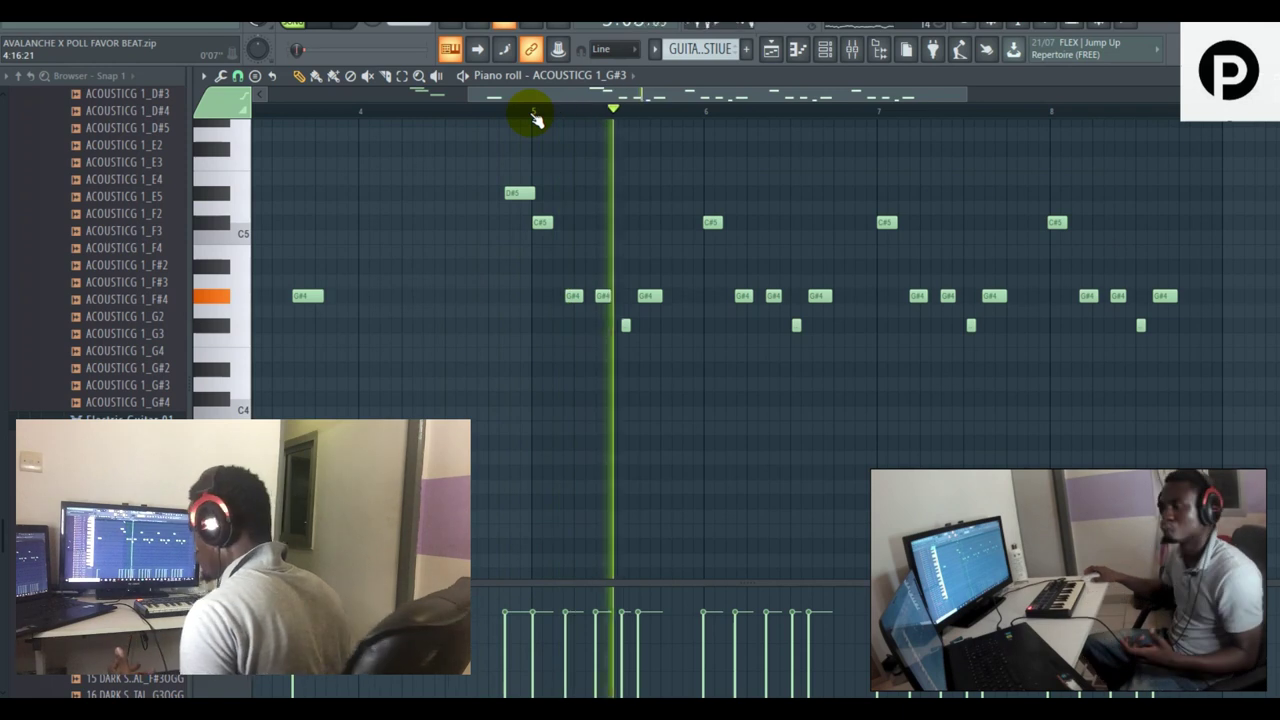
{"action": "left_click", "coordinate": [850, 52]}
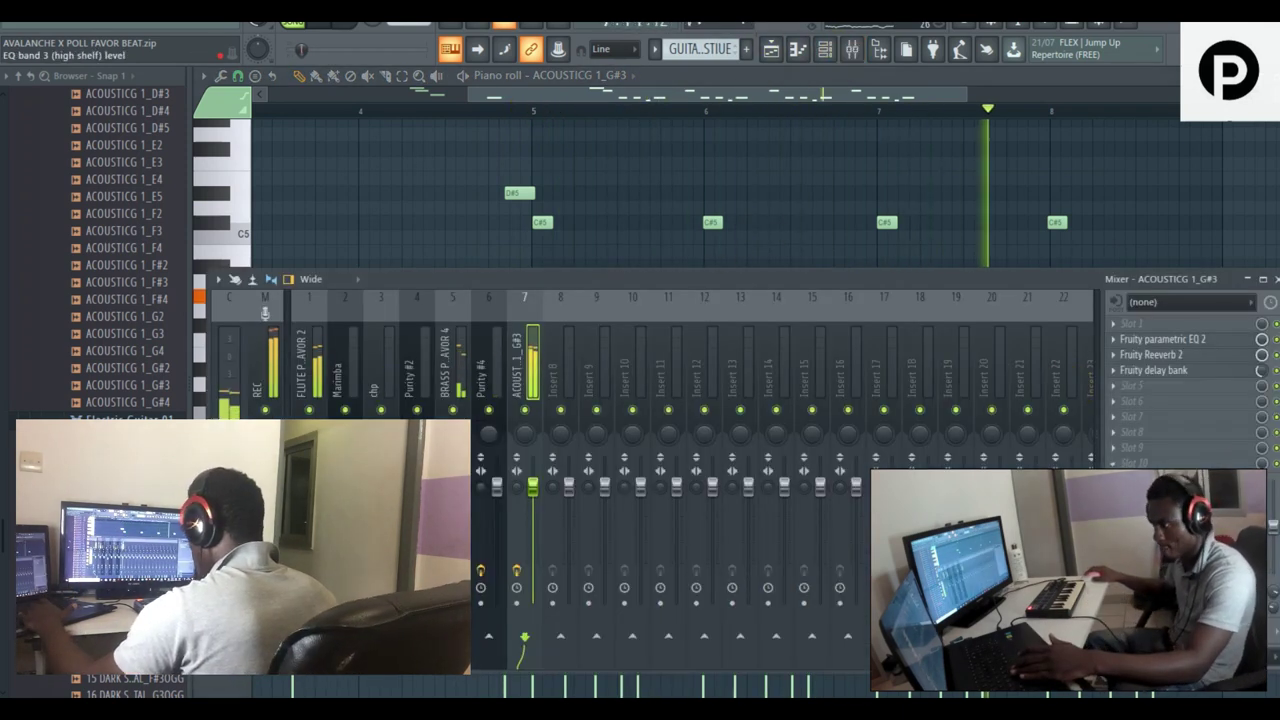